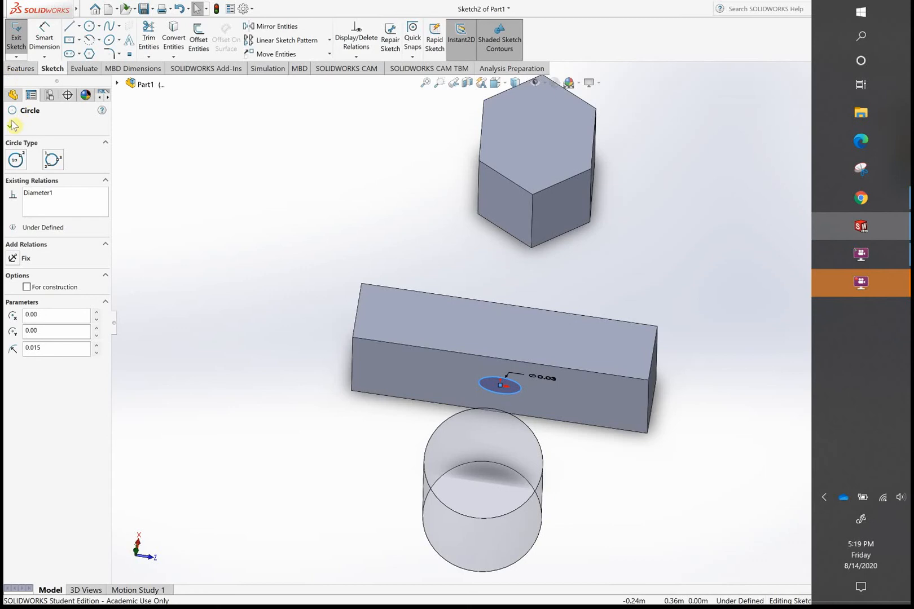
- Start an Extruded Cut from the circle on the block, applied to all bodies, with a Blind depth of 0.20 m
click(17, 69)
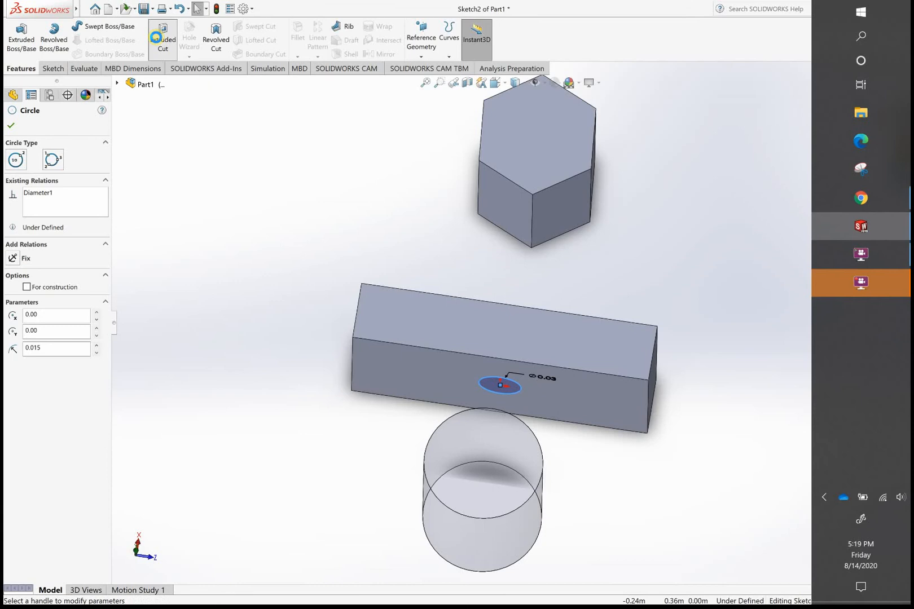
click(155, 37)
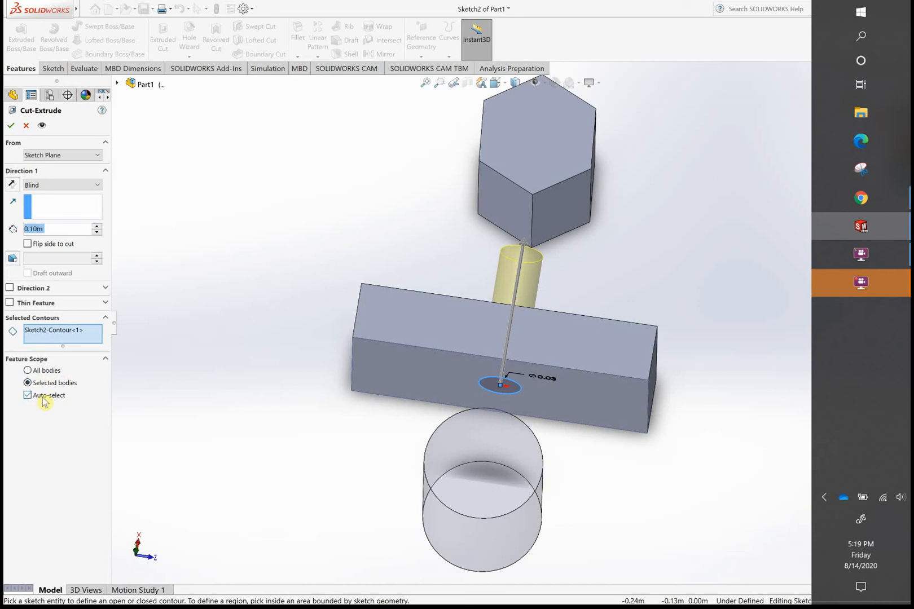
click(27, 370)
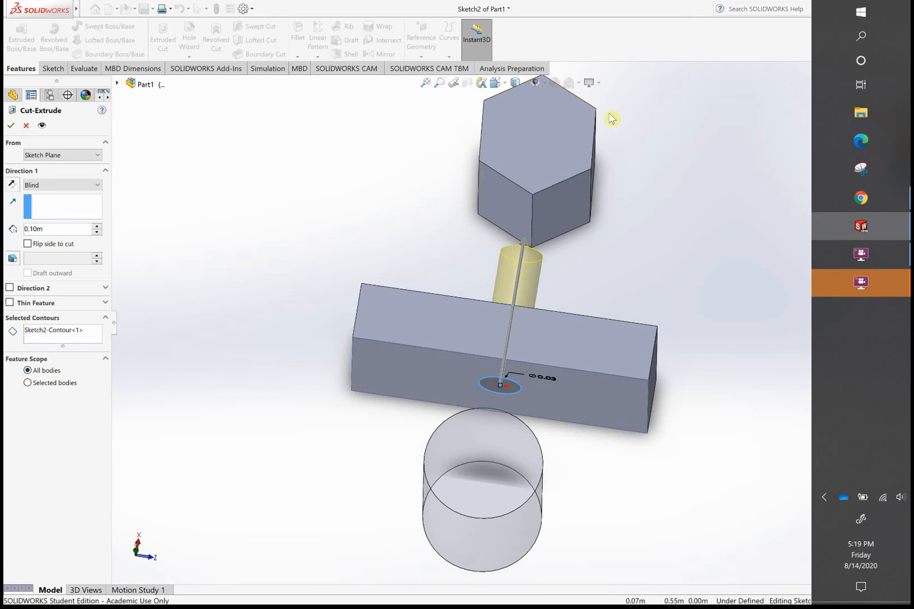
click(34, 228)
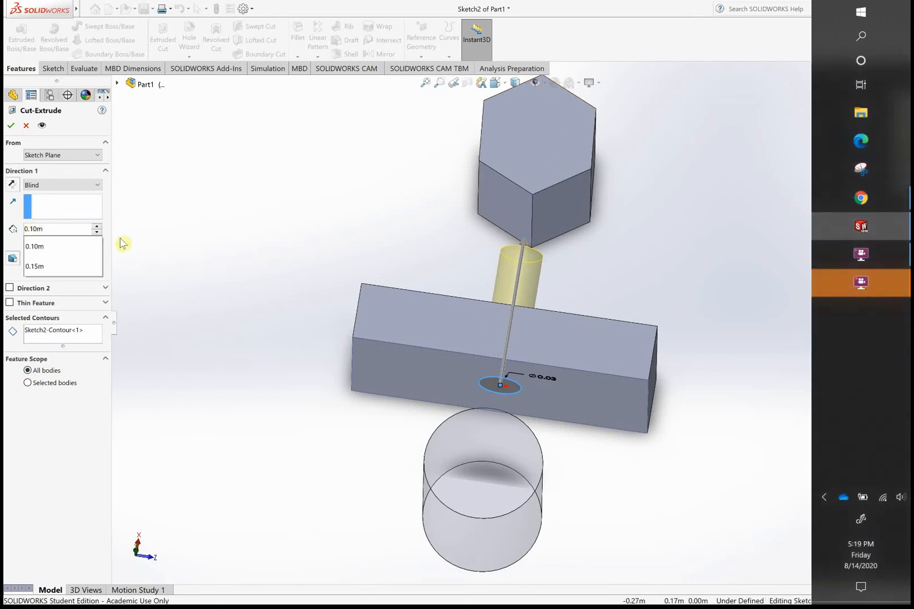
key(BackSpace)
text(2)
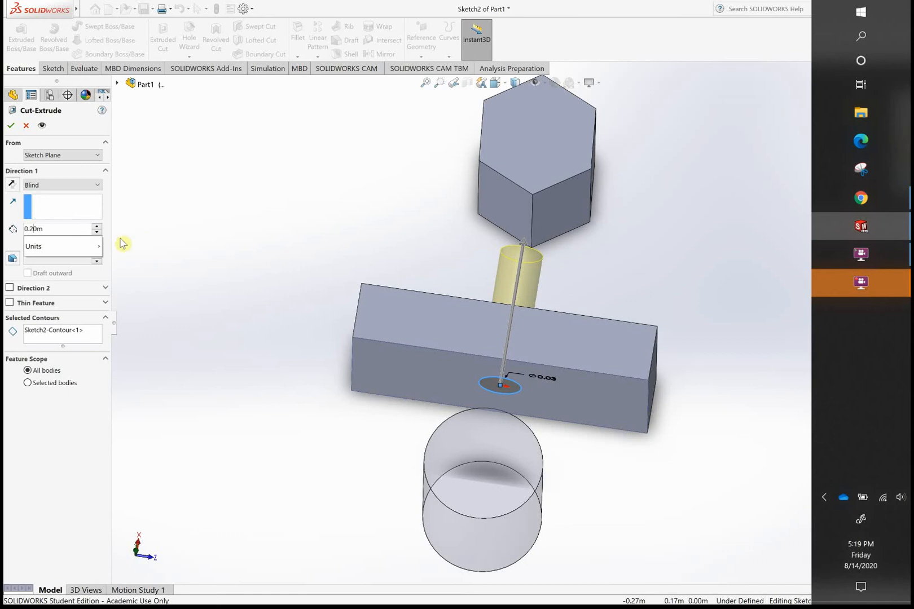
key(Return)
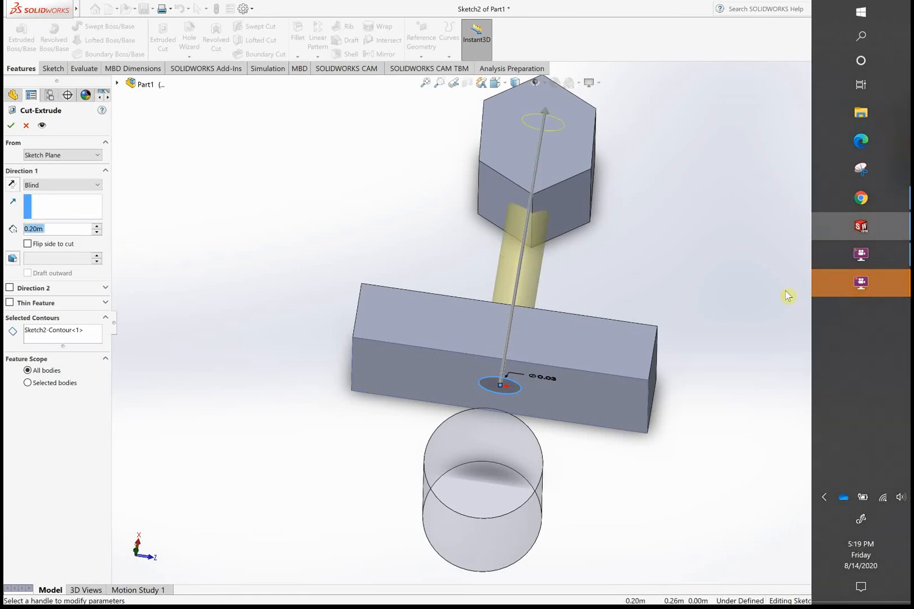
- Reverse the cut direction so it runs from the block toward the transparent cylinder
middle_drag(663, 304, 699, 176)
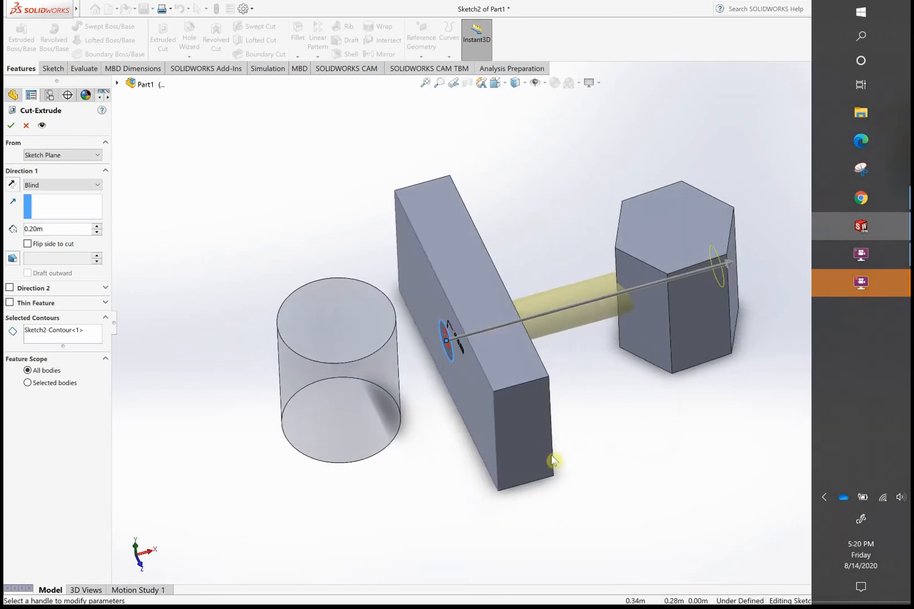
middle_drag(434, 458, 408, 421)
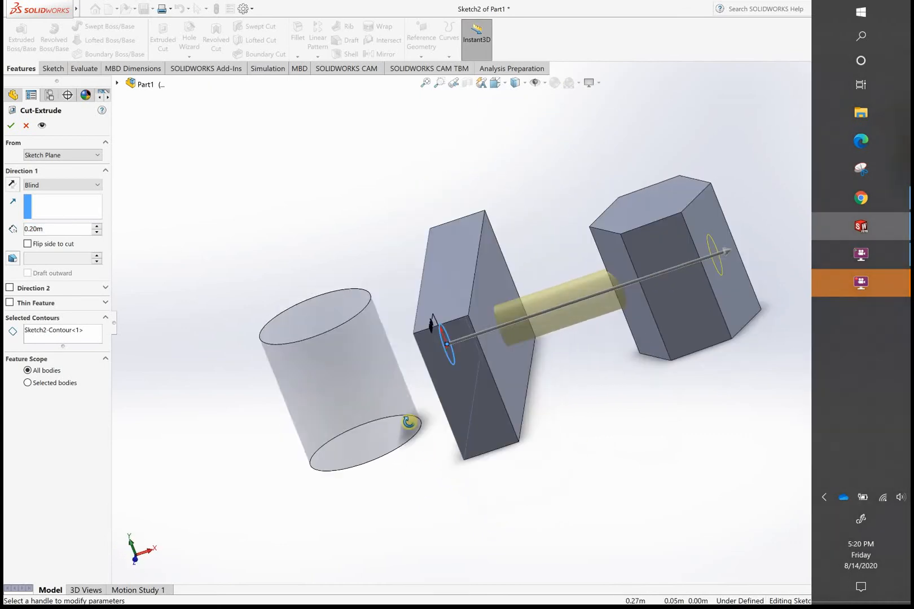
click(14, 184)
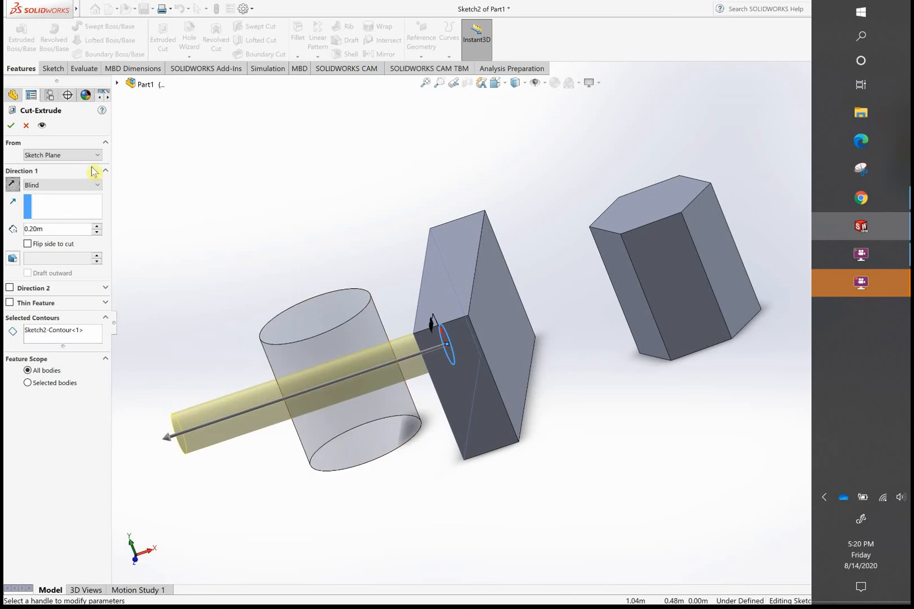
- Set Direction 1's end condition to Through All and flip the cut back toward the hexagonal prism
click(99, 185)
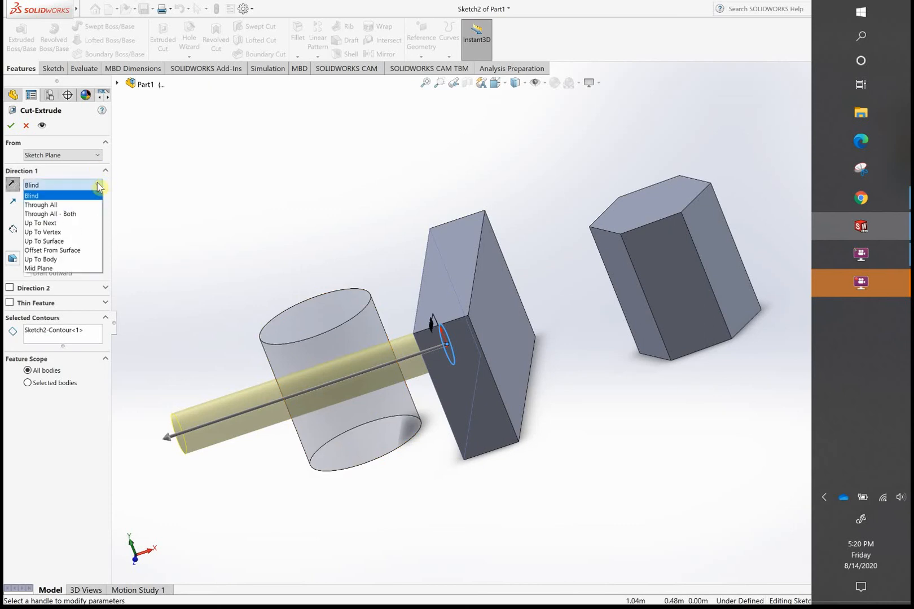
click(77, 204)
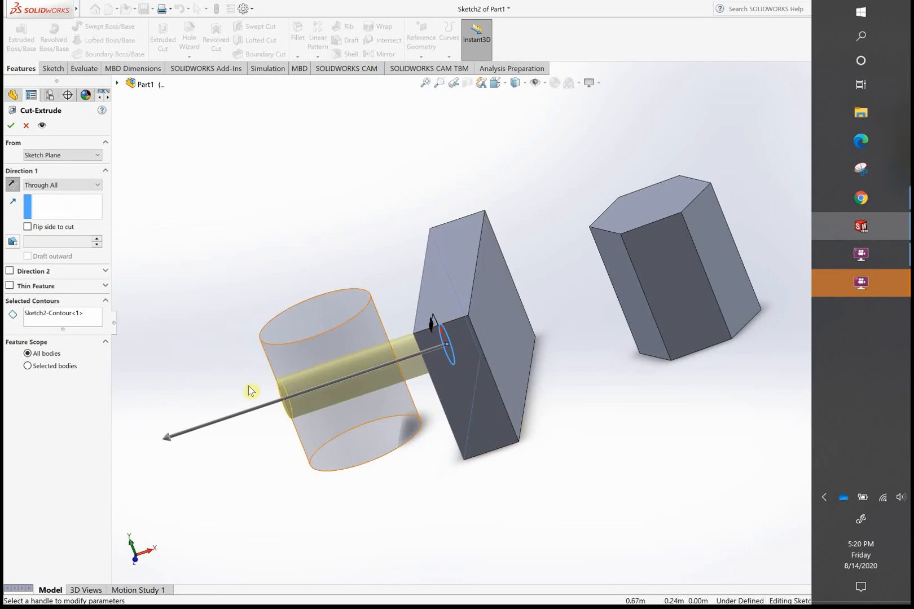
click(12, 185)
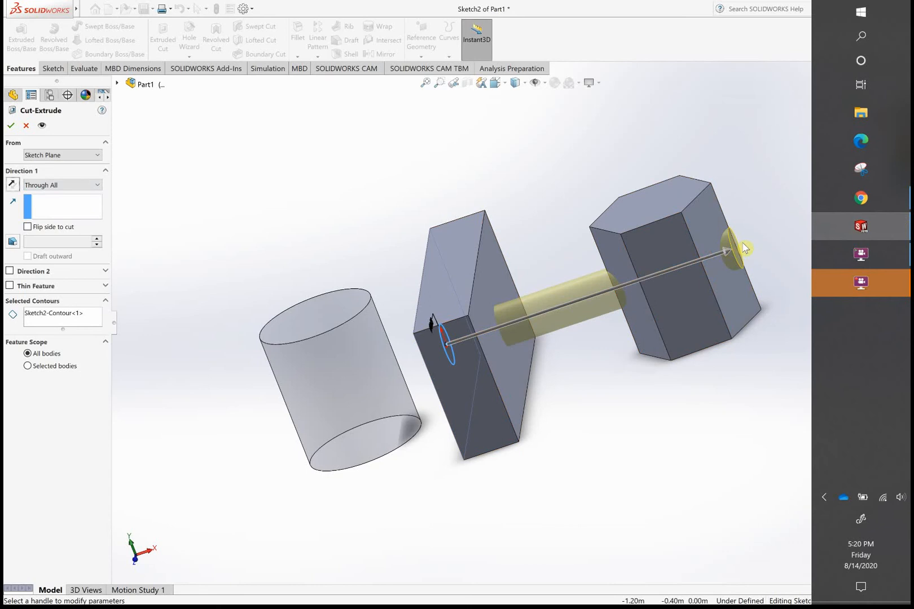
- Extend the cut in both directions with Through All - Both, and change Direction 1 to Up To Next
click(95, 186)
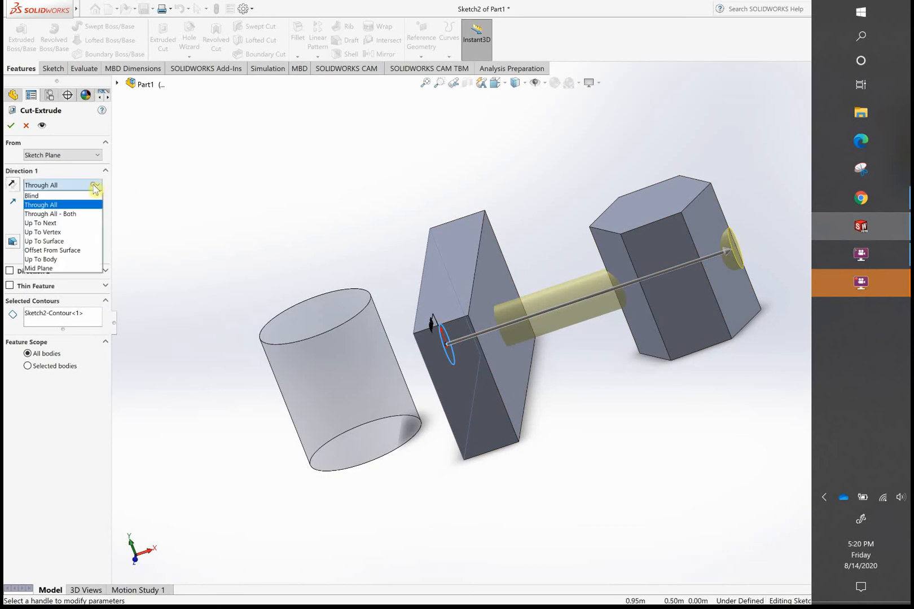
click(78, 214)
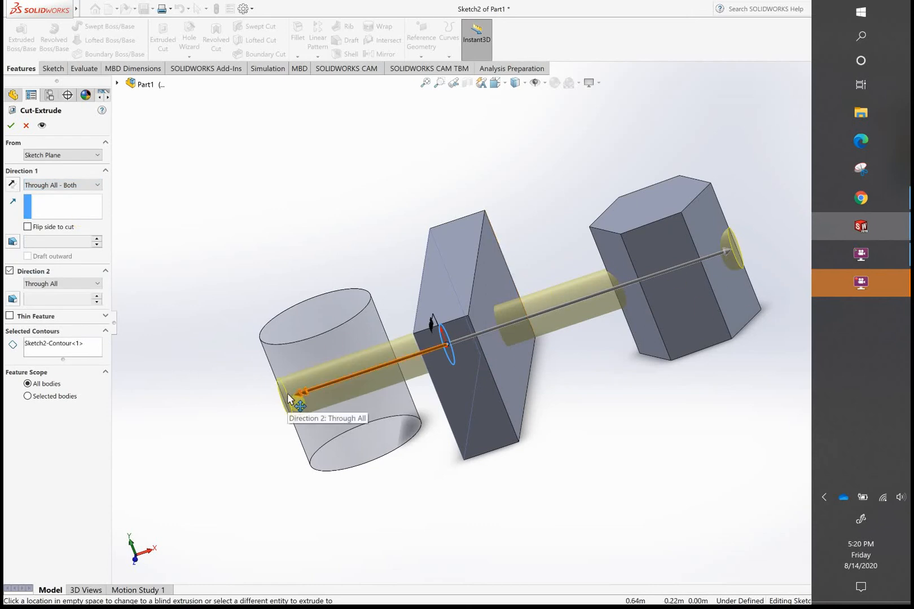
click(97, 185)
click(61, 223)
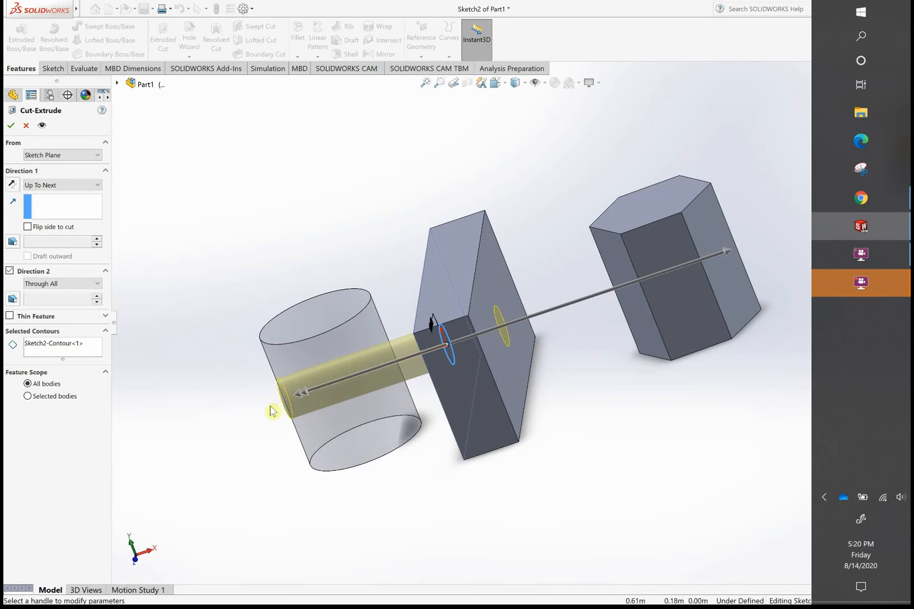
- Set Direction 1 to Up To Vertex, trying an upper edge of the hexagonal prism and a top edge of the block as the limit
click(96, 187)
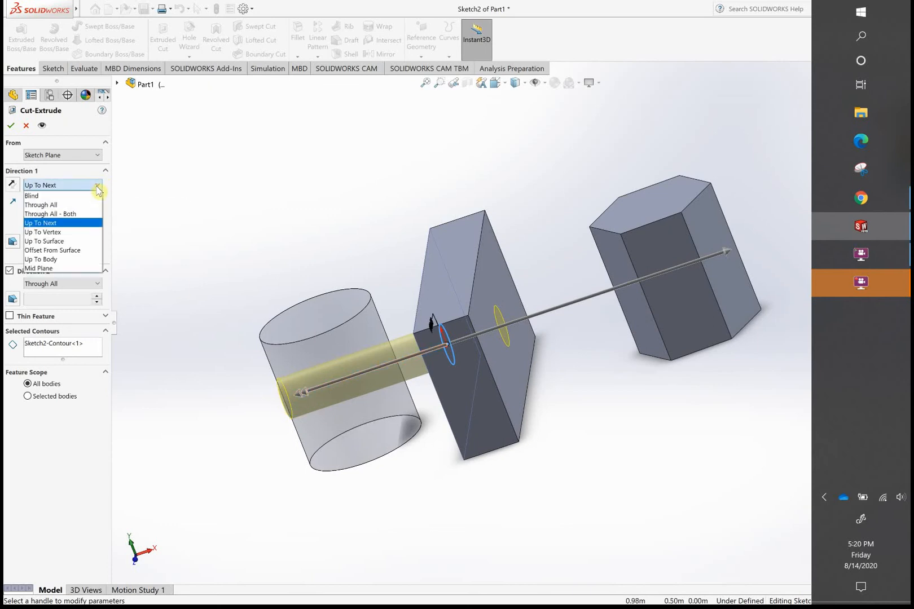
click(79, 232)
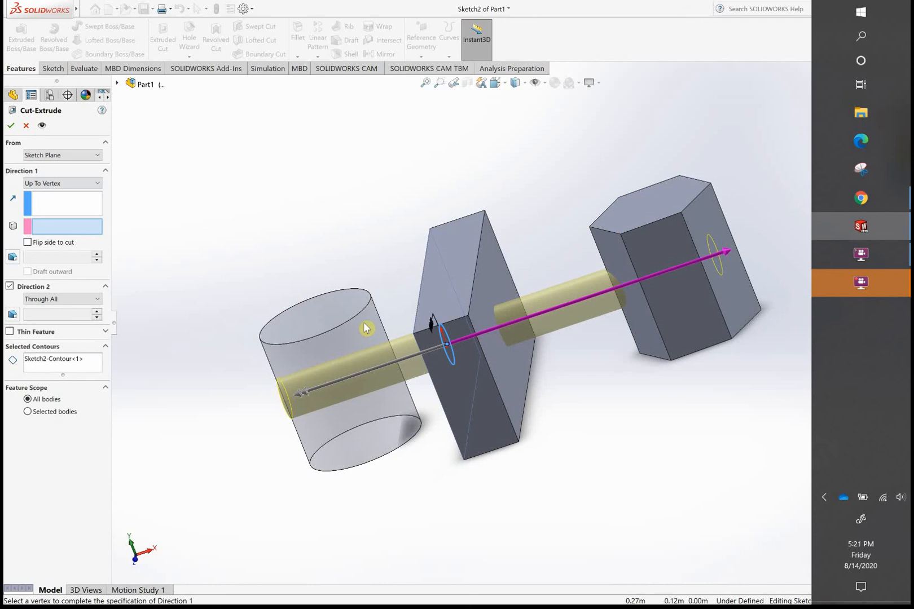
click(605, 238)
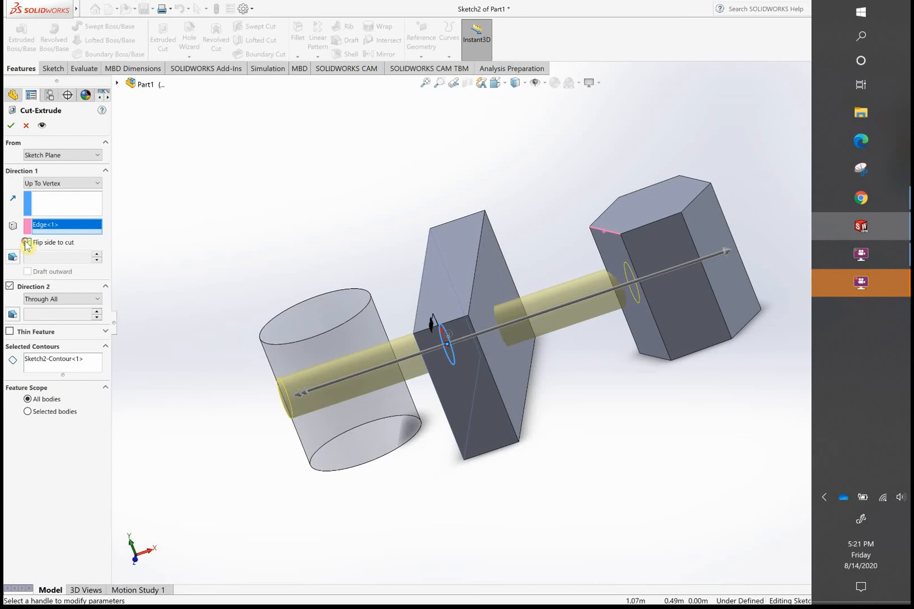
click(472, 308)
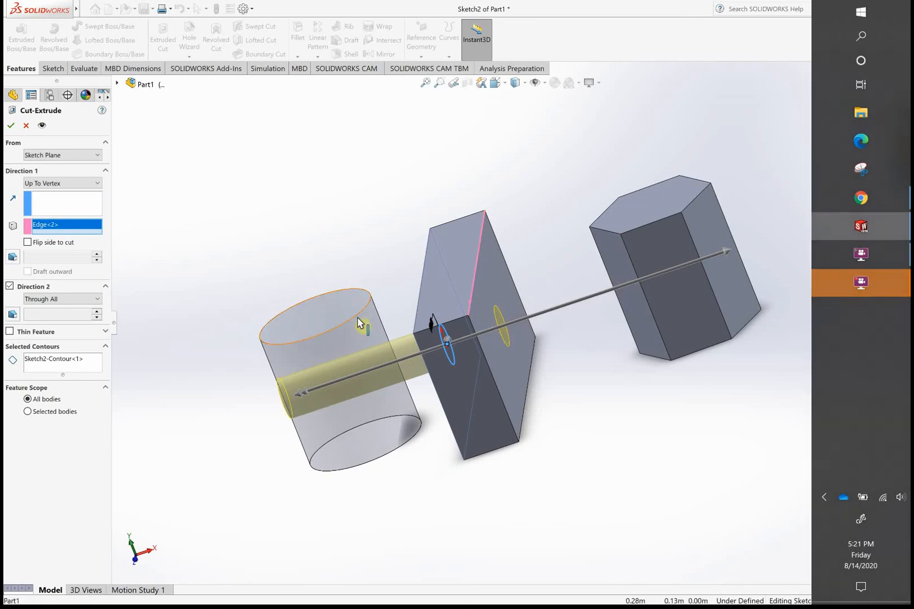
- Try the Flip side to cut option on the Up To Vertex cut and turn it off again
click(27, 242)
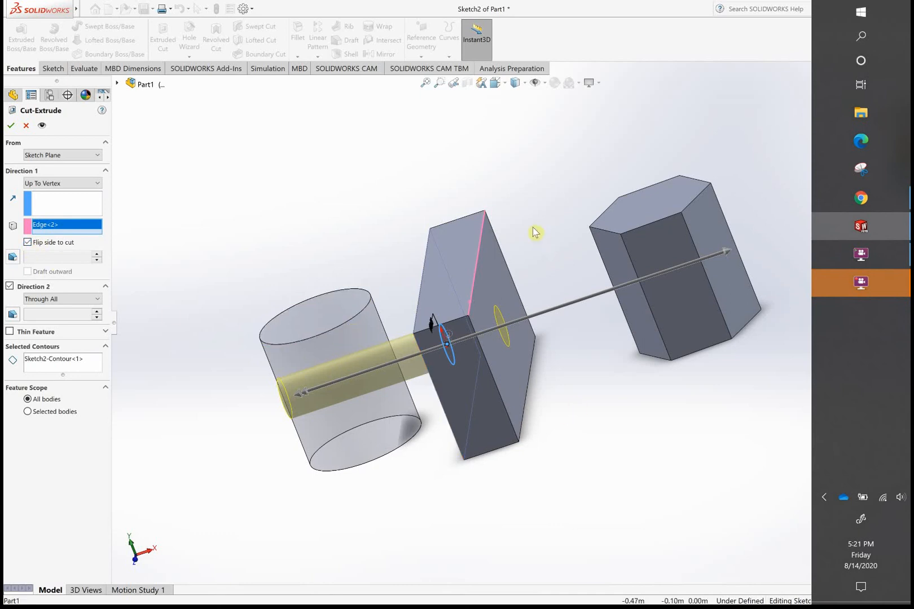
middle_drag(564, 222, 581, 186)
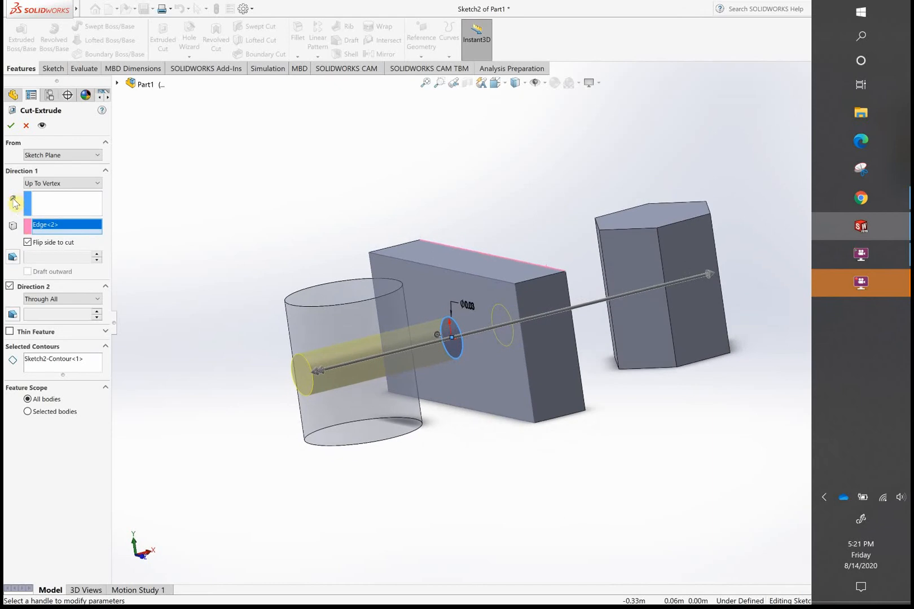
click(34, 246)
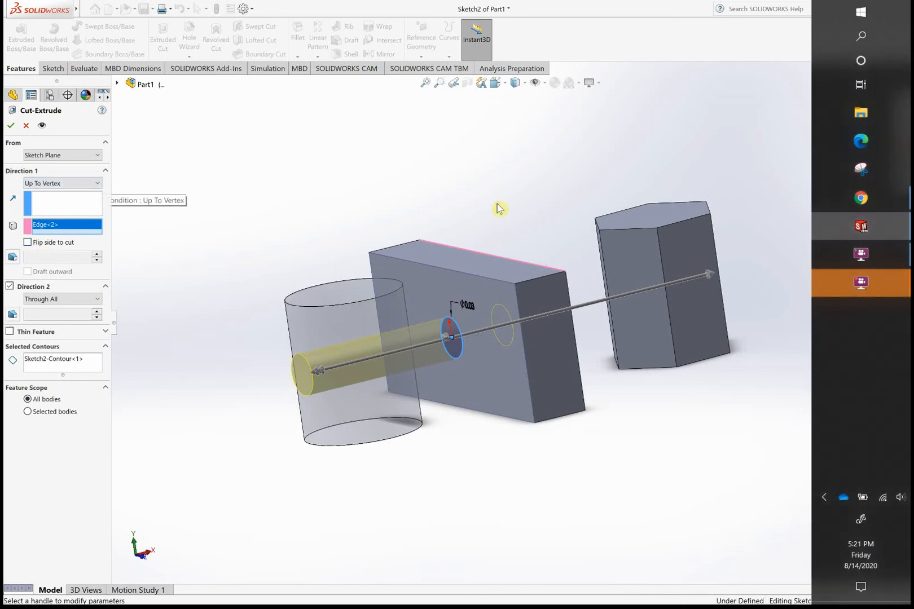
- Set Direction 1 to Up To Surface using the hexagonal prism's face nearest the block, and try reversing the direction
click(91, 184)
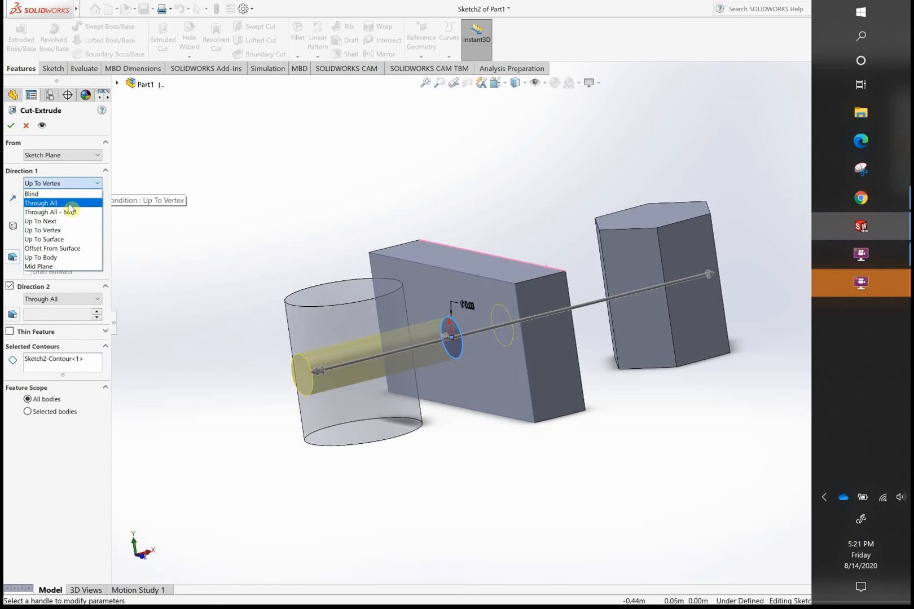
click(60, 239)
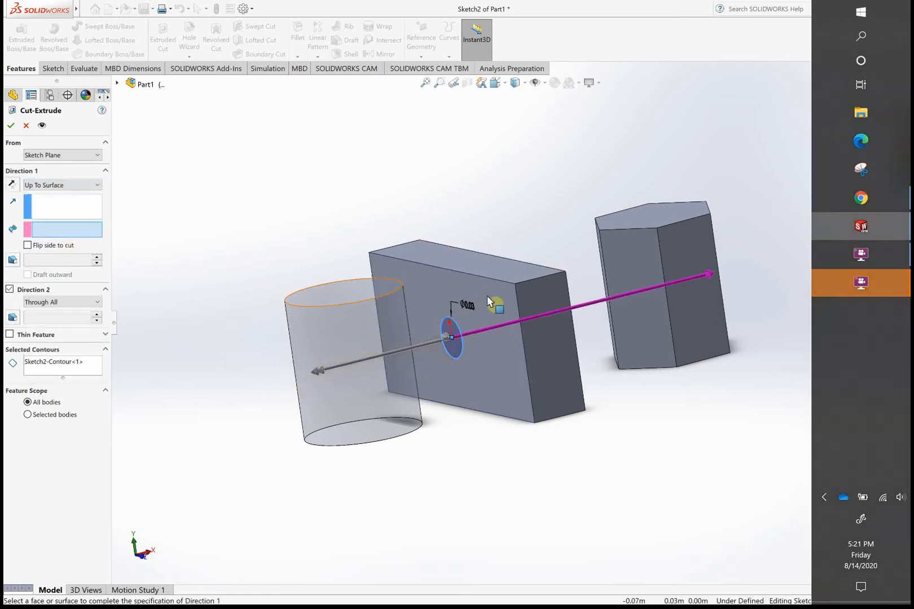
click(629, 248)
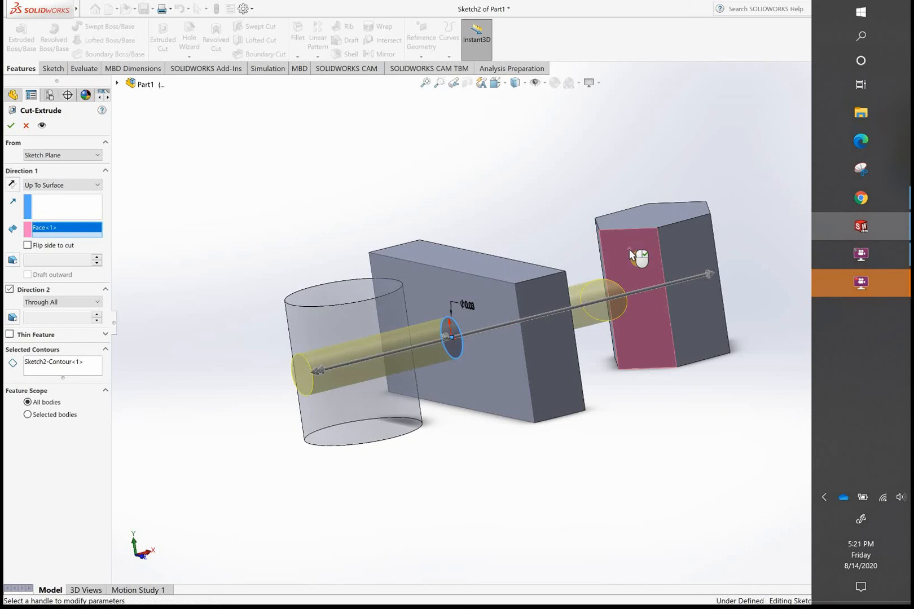
click(12, 185)
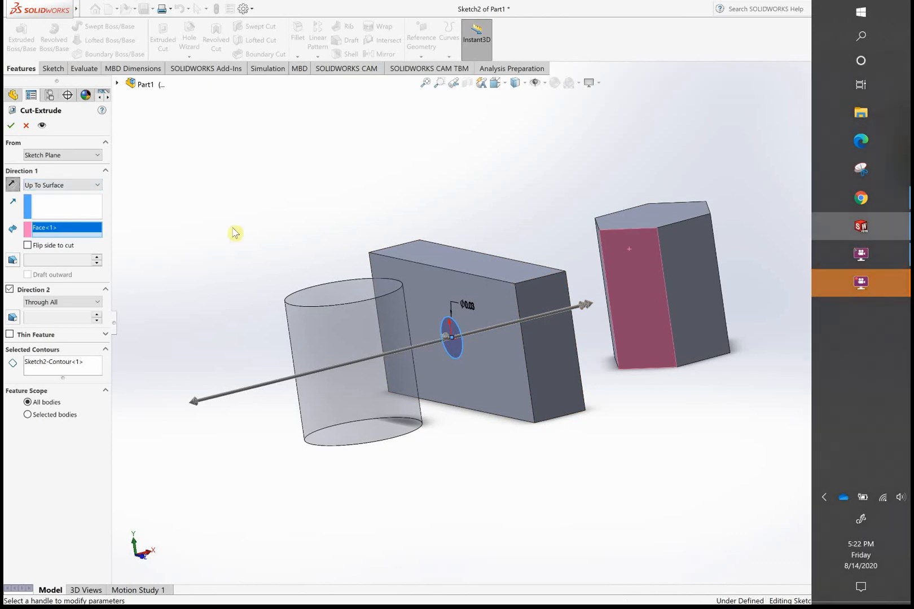
- Set Direction 1 back to Blind and compare both cut directions, ending with the one toward the hexagonal prism
click(97, 185)
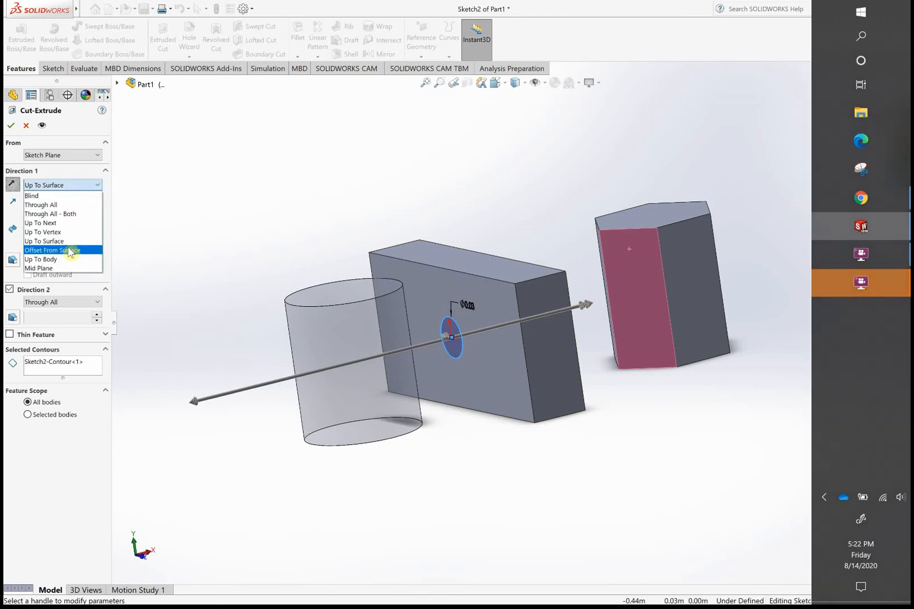
click(75, 194)
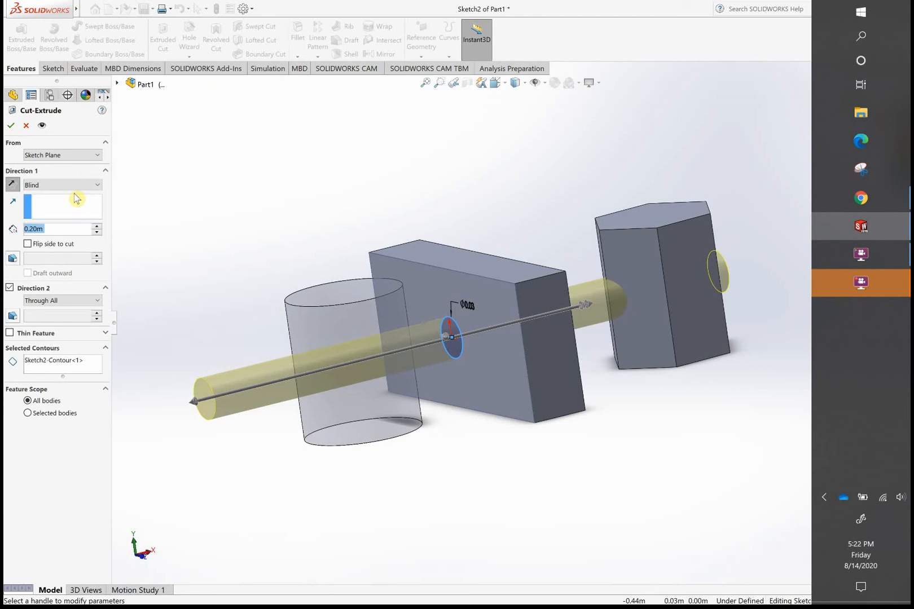
click(12, 184)
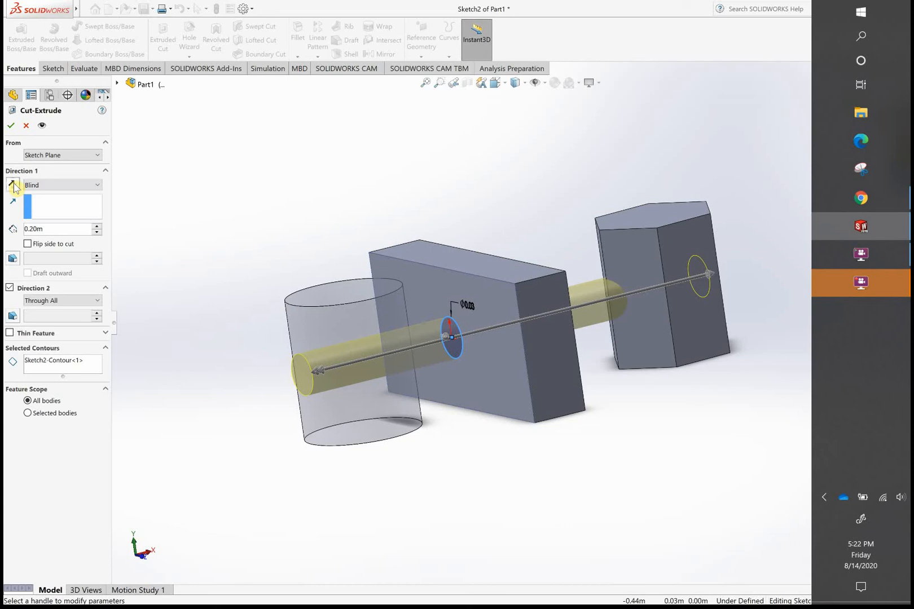
click(12, 185)
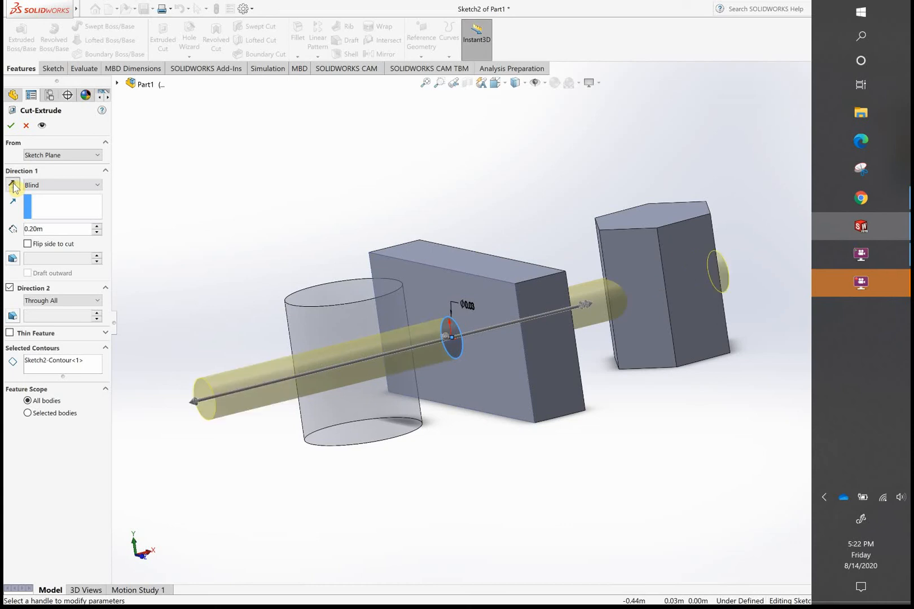
click(12, 185)
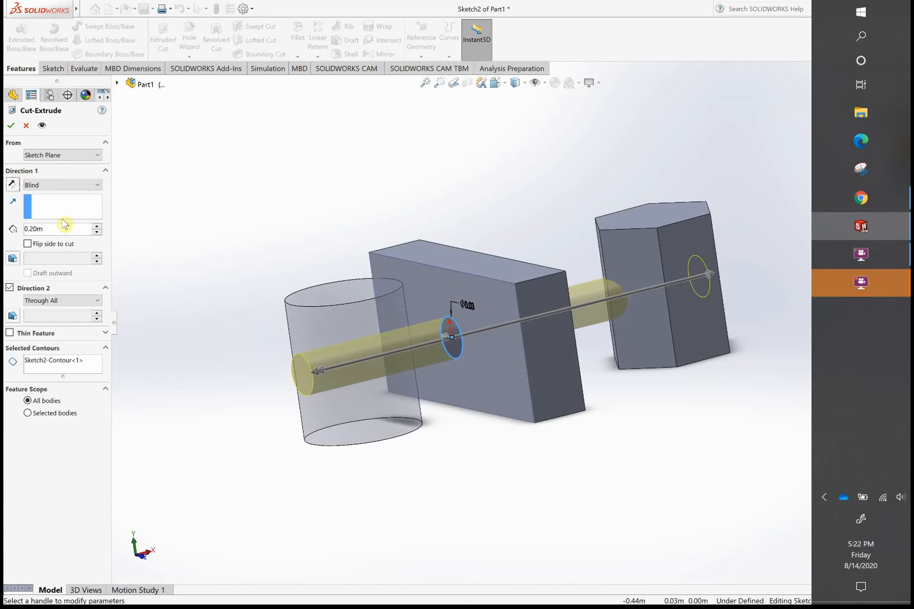
click(13, 184)
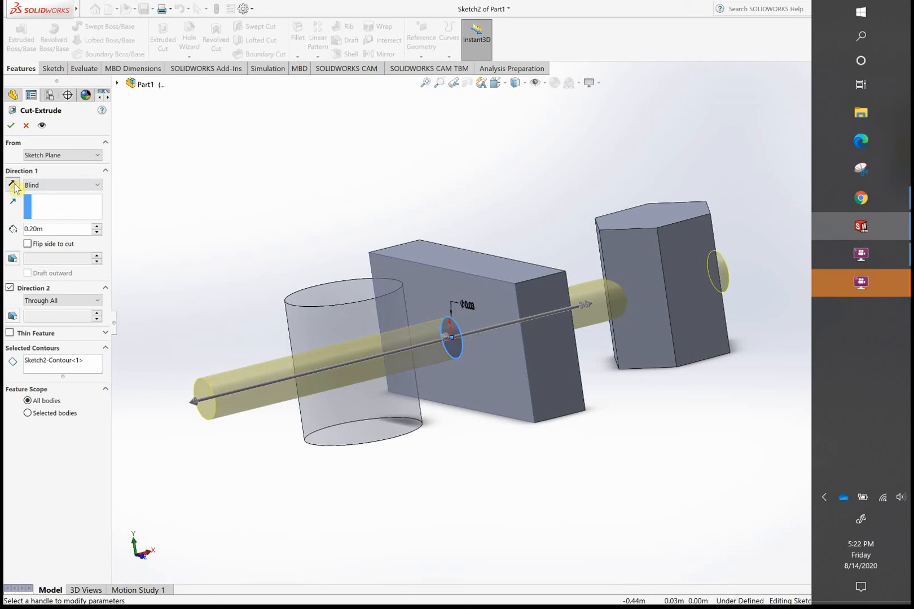
click(13, 185)
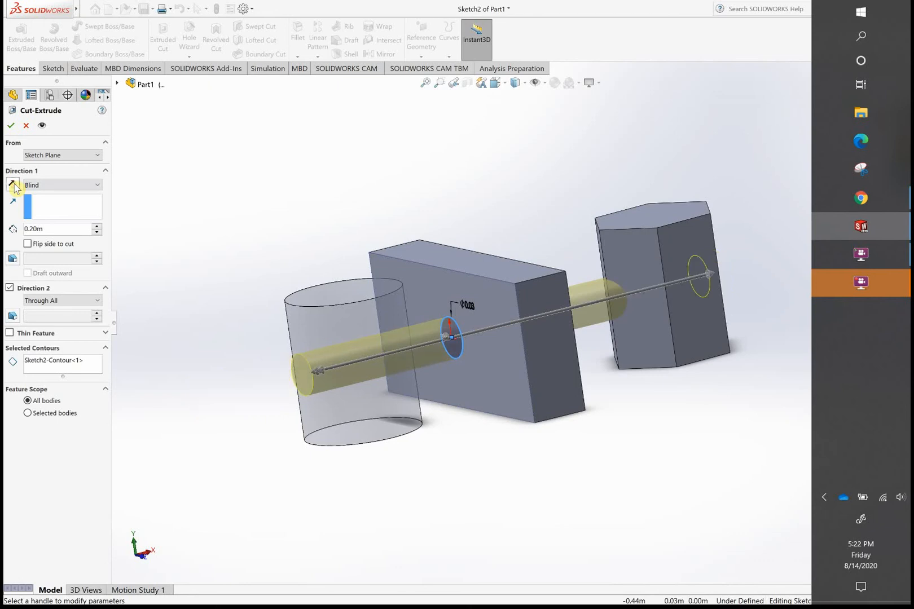
- Set Direction 1 to Offset From Surface, using the hexagonal prism's face nearest the block as the reference
click(98, 185)
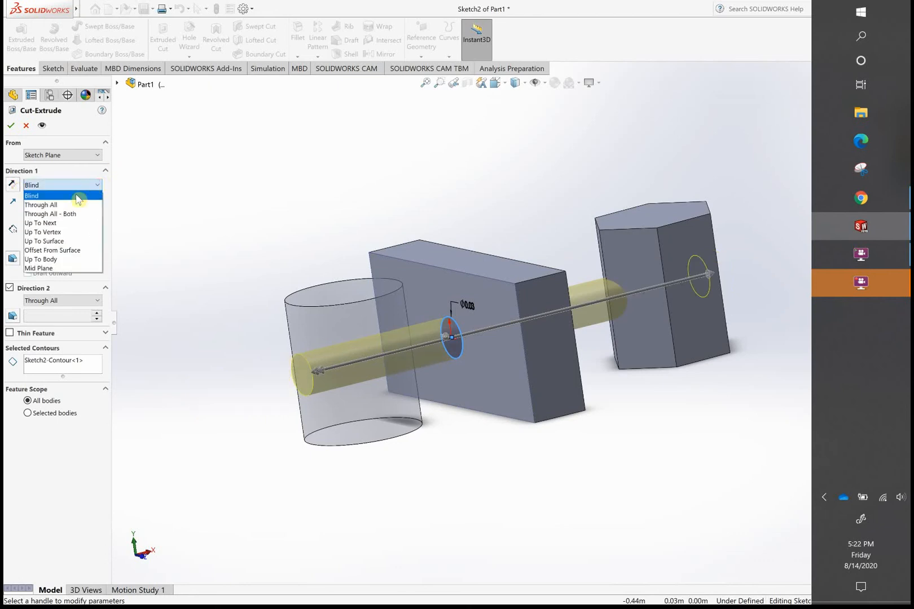
click(85, 250)
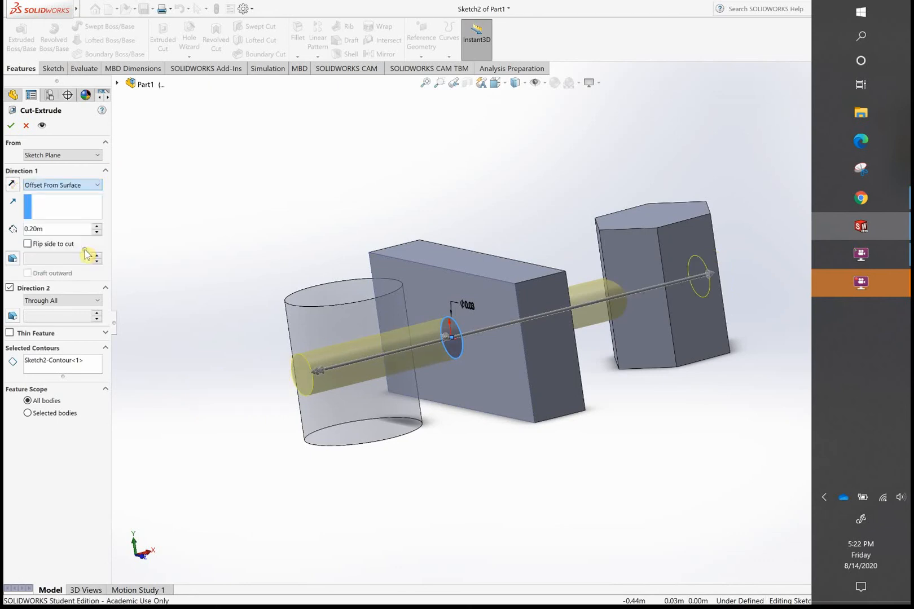
click(636, 275)
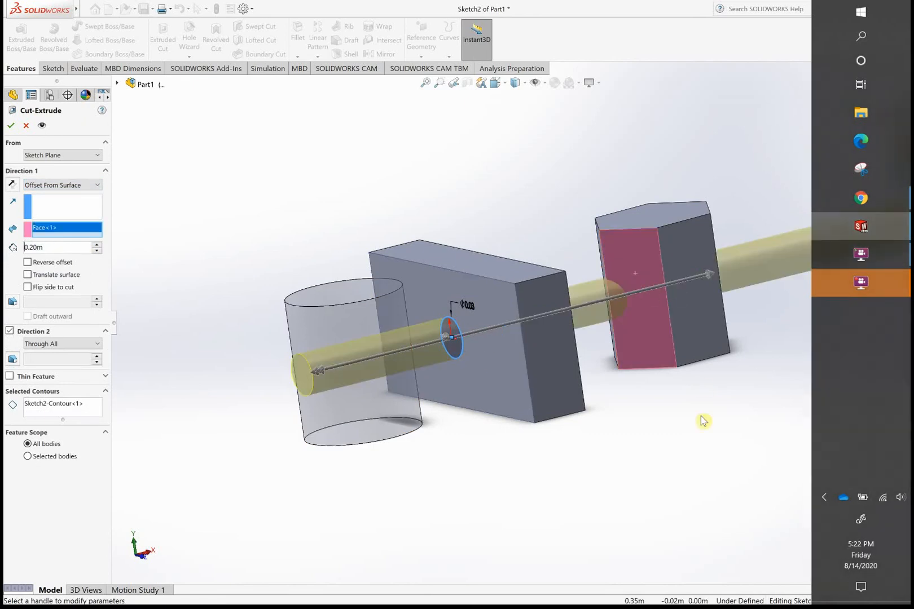
middle_drag(689, 422, 647, 440)
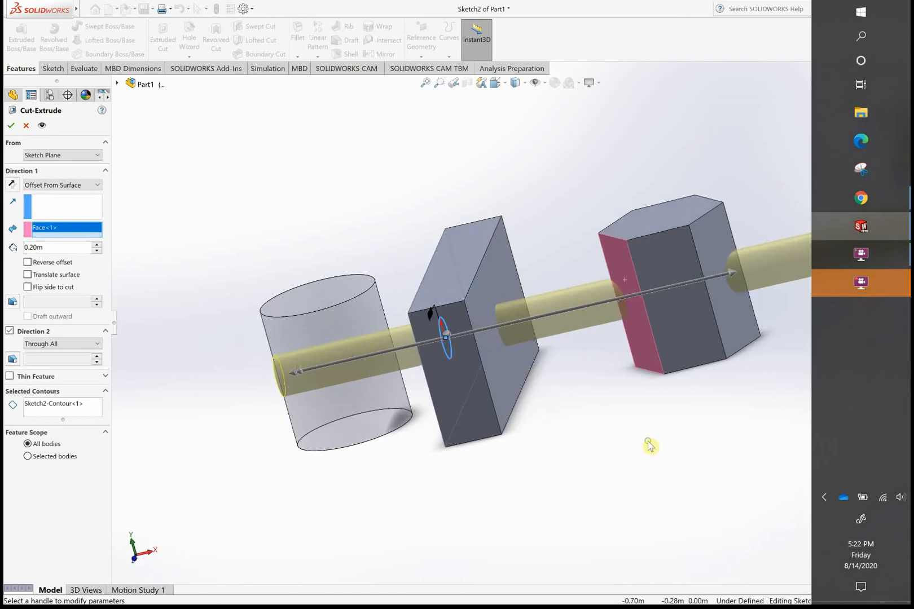
- Reverse Direction 1 toward the cylinder, use the cylinder's side face as the reference surface, and set the offset distance to 0.10 m
click(13, 185)
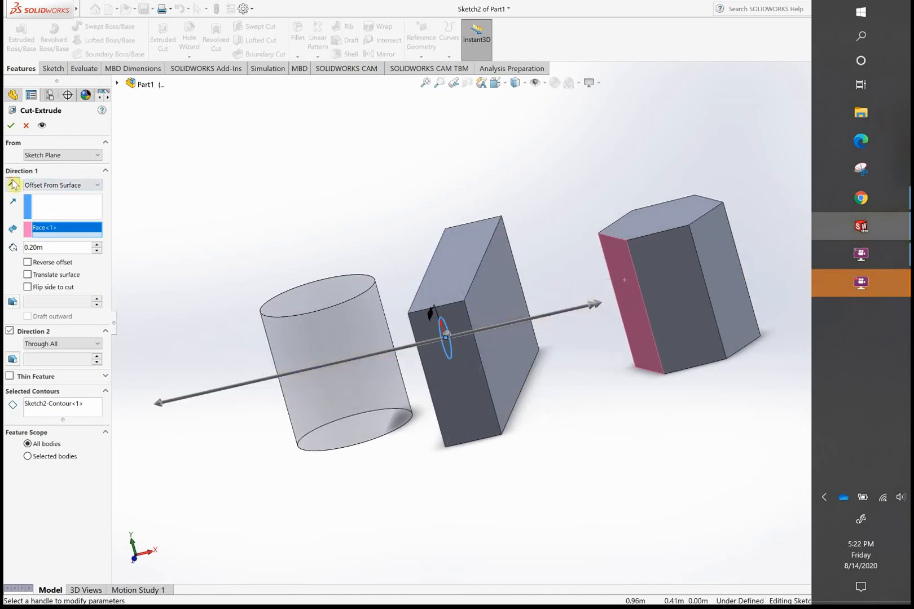
click(360, 313)
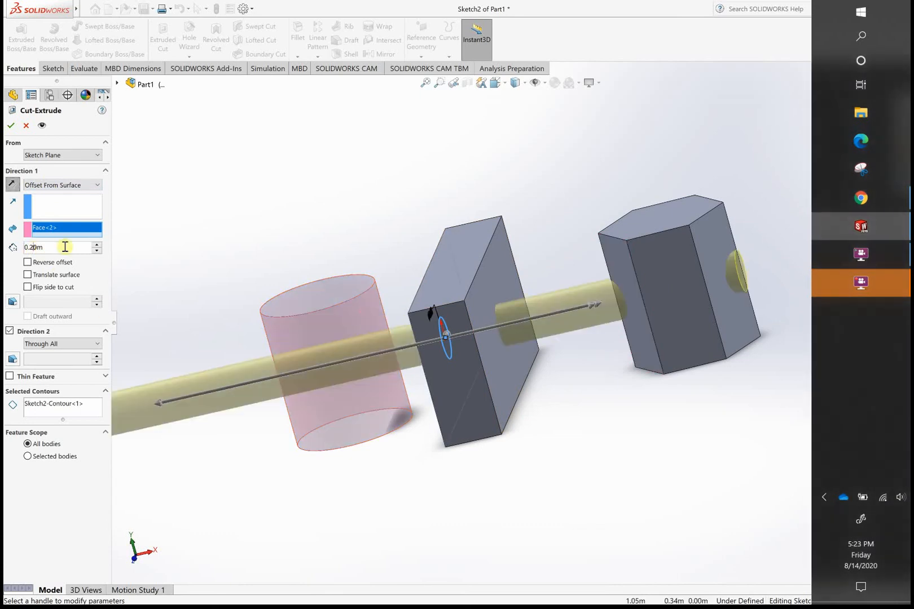
key(BackSpace)
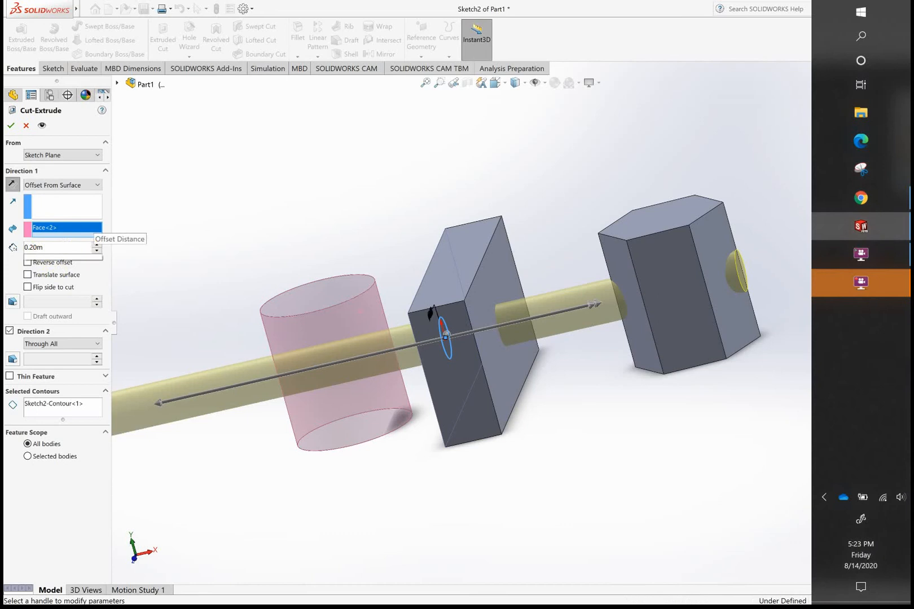
text(1)
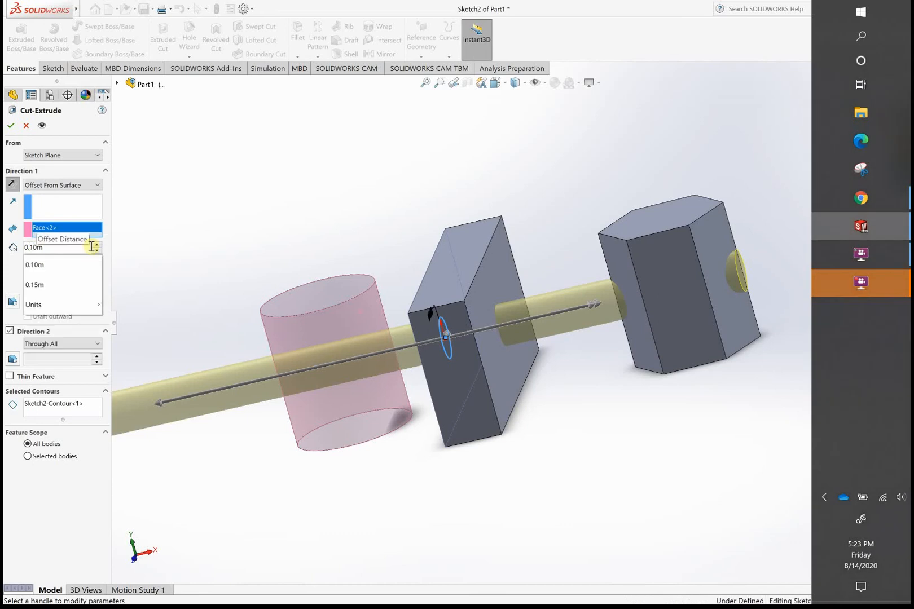
key(Return)
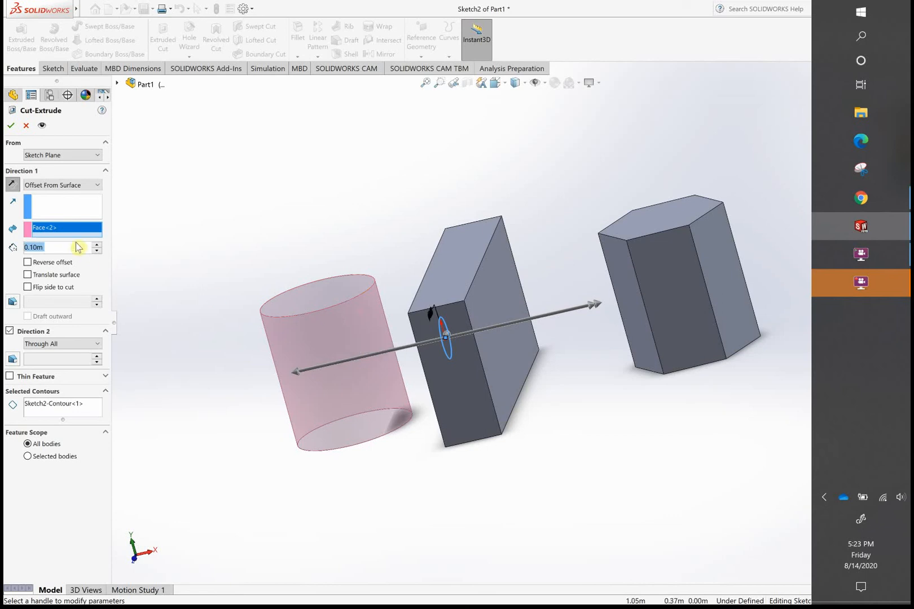
- Use the hexagonal prism's face nearest the block as the offset surface and try the Reverse offset option, turning it off again
click(628, 277)
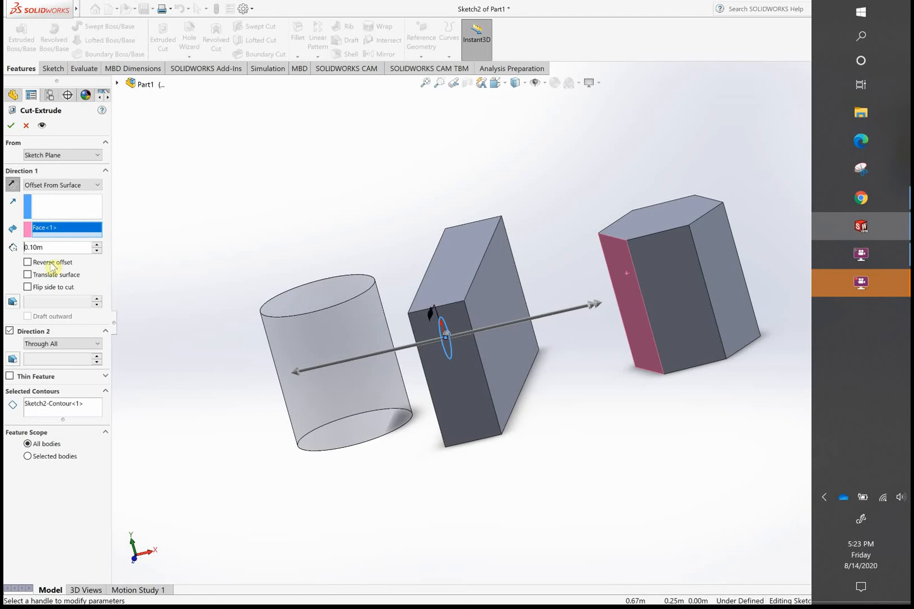
click(28, 263)
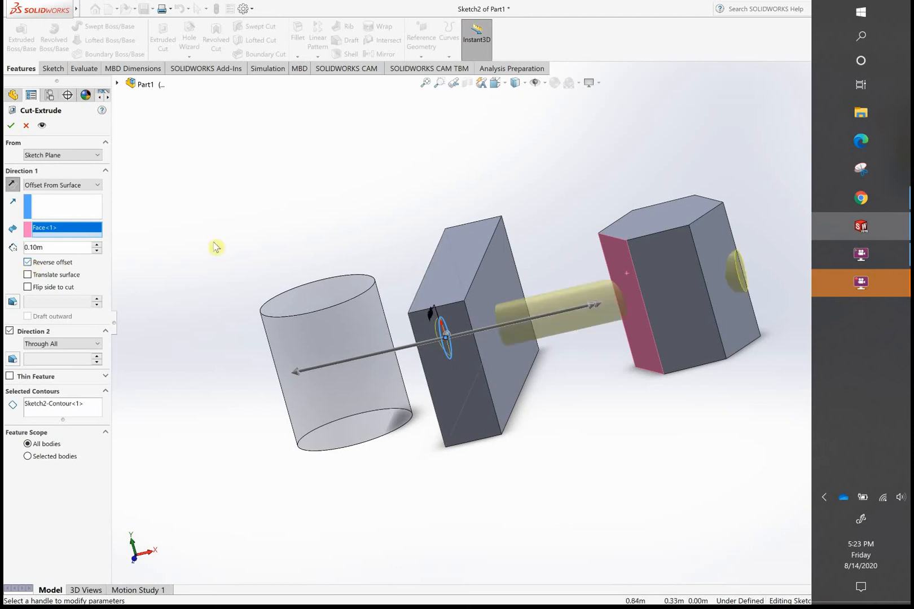
middle_drag(543, 259, 526, 230)
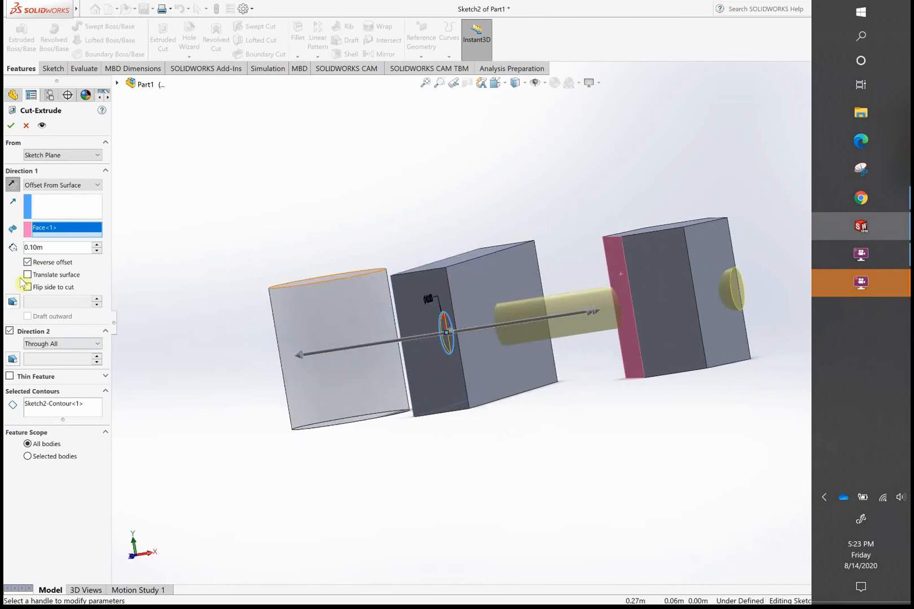
click(28, 263)
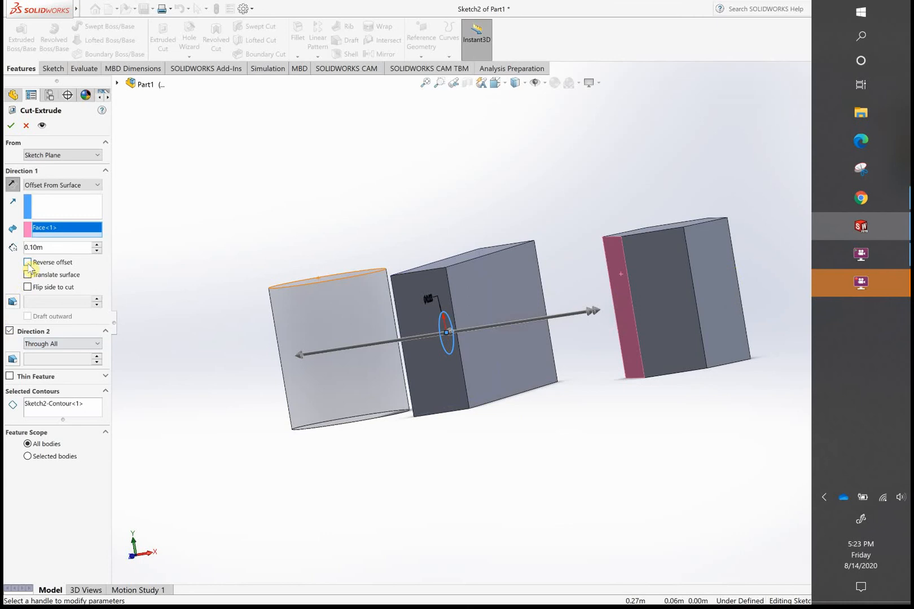
- Use the block's large face toward the hexagonal prism as the offset surface and clear the offset distance
click(488, 300)
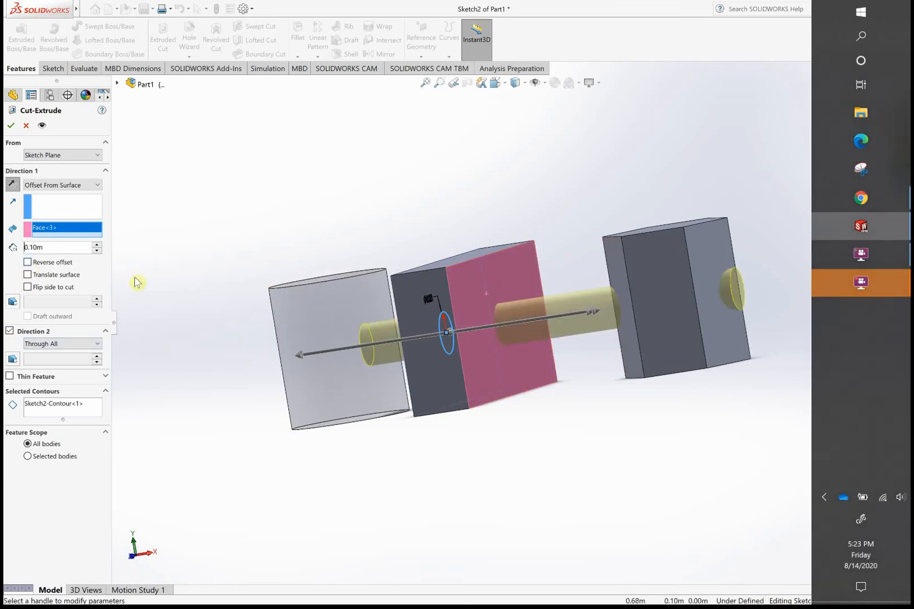
click(33, 248)
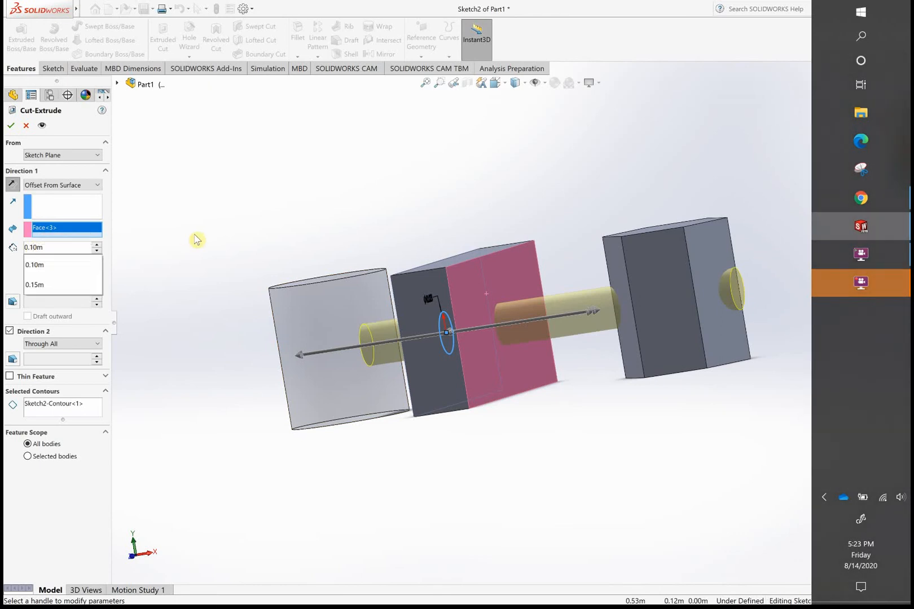
key(BackSpace)
text(0)
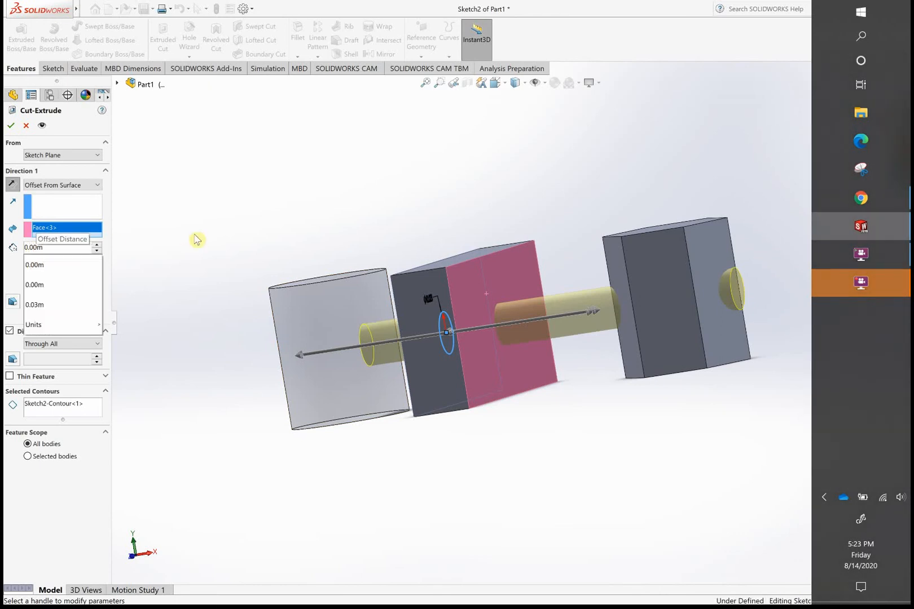
key(Right)
key(Right)
key(BackSpace)
key(BackSpace)
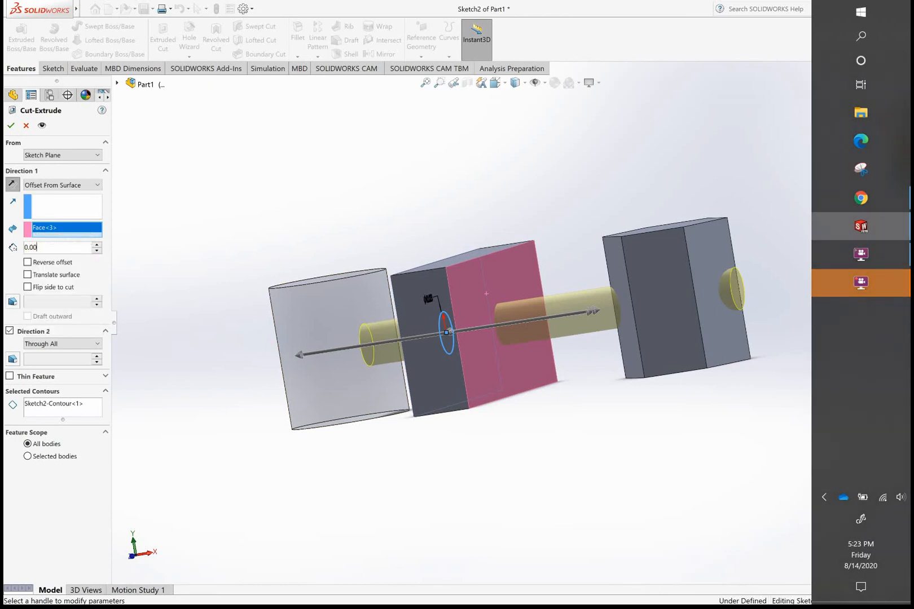
key(BackSpace)
key(BackSpace)
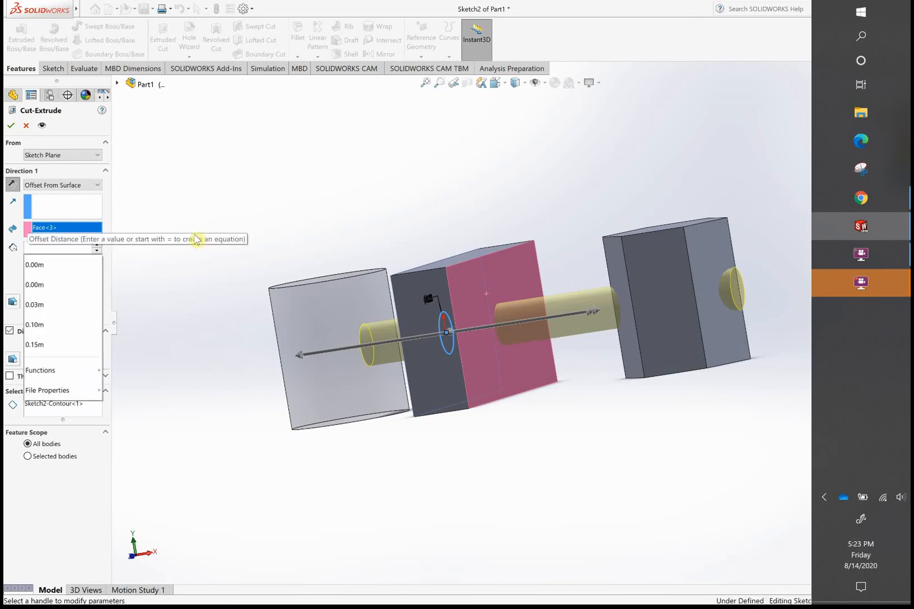
key(BackSpace)
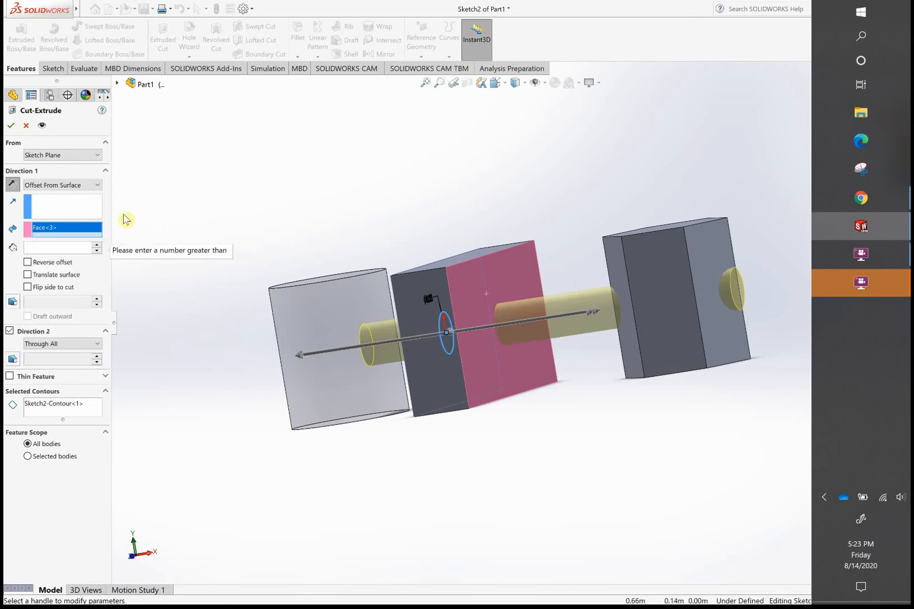
- Set the offset distance from the block's face to 0.01 m
click(97, 187)
click(98, 186)
click(97, 187)
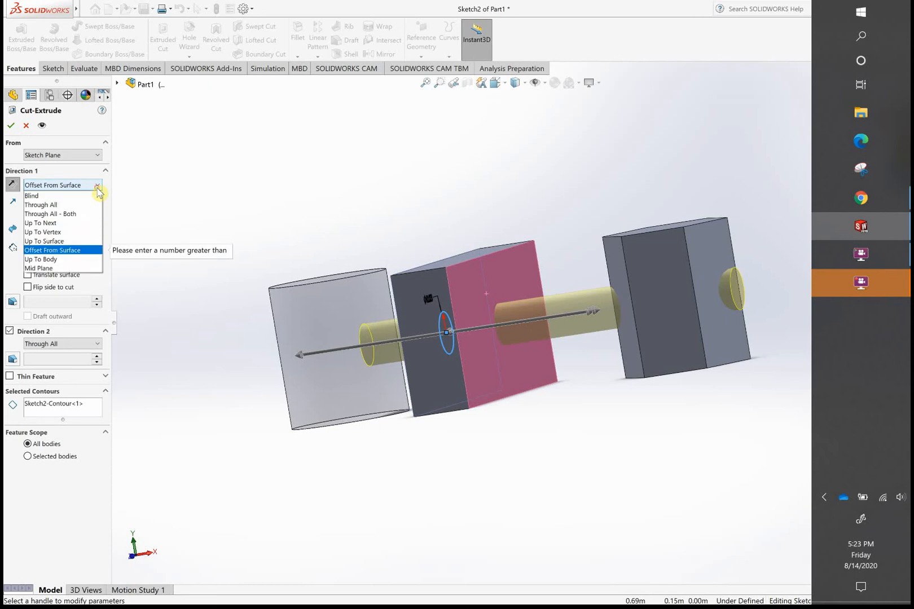
click(98, 187)
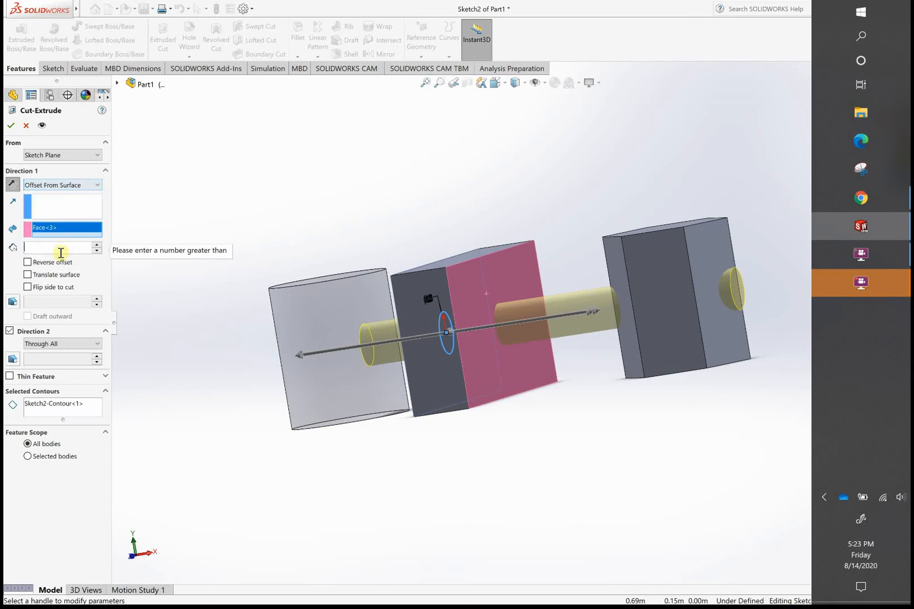
text(0)
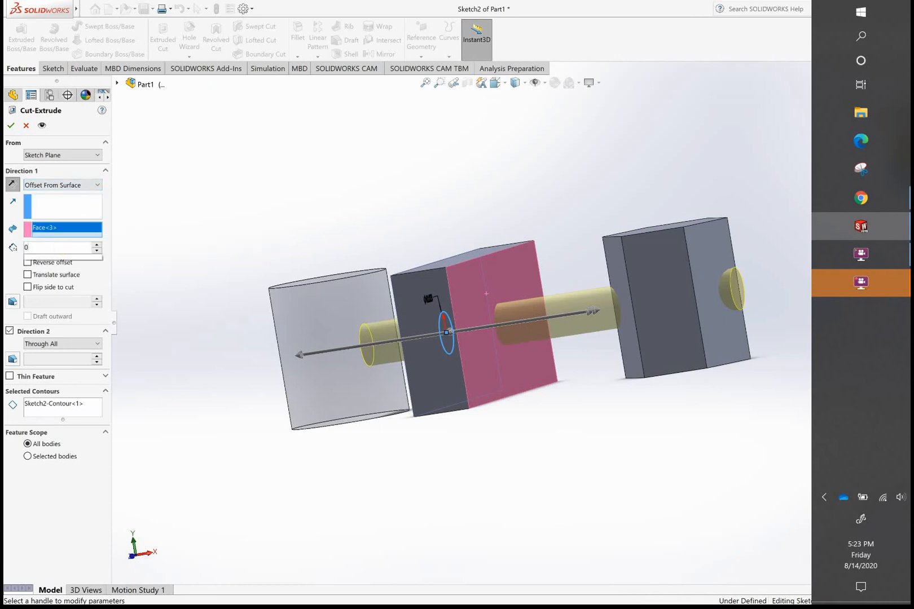
text(.01)
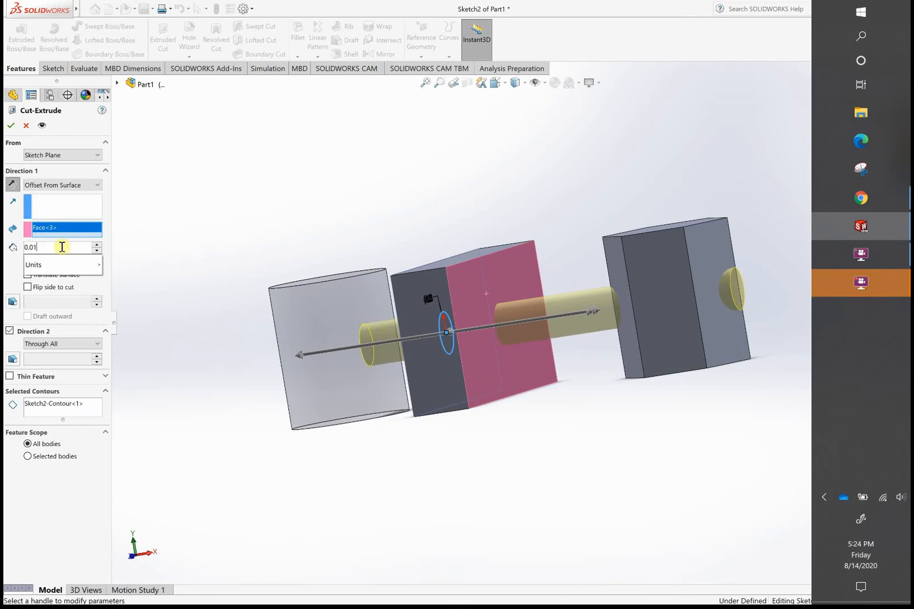
text(m)
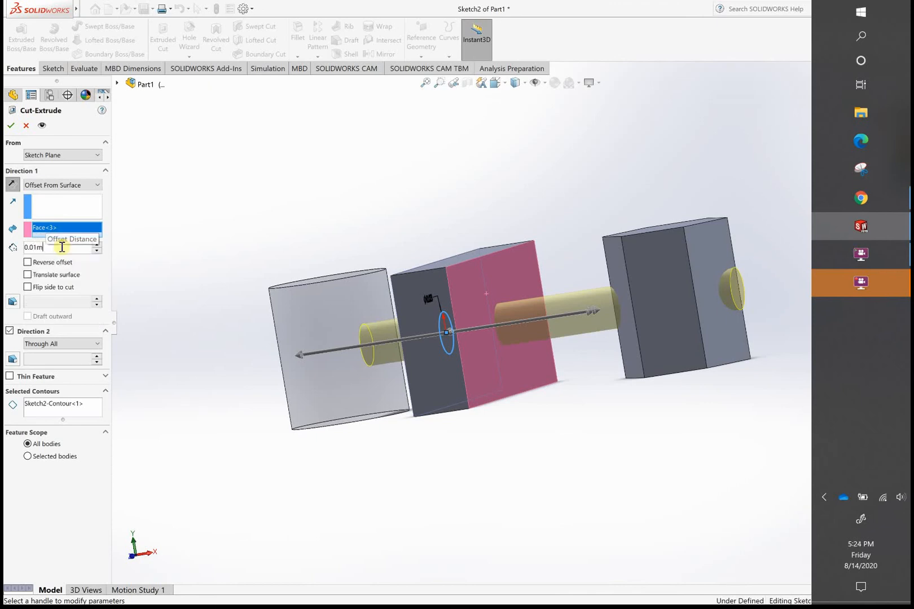
key(Return)
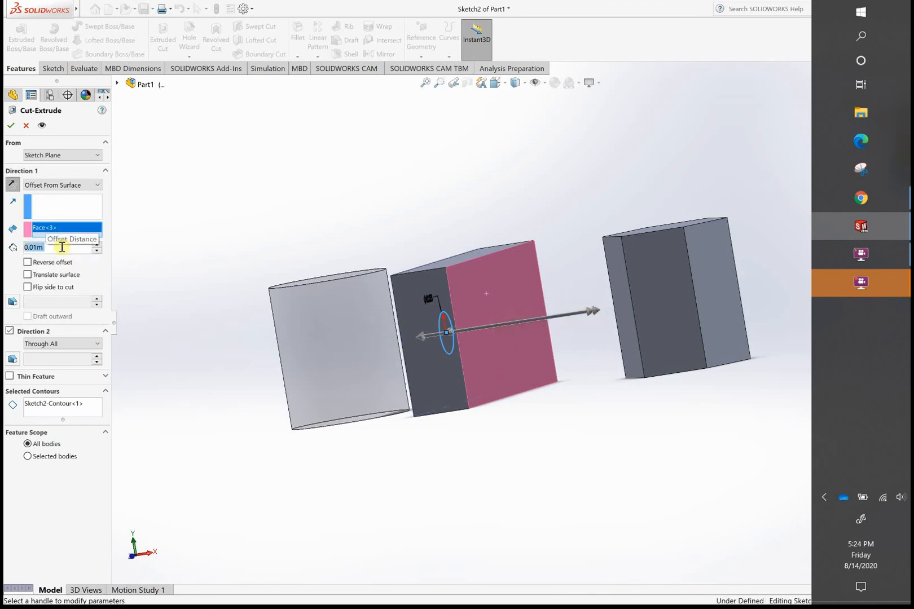
- Use the hexagonal prism's face nearest the block as the offset surface again and set the offset distance to 0.10 m
click(93, 188)
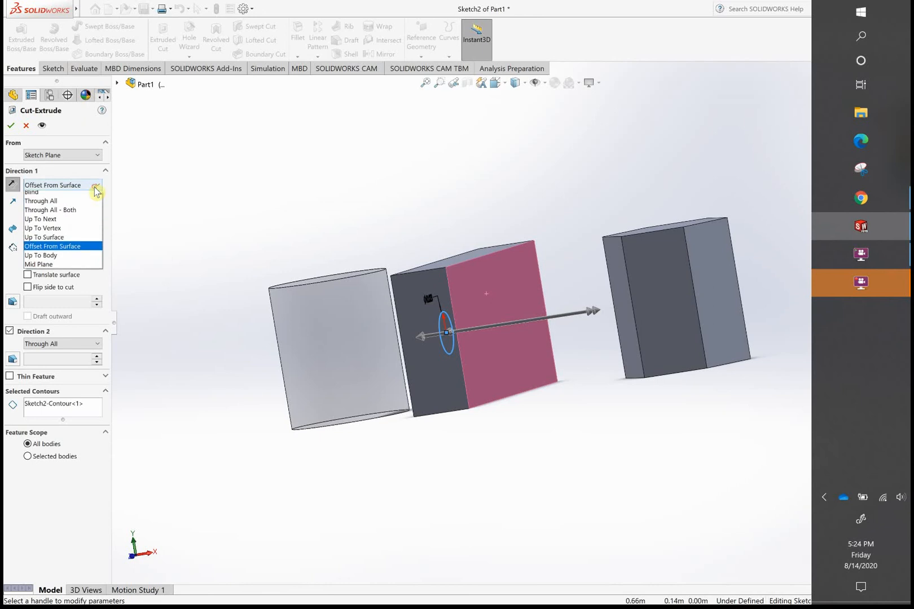
click(72, 255)
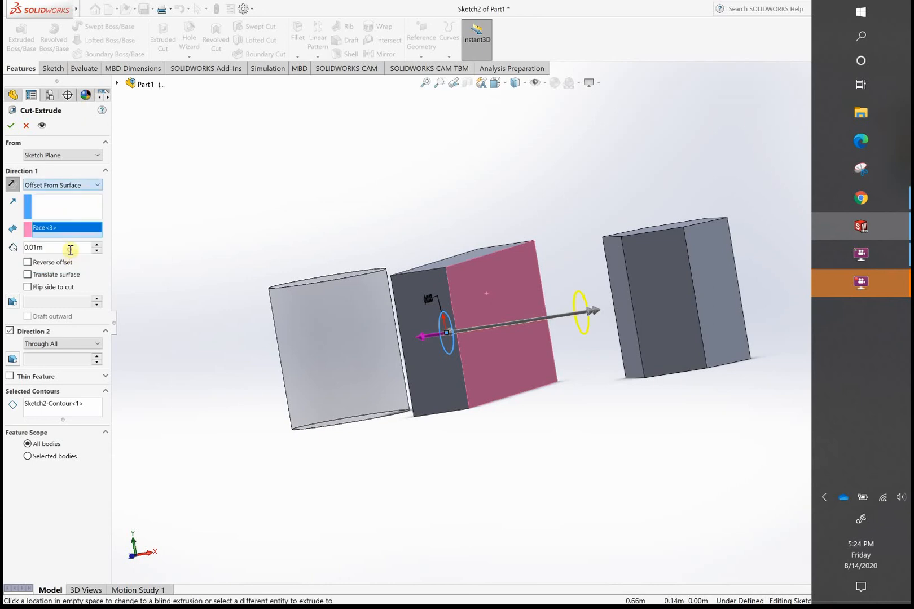
click(622, 290)
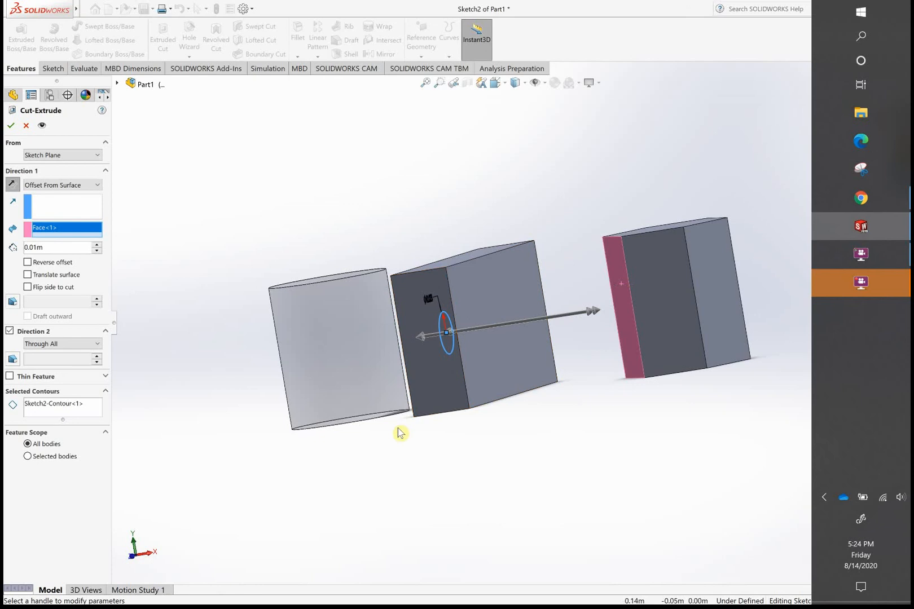
middle_drag(469, 432, 438, 434)
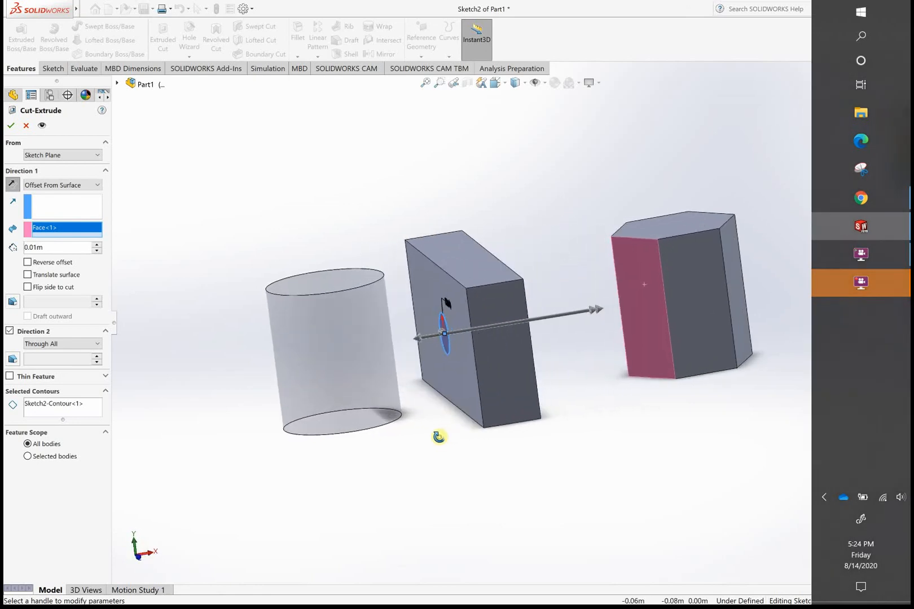
click(35, 247)
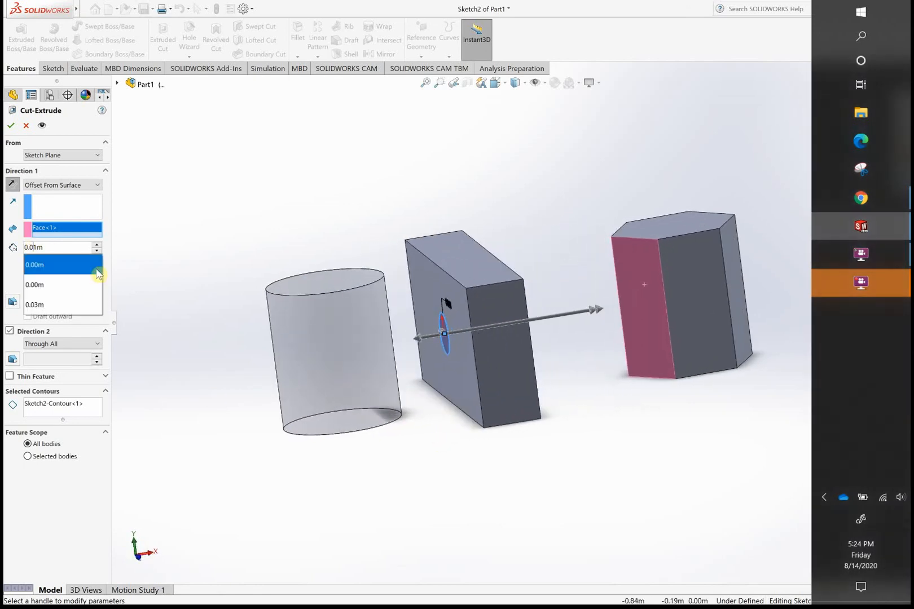
key(BackSpace)
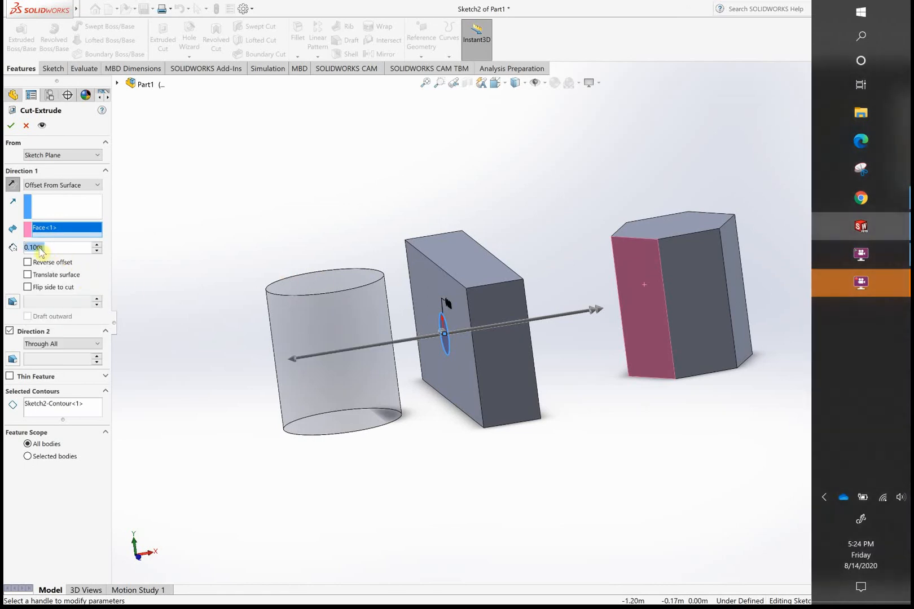
click(38, 247)
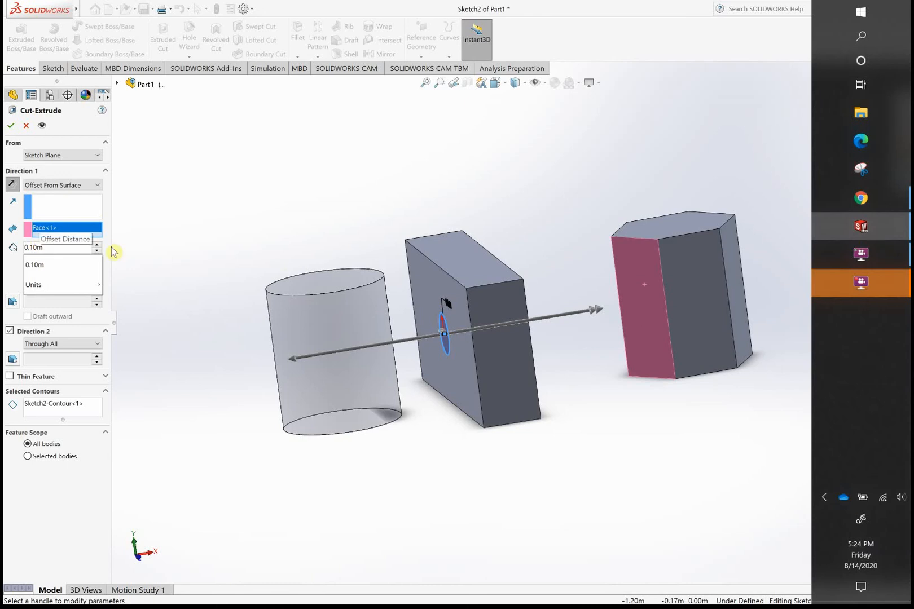
click(583, 207)
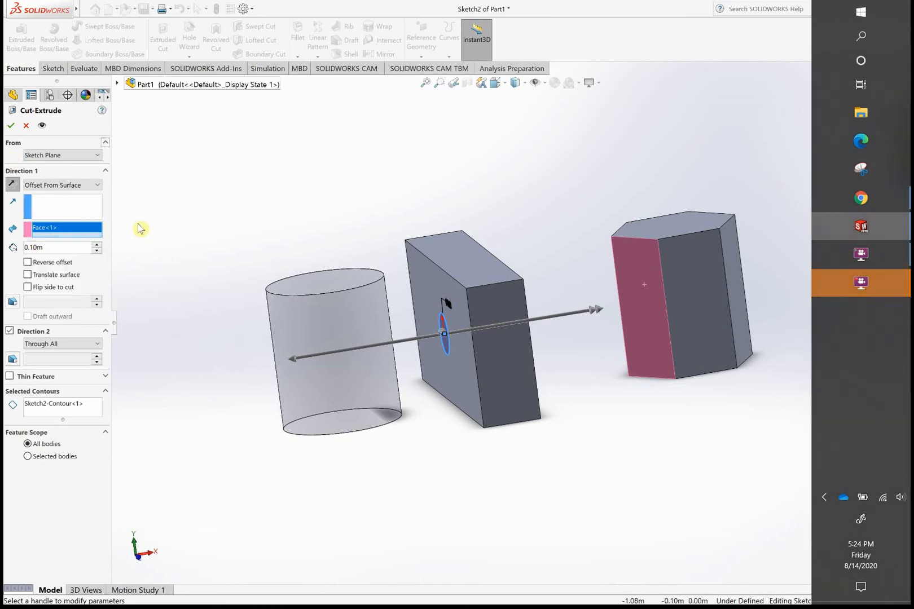
- Set the Direction 1 end condition back to Blind
click(90, 186)
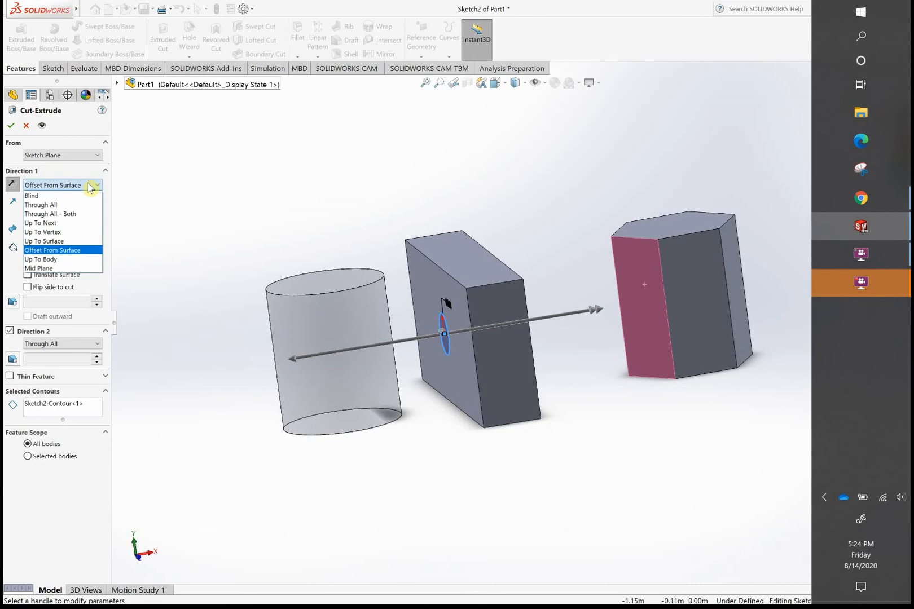
click(68, 196)
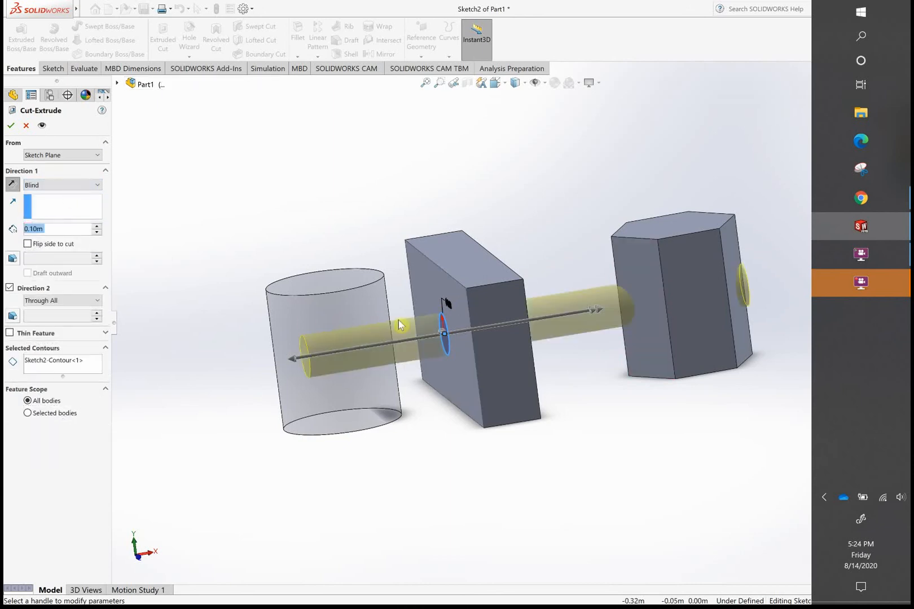
- Apply the cut with Blind 0.10 m in Direction 1 and Through All in Direction 2, and inspect the holes from both sides
click(9, 127)
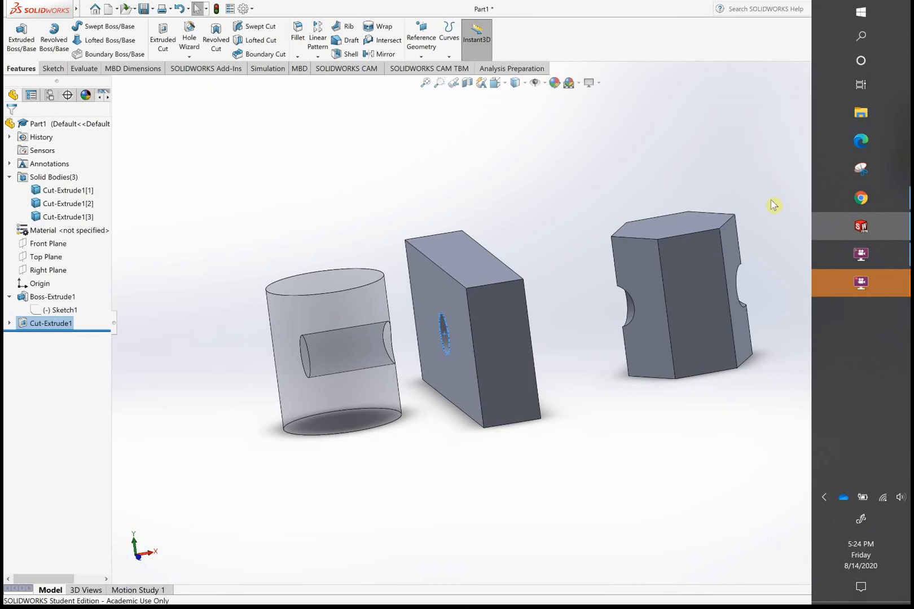
middle_drag(767, 207, 645, 236)
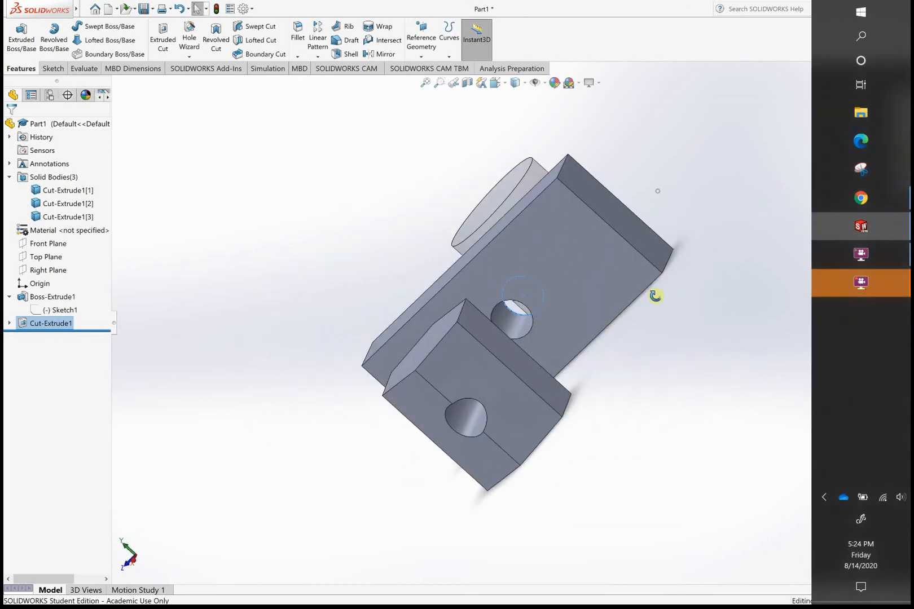
middle_drag(657, 296, 755, 220)
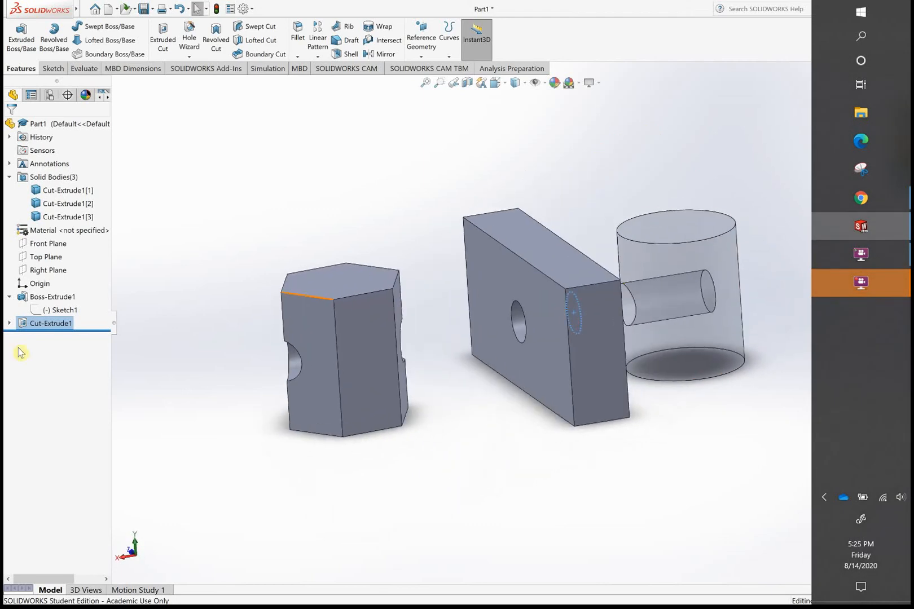
right_click(52, 329)
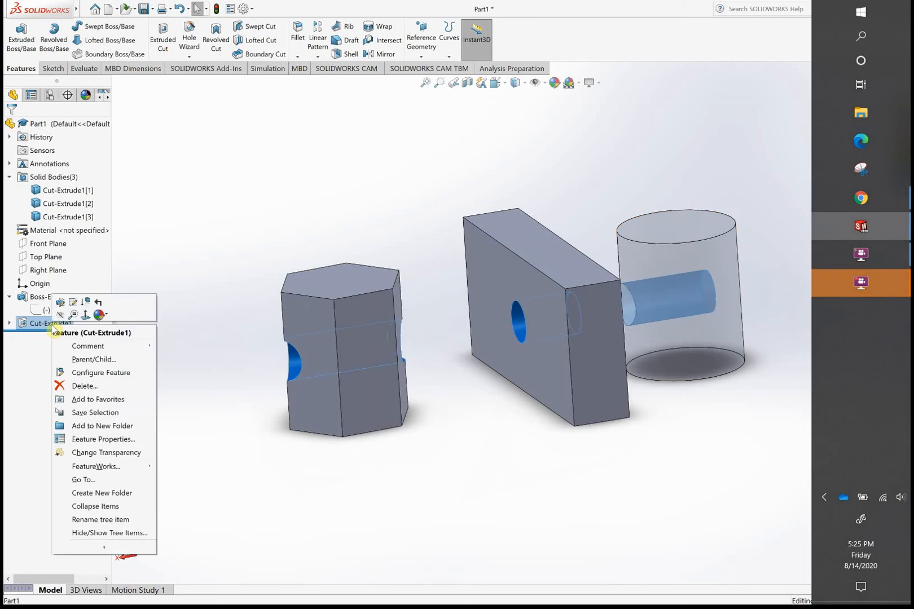
click(102, 439)
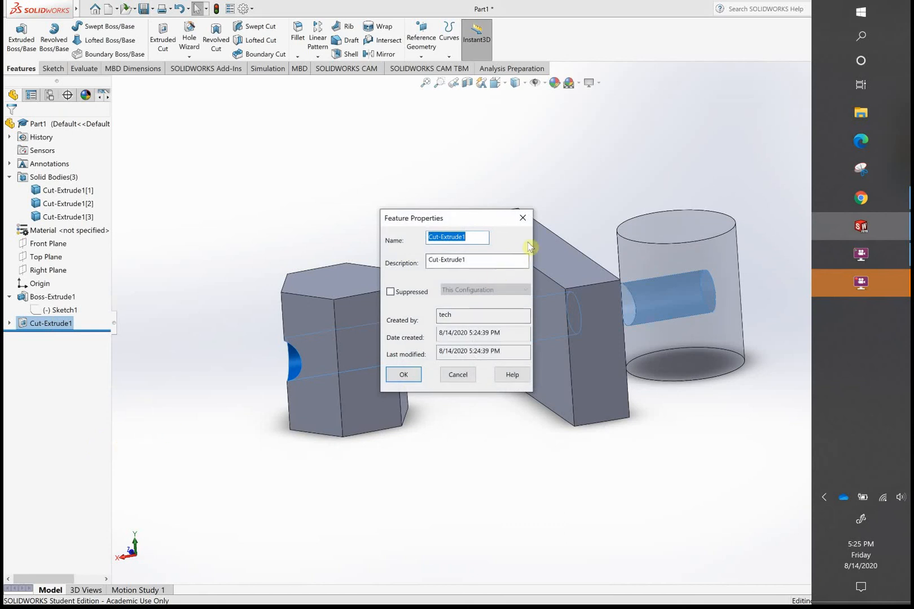
click(524, 221)
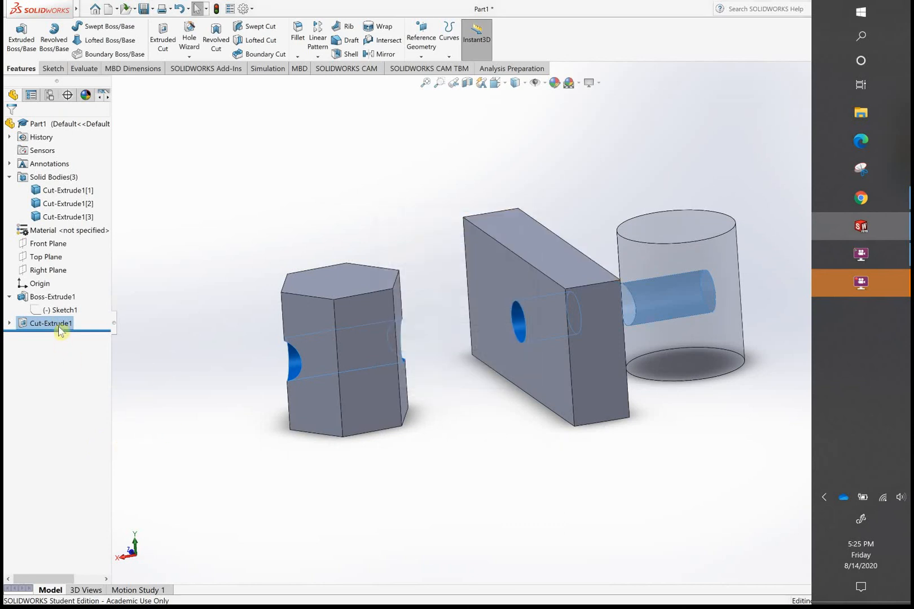
right_click(60, 329)
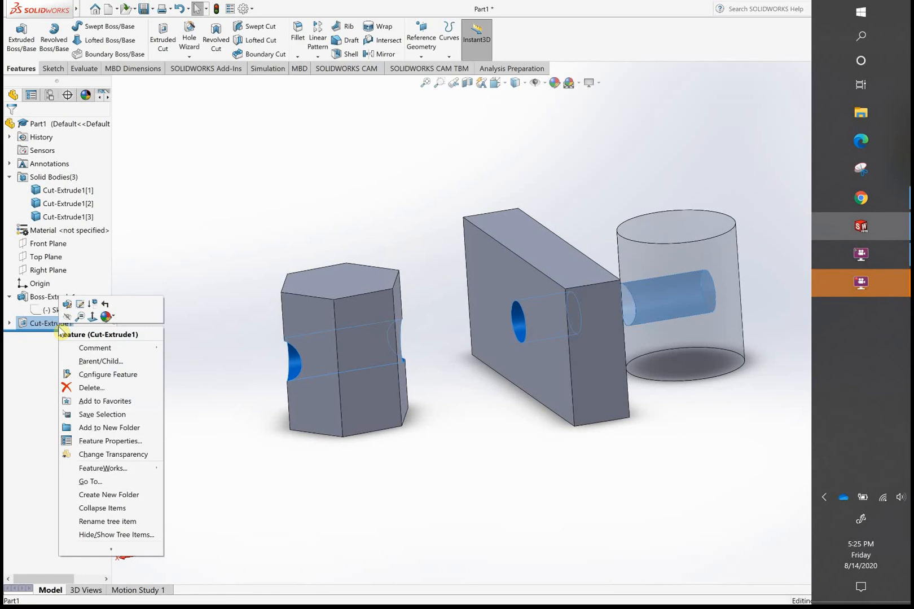
mouse_move(140, 473)
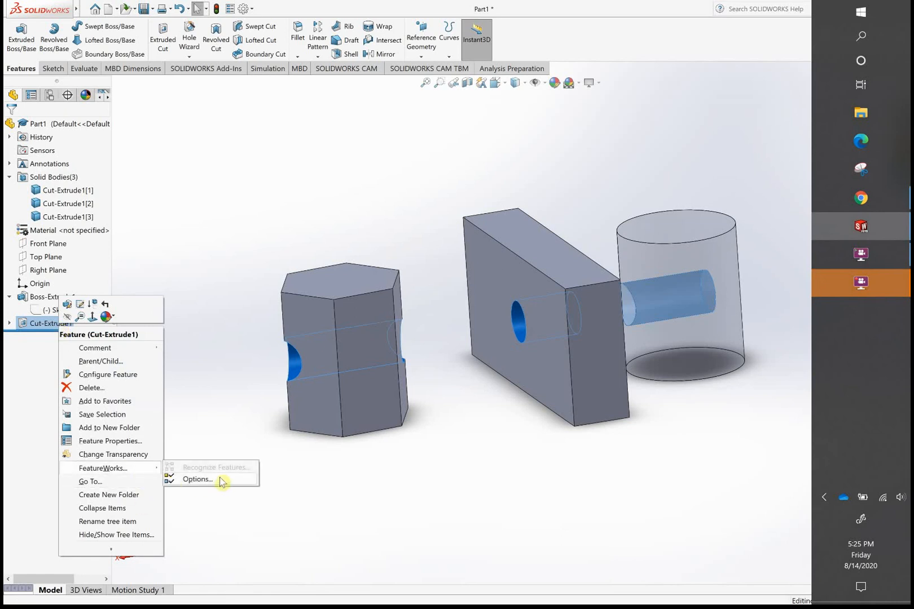
click(196, 480)
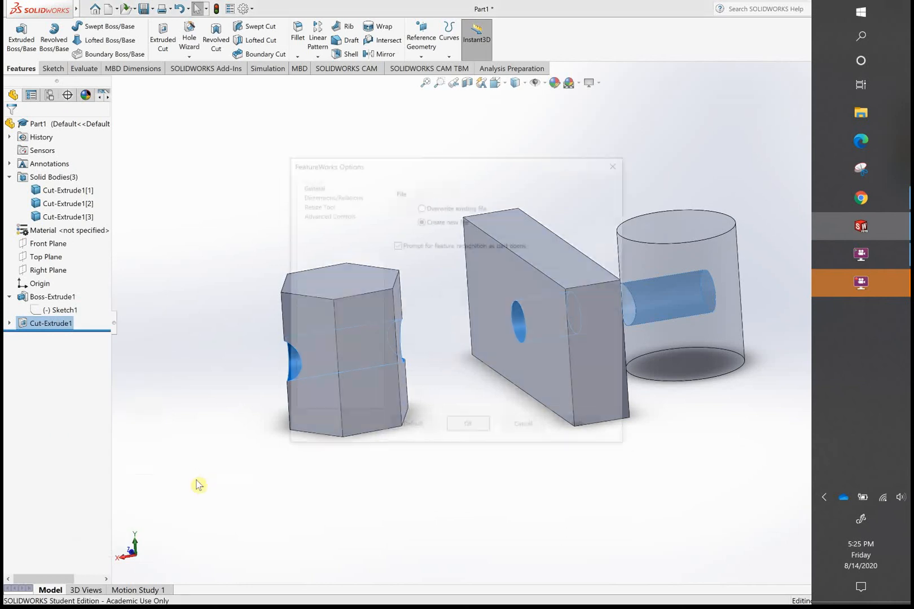
click(618, 162)
click(50, 326)
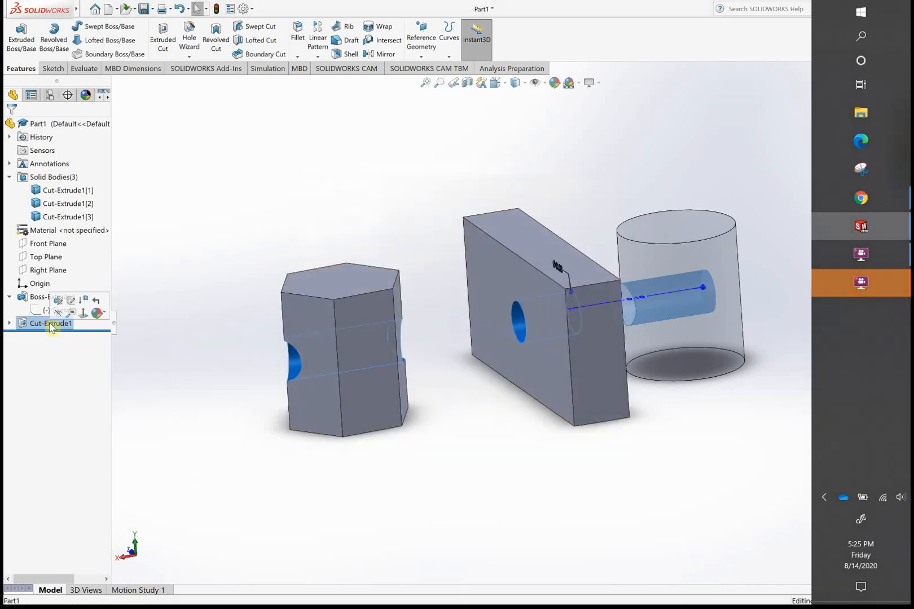
click(51, 326)
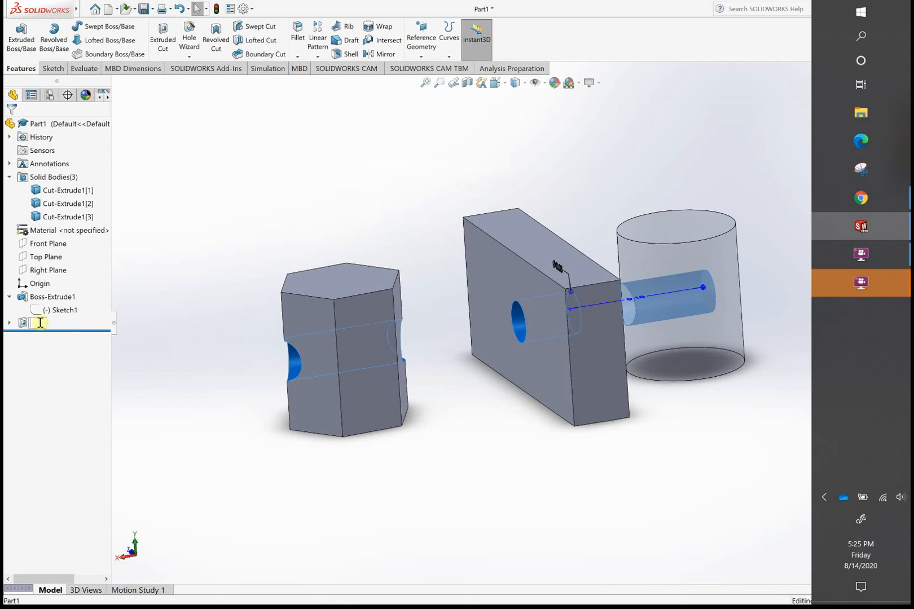
click(26, 326)
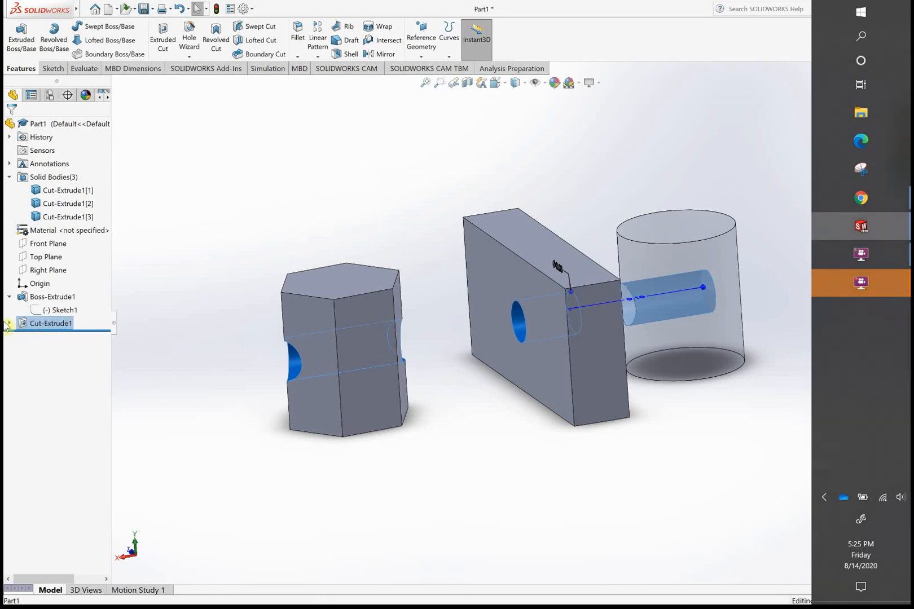
click(9, 324)
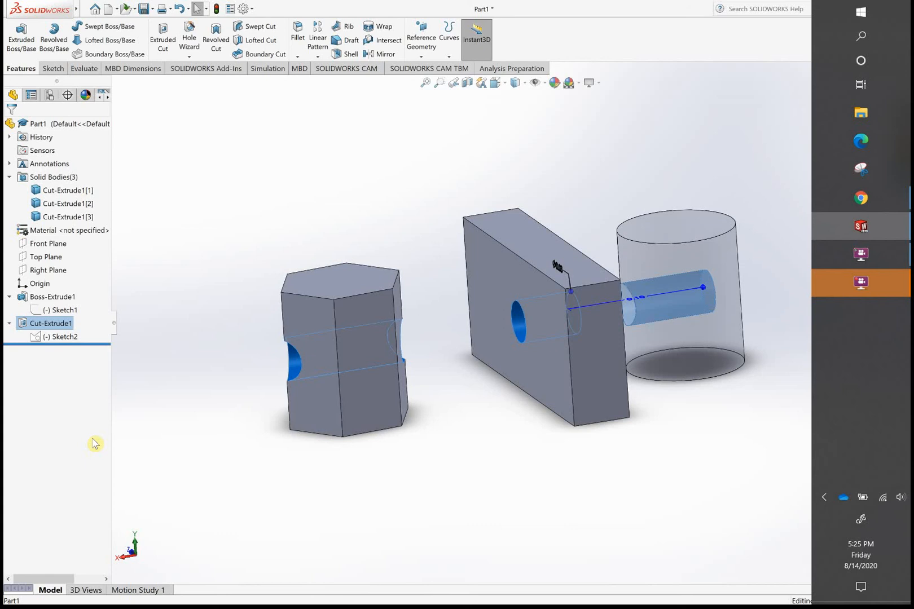
- Undo the two-direction cut to return to its sketch and select the circle on the block's face
key(ctrl+z)
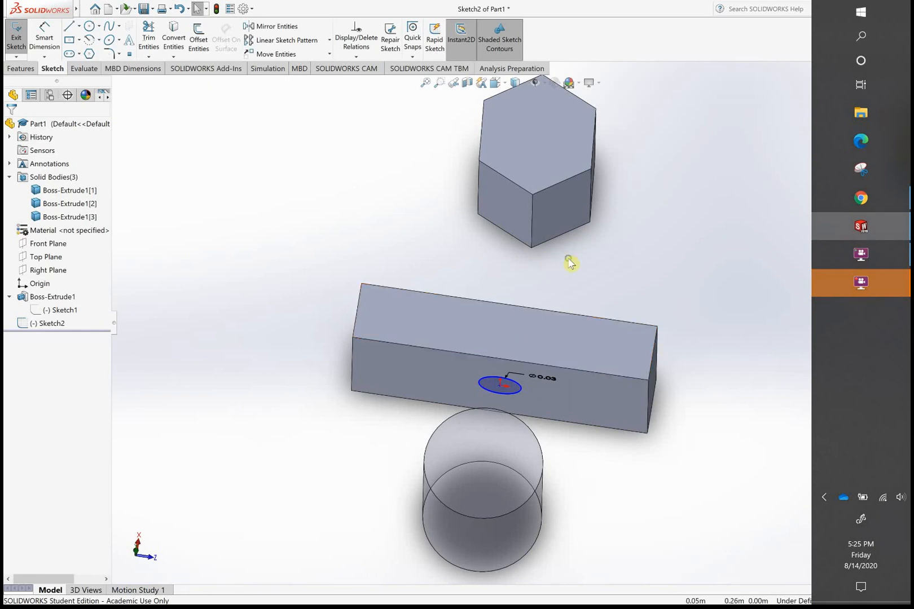
middle_drag(569, 261, 568, 223)
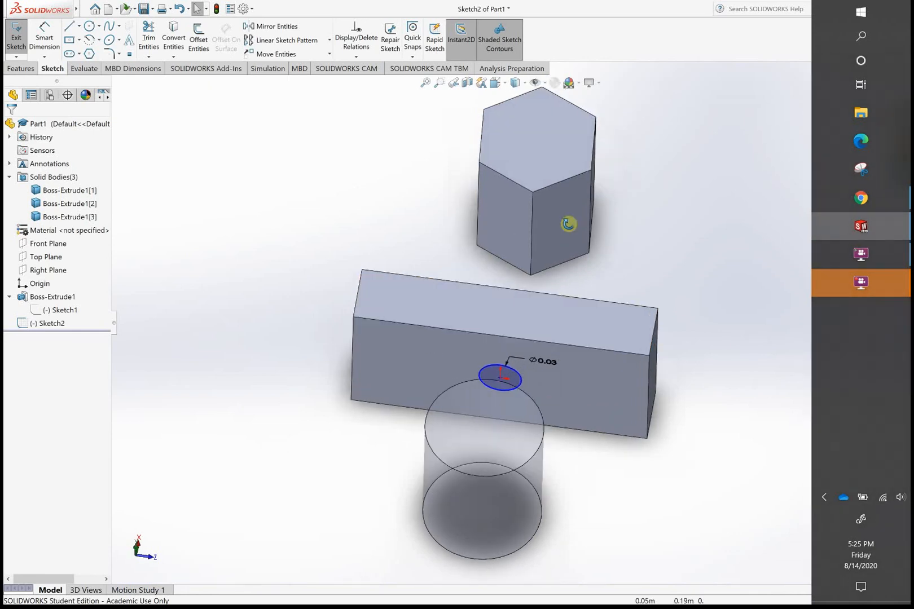
click(505, 375)
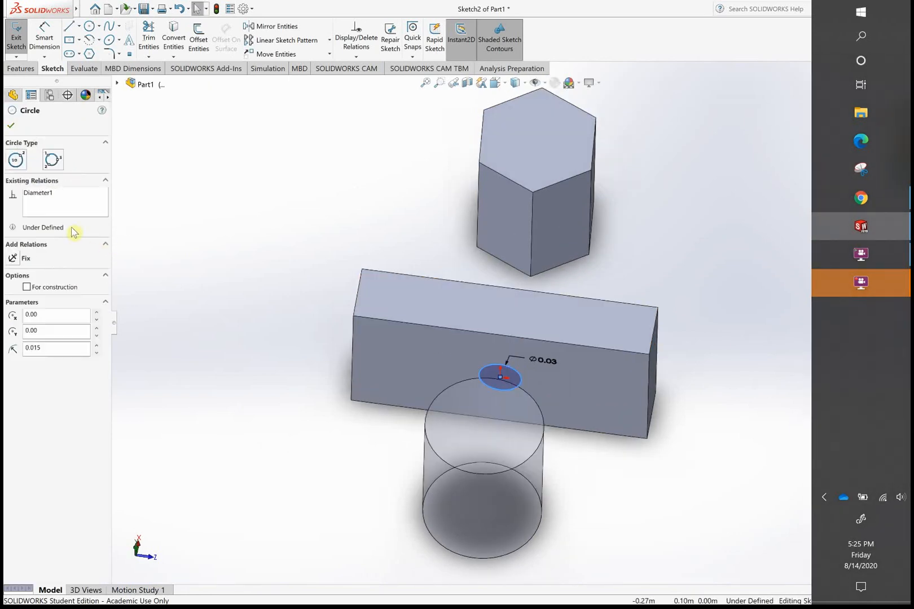
click(13, 122)
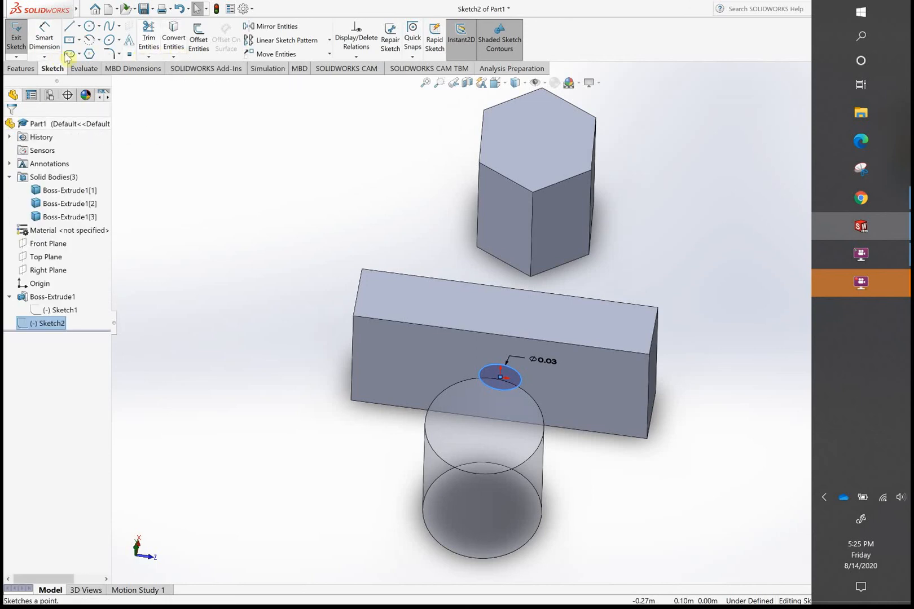
- Cut the circle with the Up To Surface end condition, using a hexagonal prism side face toward the block, and inspect the hole
click(25, 67)
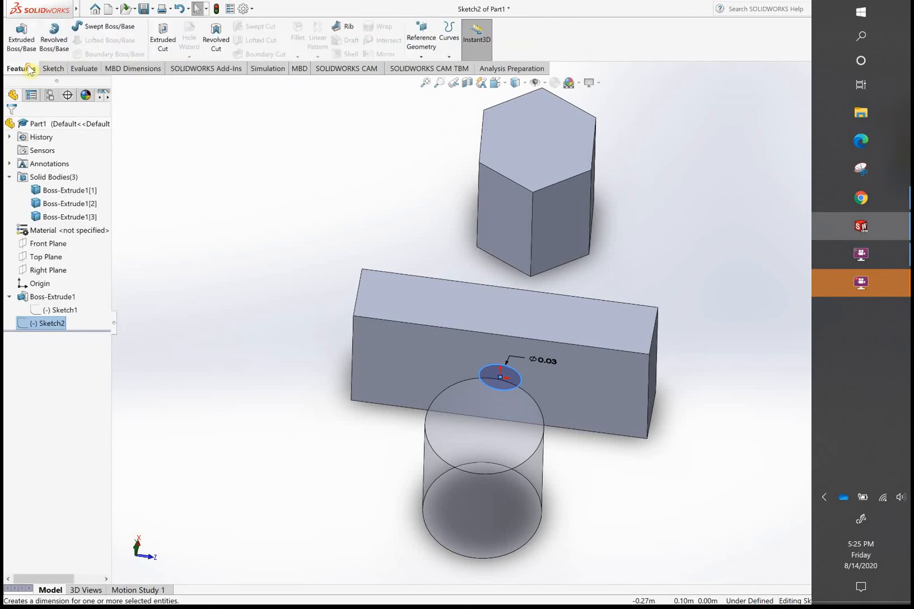
click(169, 41)
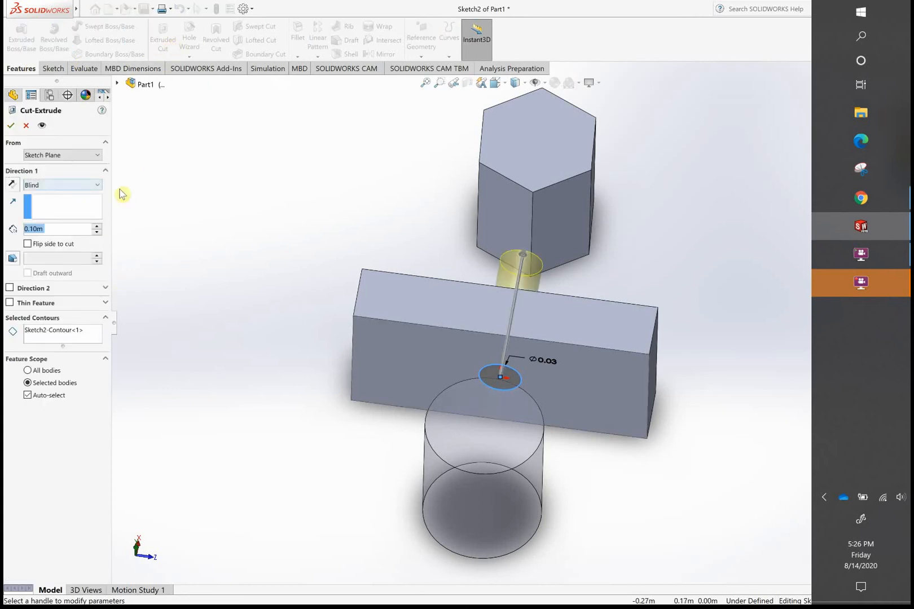
click(98, 187)
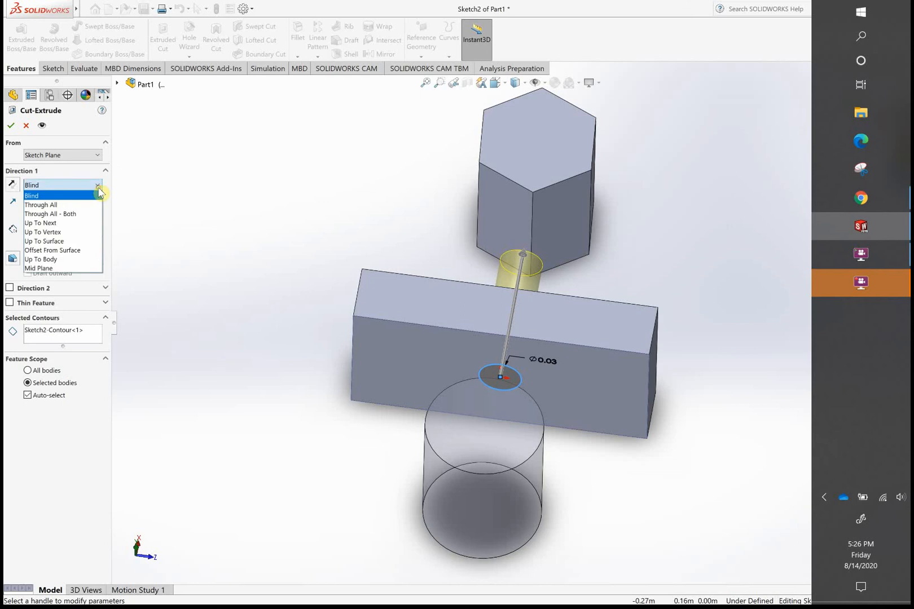
click(70, 240)
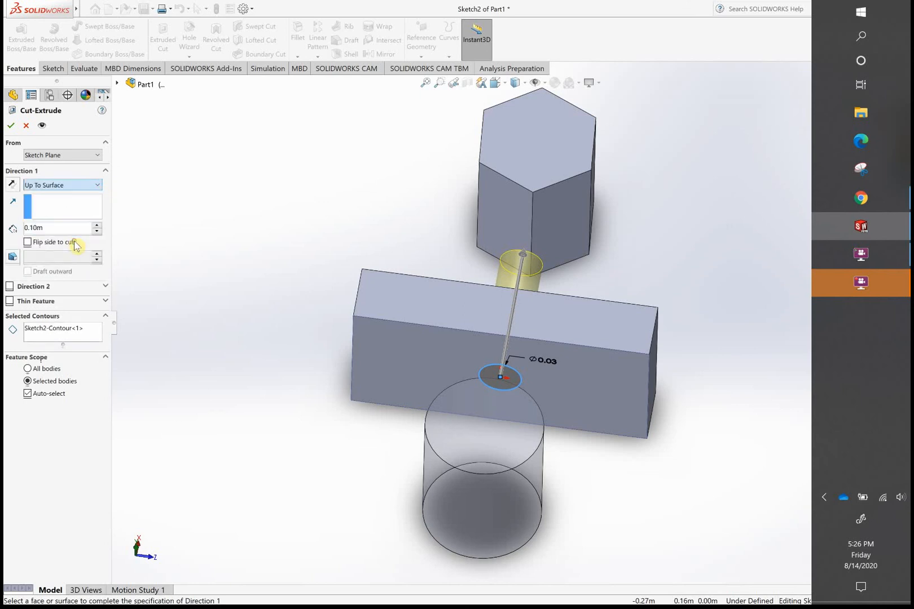
click(524, 204)
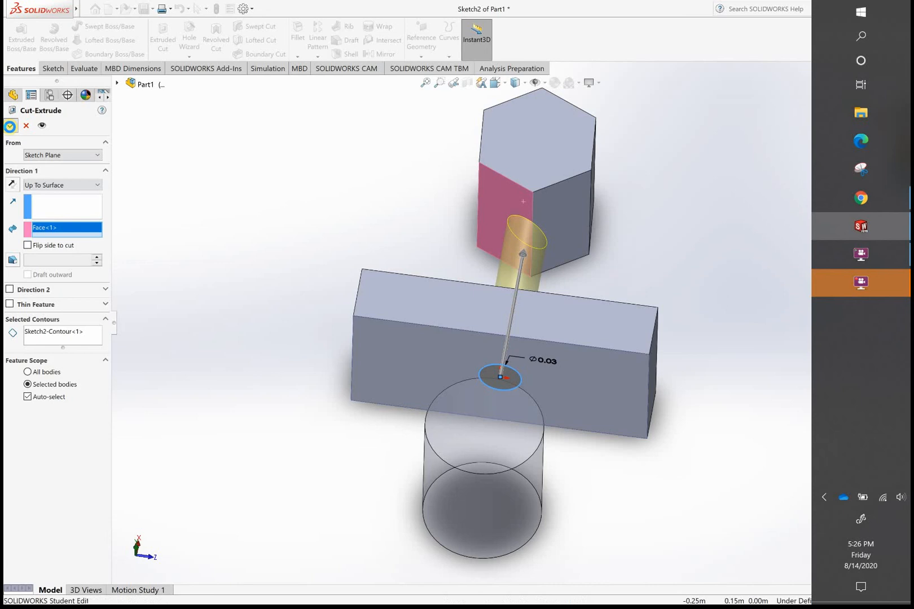
click(9, 126)
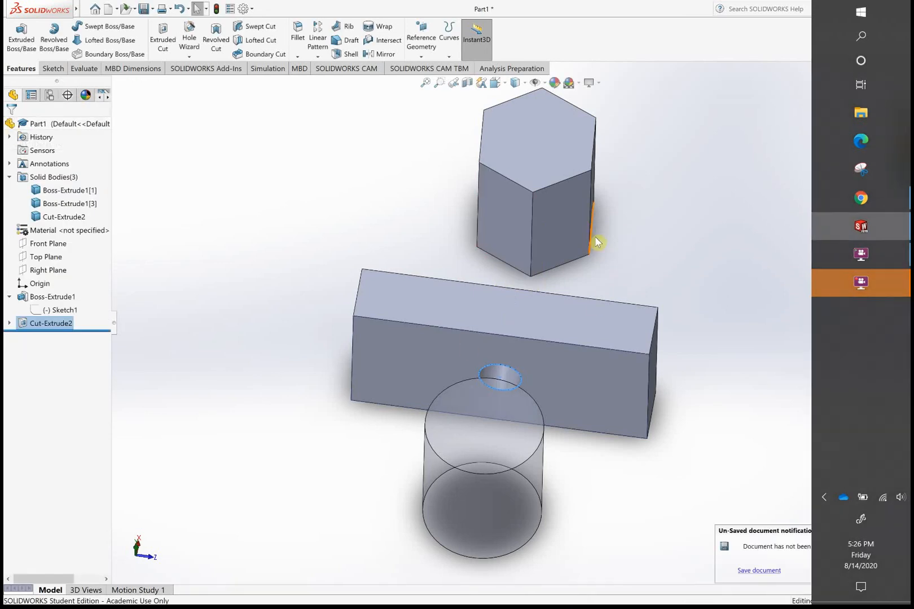
mouse_move(667, 228)
middle_down()
mouse_move(632, 255)
mouse_move(606, 340)
mouse_move(685, 262)
mouse_move(662, 217)
middle_up()
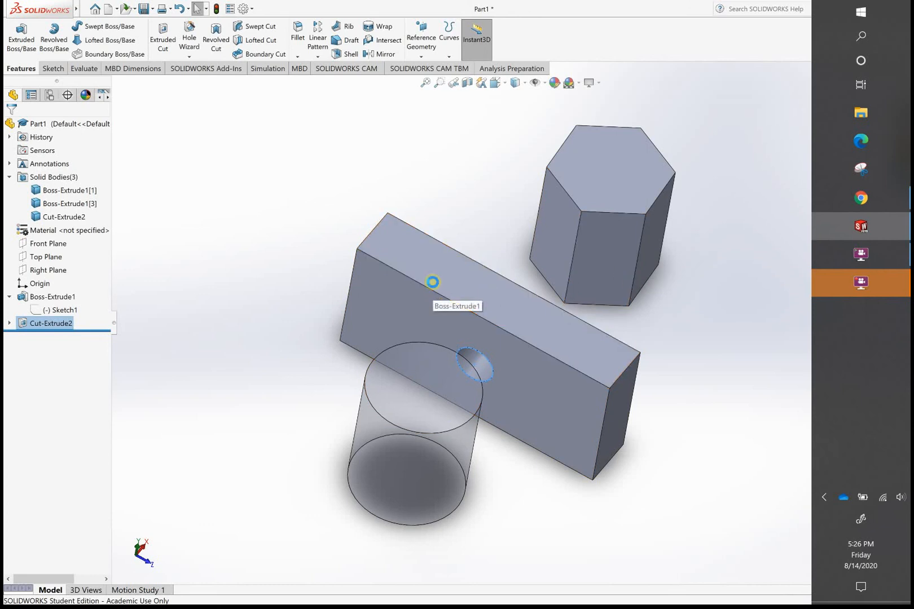
- Undo the Up To Surface cut and cut the circle with the Up To Body end condition, using the hexagonal prism as the target body
key(ctrl+z)
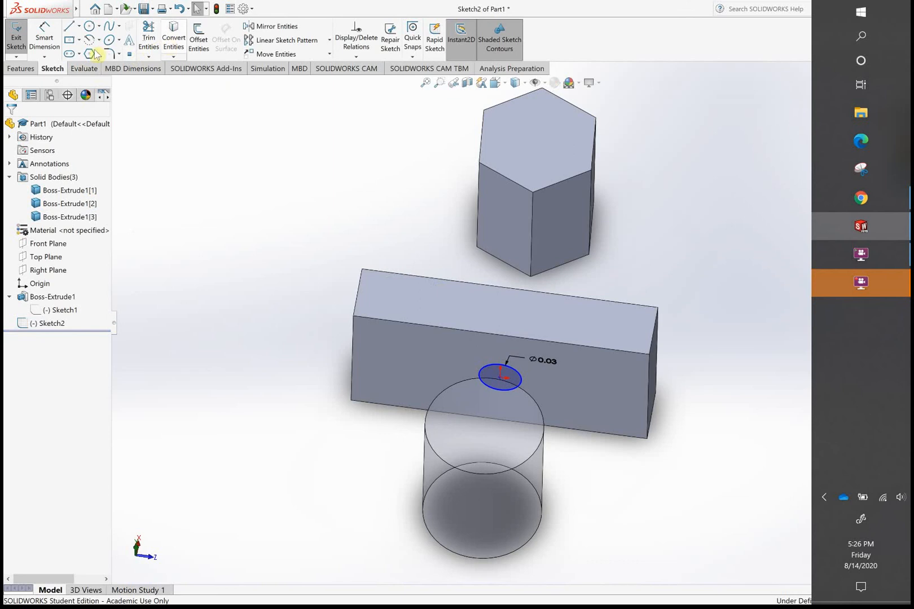
click(25, 70)
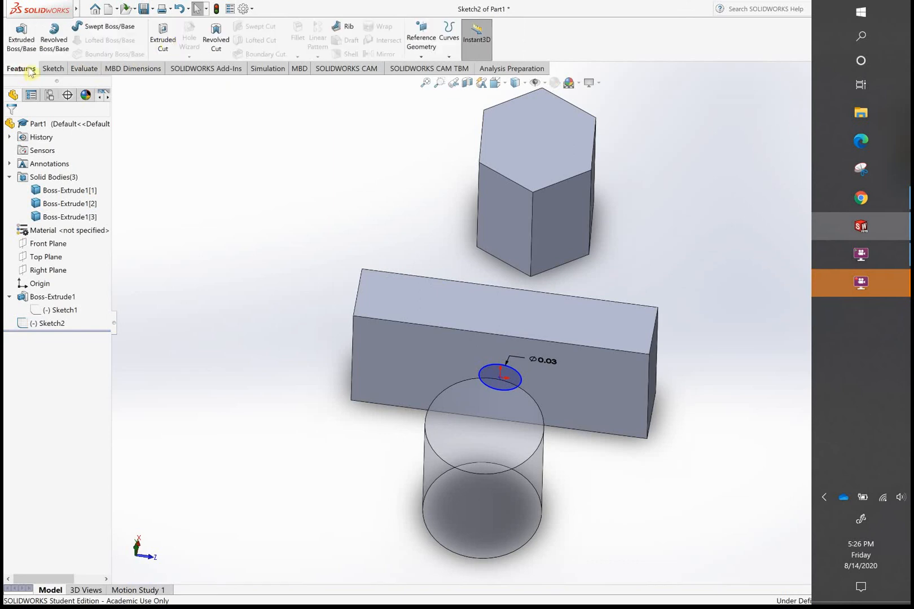
click(164, 38)
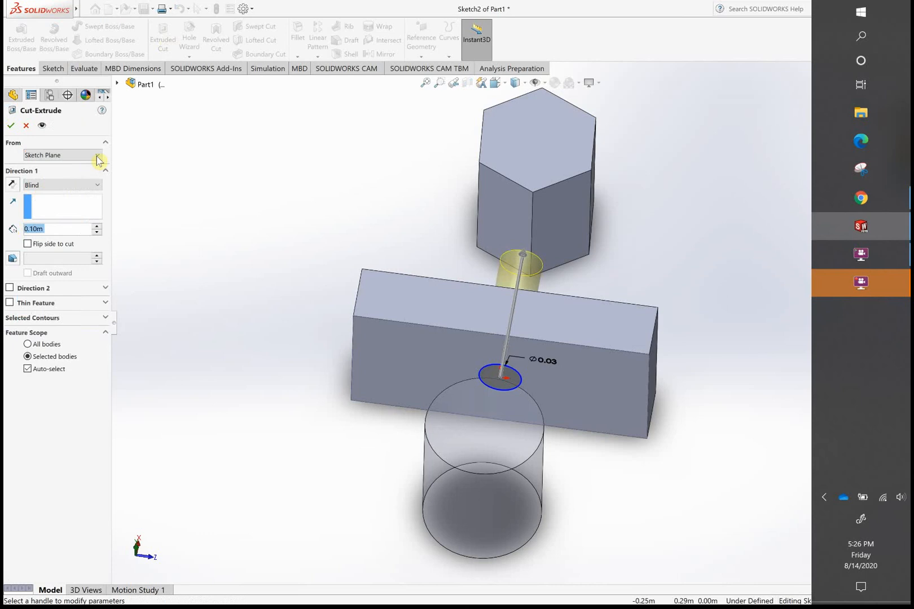
click(97, 187)
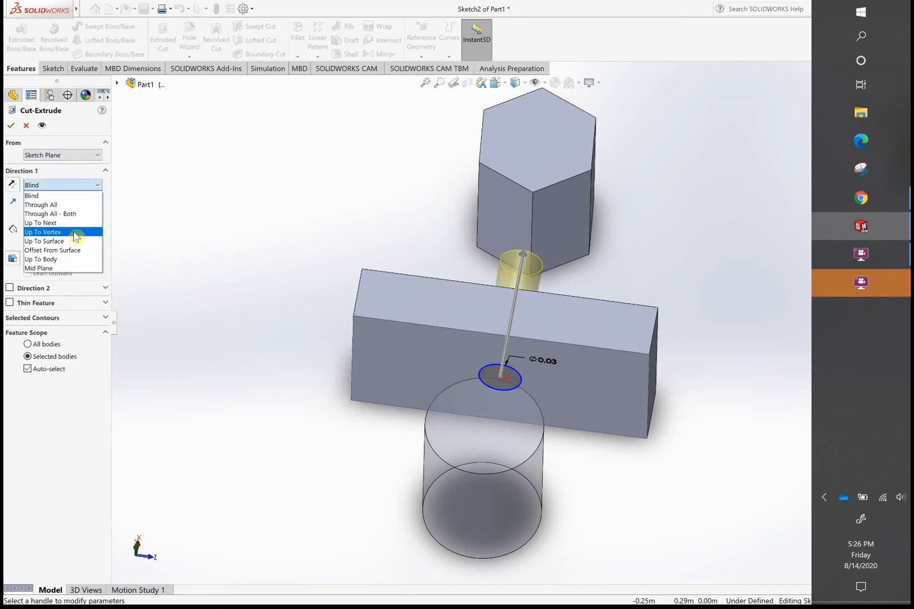
click(75, 259)
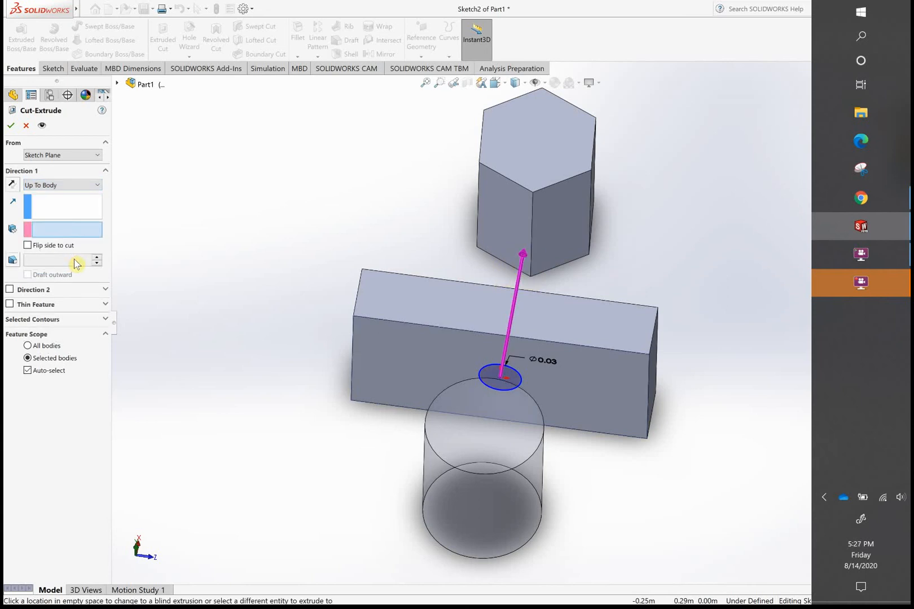
click(511, 172)
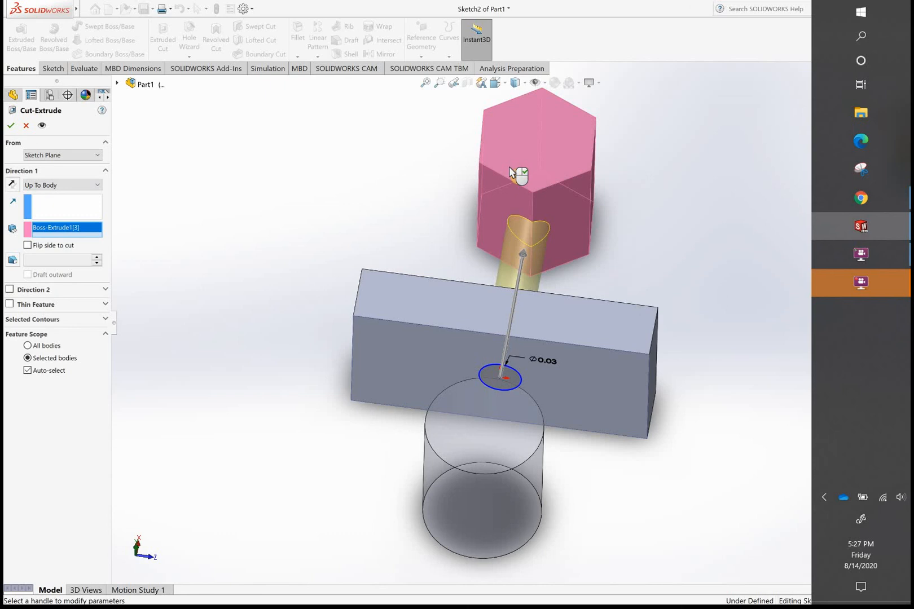
click(10, 125)
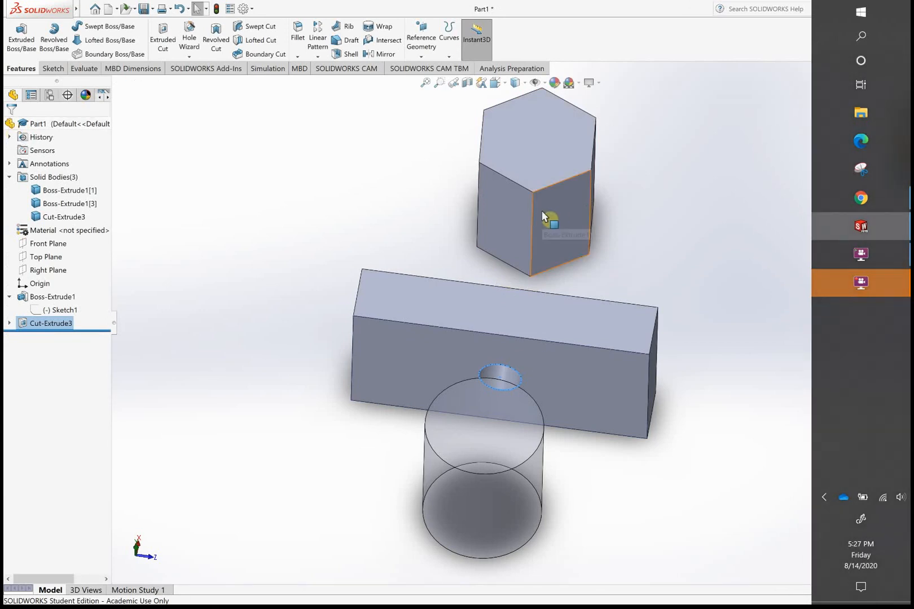
mouse_move(645, 275)
middle_down()
mouse_move(615, 317)
mouse_move(634, 273)
middle_up()
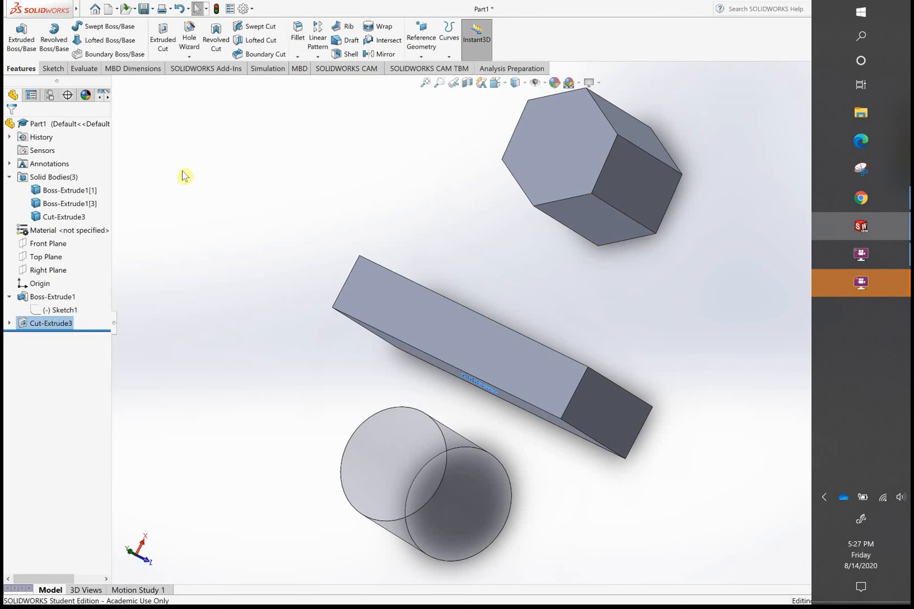
- Undo the Up To Body cut and start an Extruded Cut of the circle with the Offset From Surface end condition
key(ctrl+z)
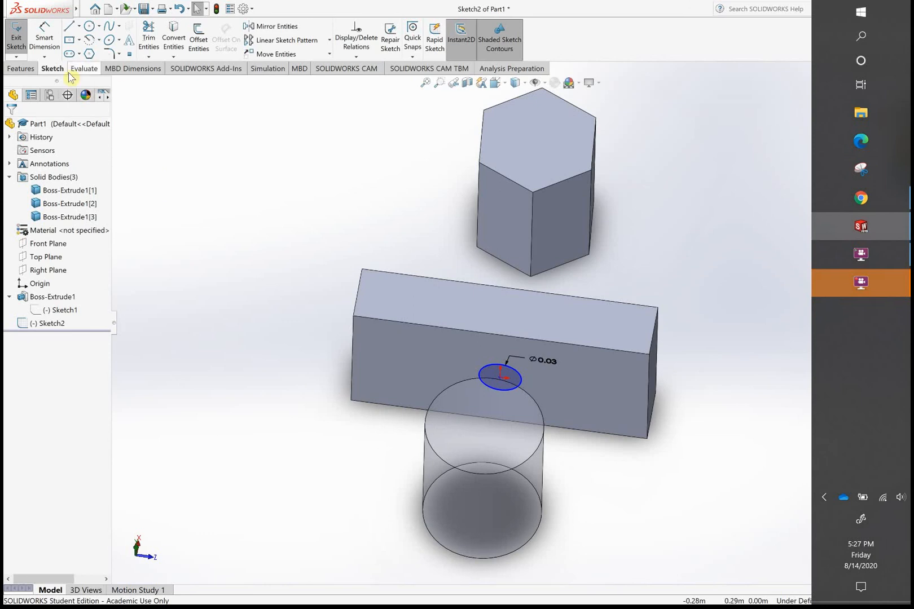
click(23, 69)
click(166, 40)
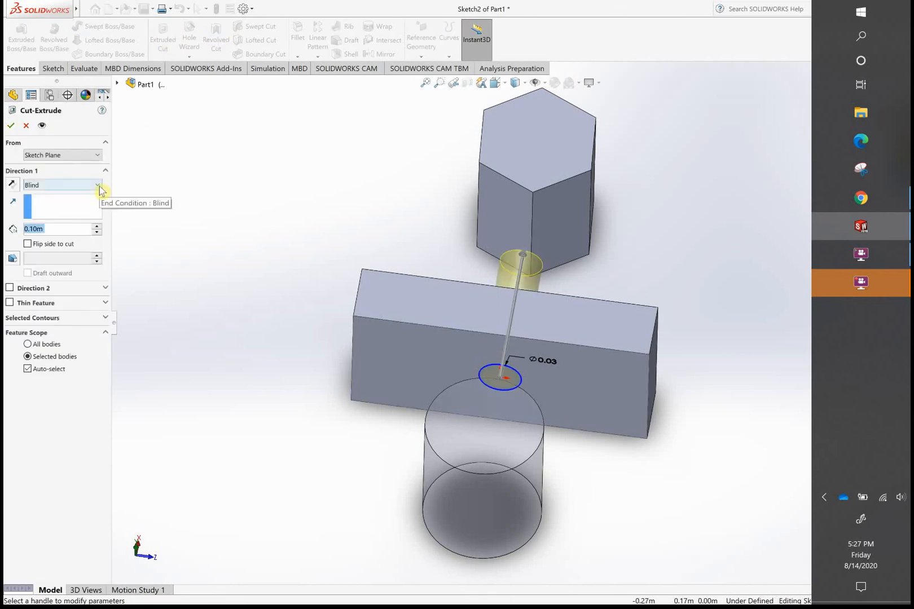
click(99, 186)
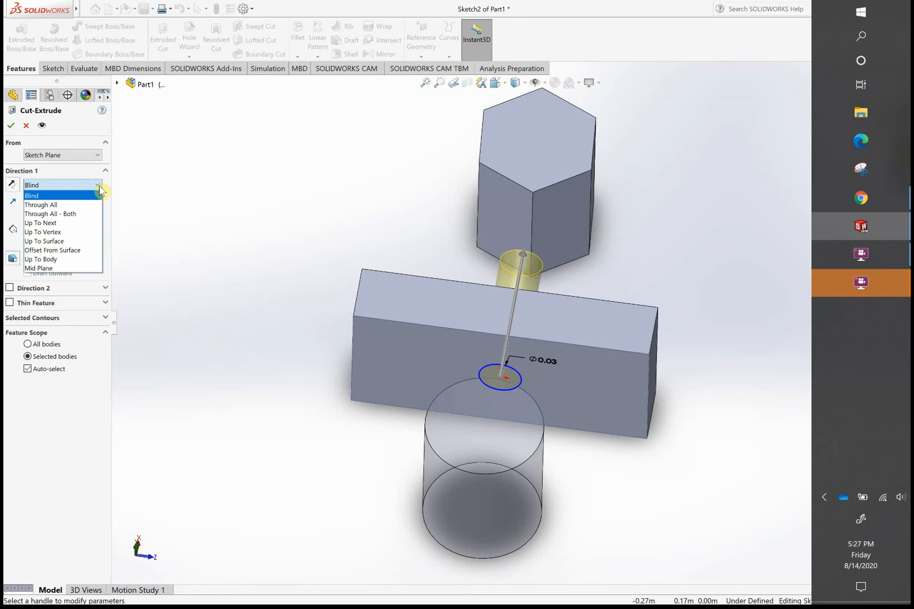
click(67, 250)
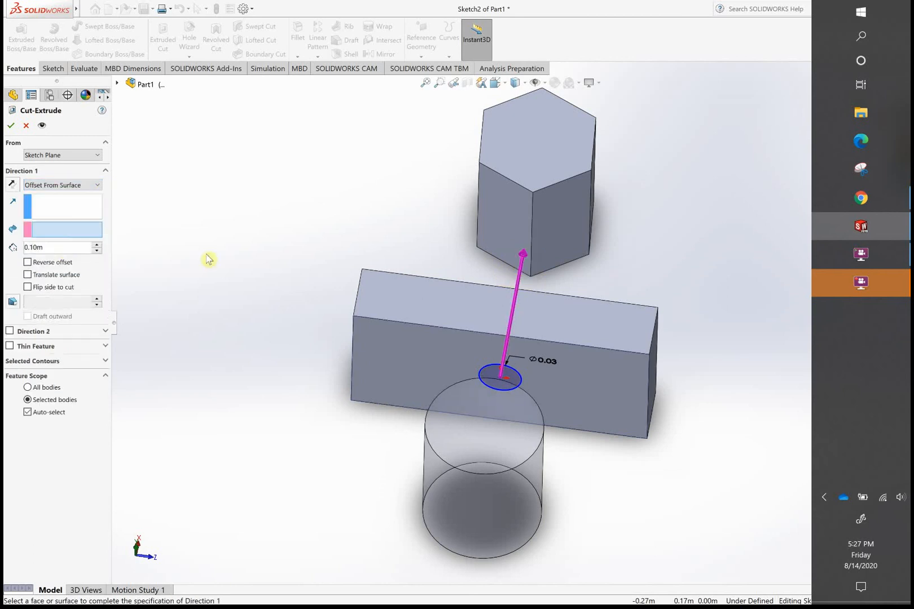
- Try to apply the cut using the cylinder's flat end face as the reference, with a 0.01 m offset and Reverse offset enabled
click(490, 397)
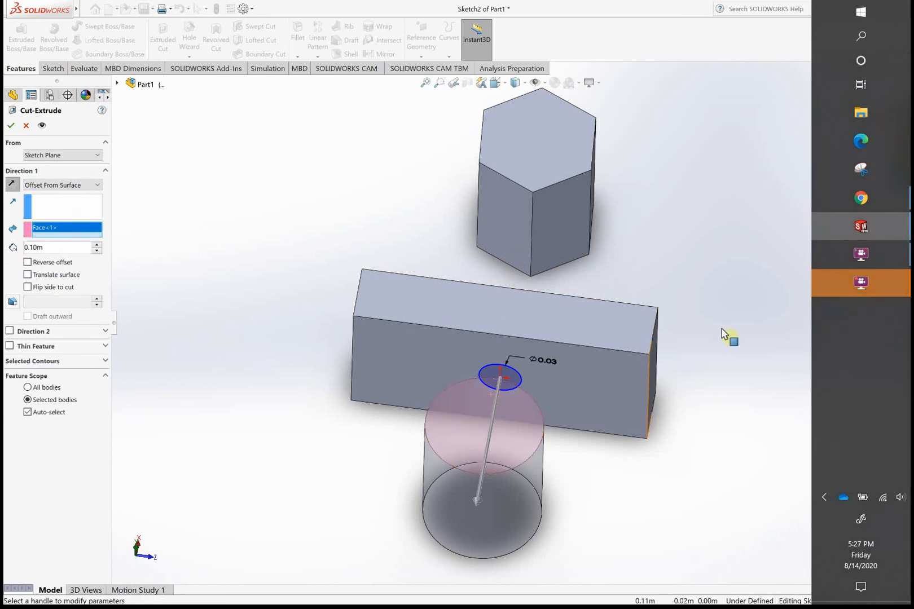
click(30, 246)
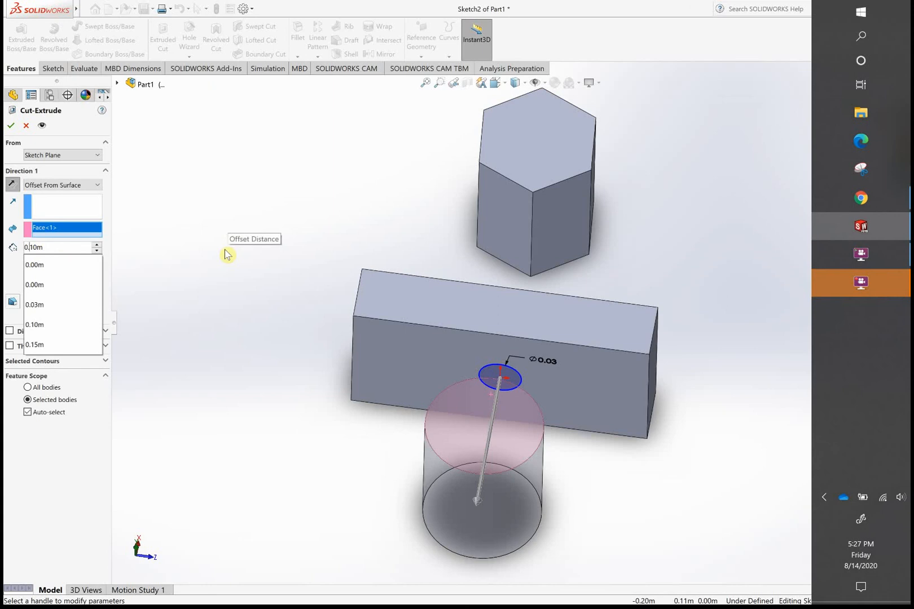
text(0)
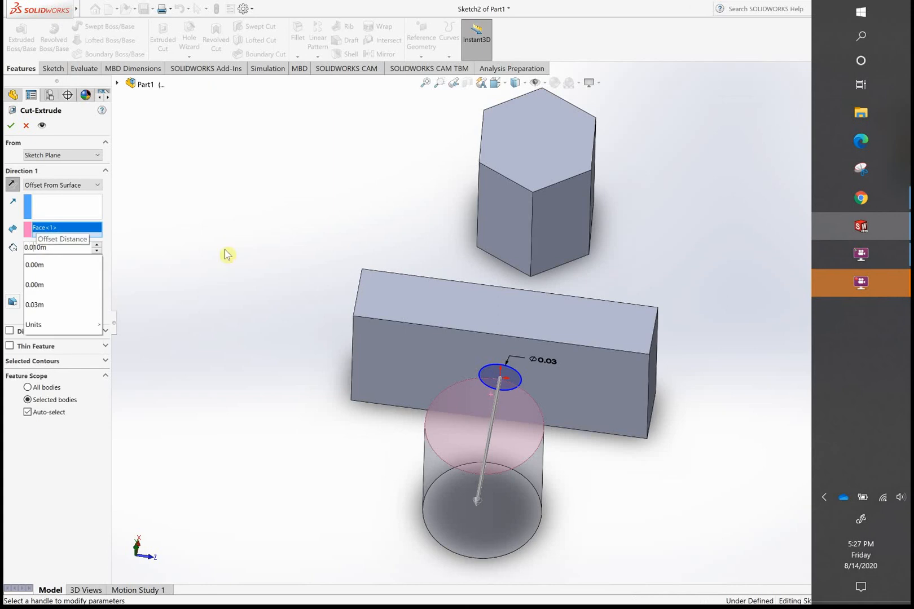
key(Return)
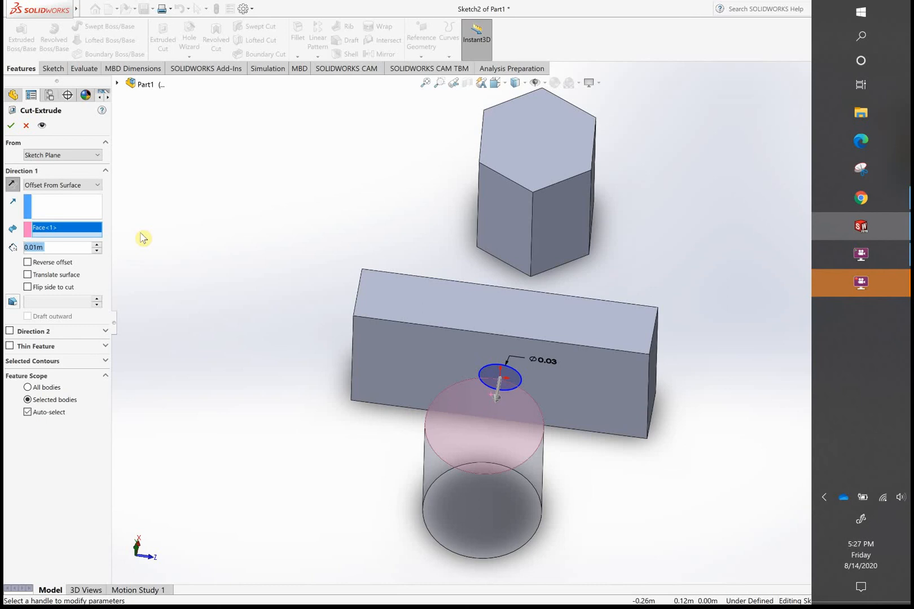
click(26, 263)
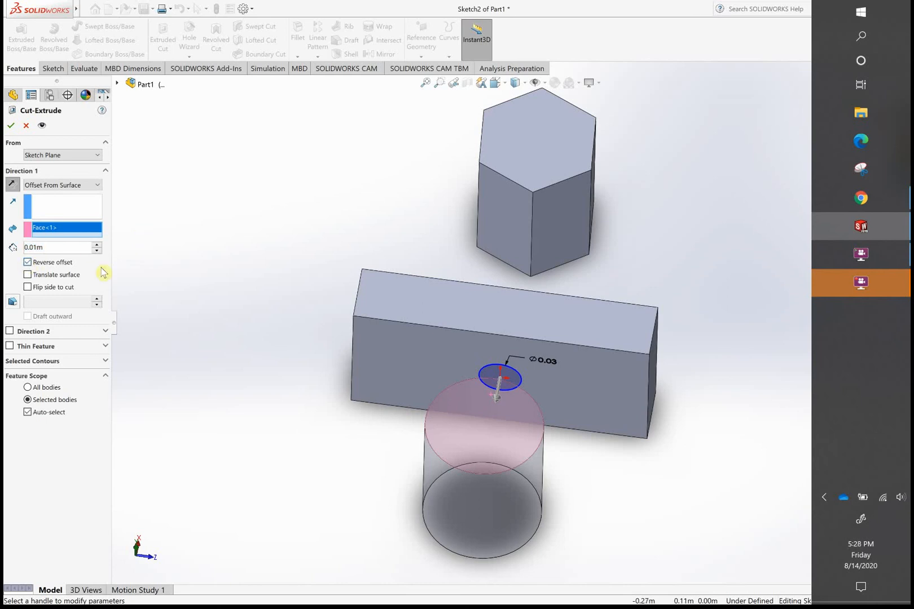
click(13, 127)
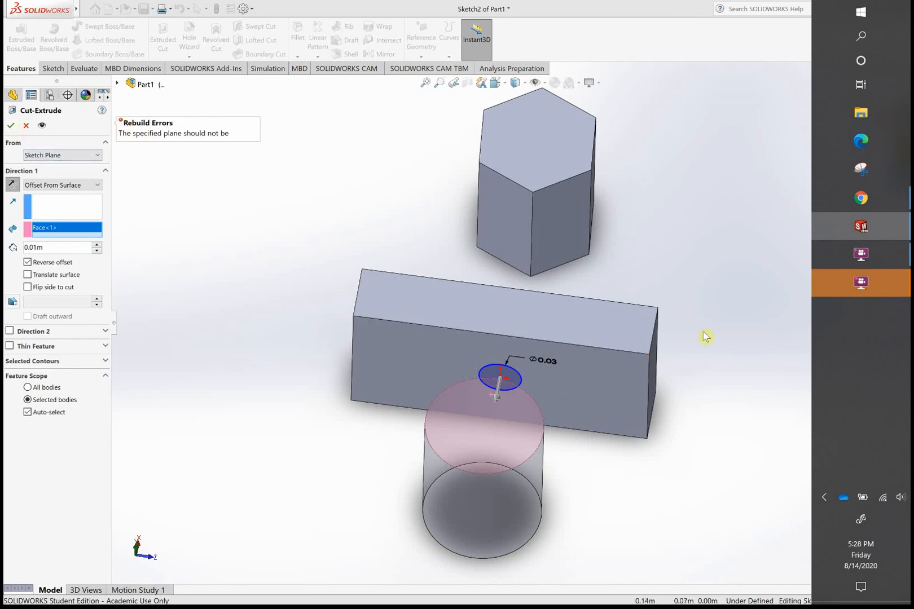
- Retry the cut with Reverse offset disabled, and again with Direction 1 flipped toward the hexagonal prism and Reverse offset enabled
middle_drag(650, 316, 632, 316)
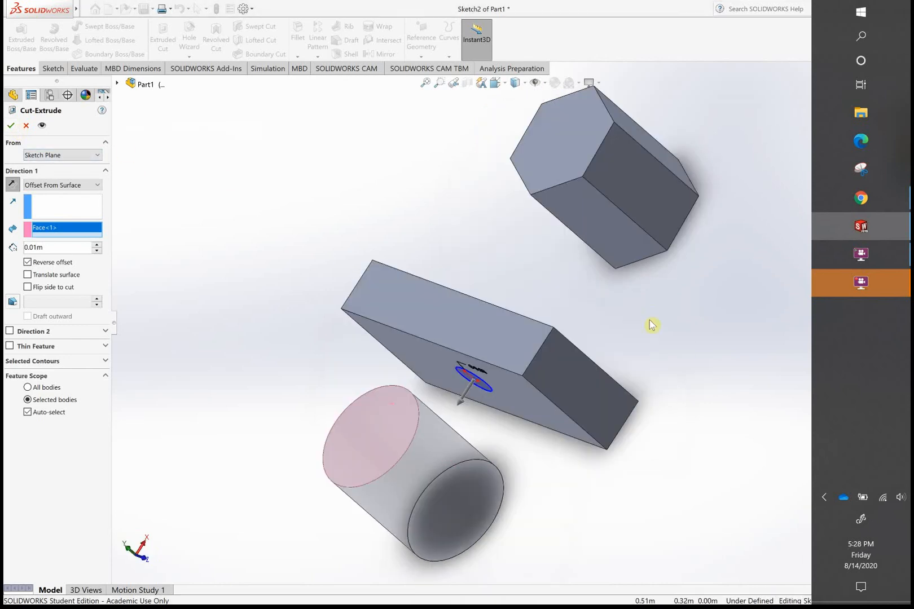
middle_drag(607, 362, 623, 392)
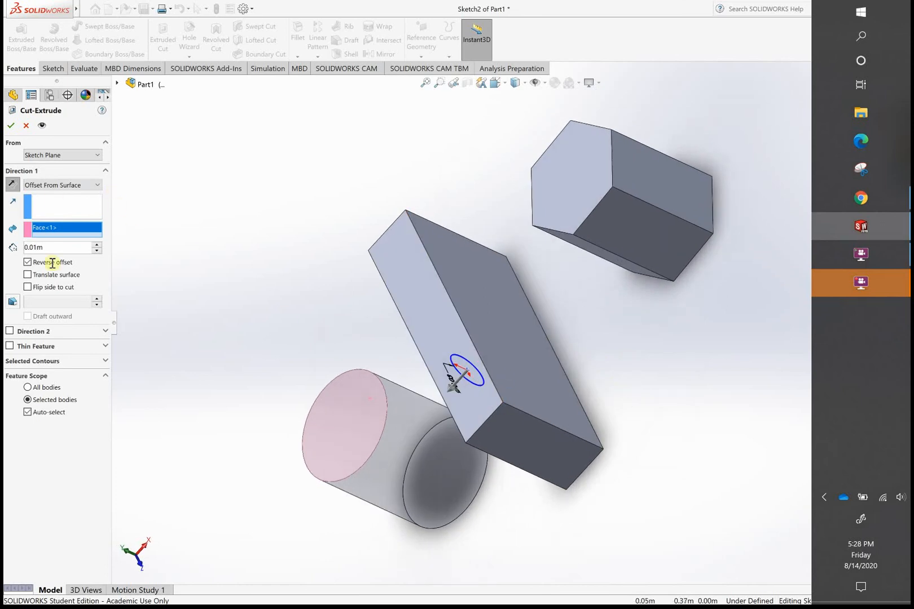
click(27, 262)
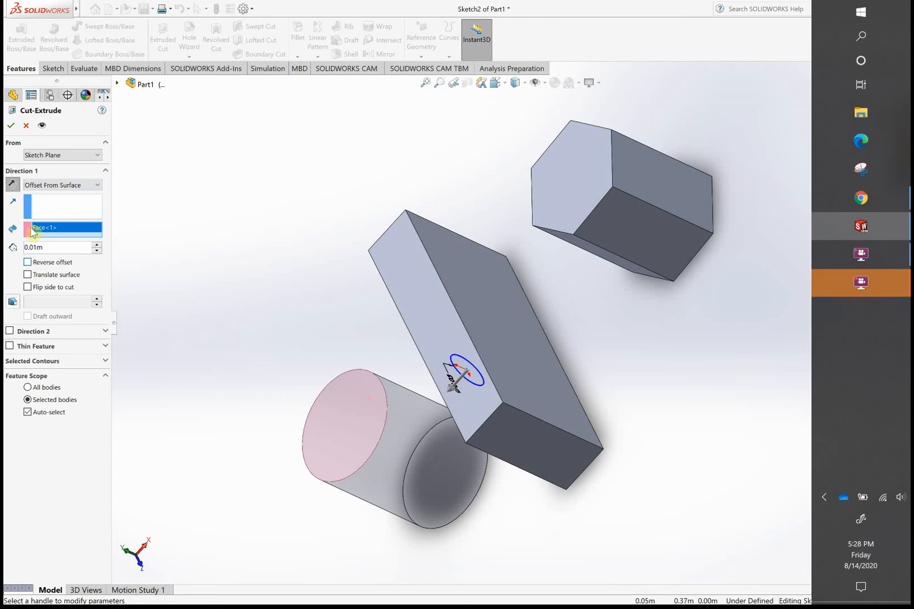
click(12, 127)
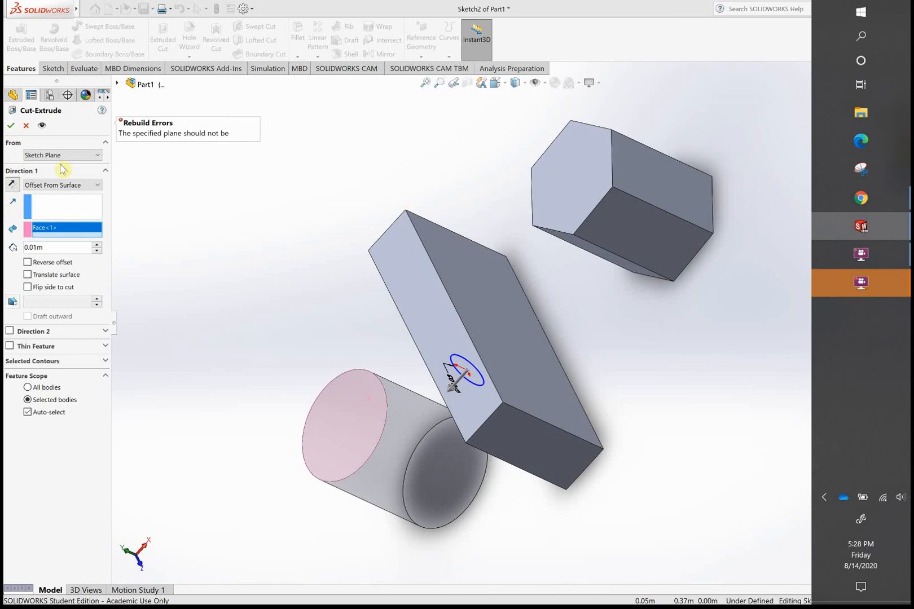
click(12, 185)
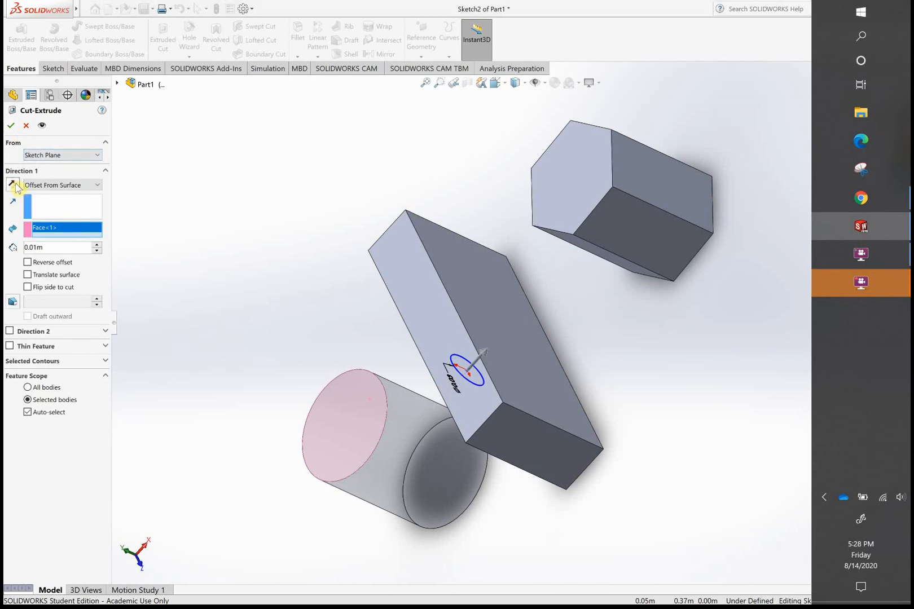
click(28, 262)
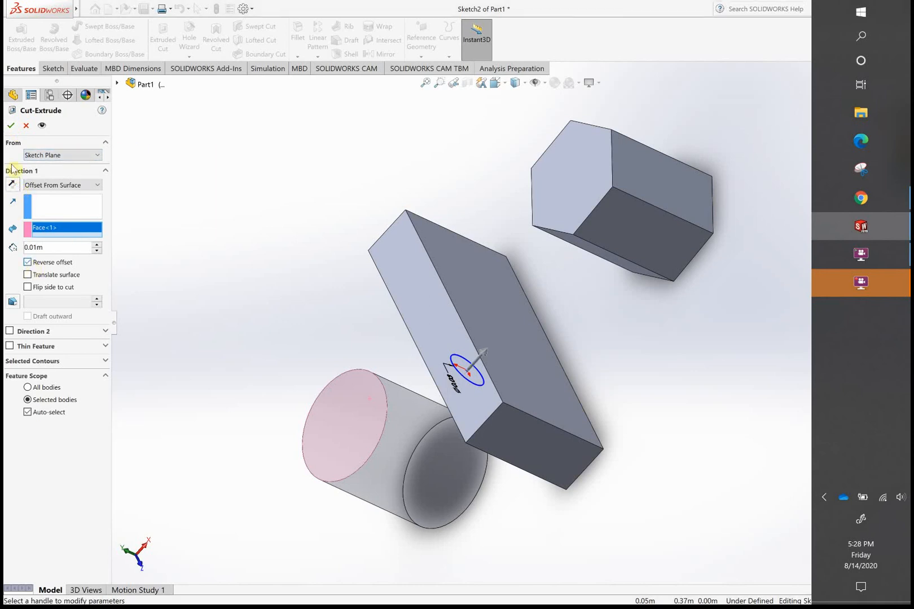
click(11, 127)
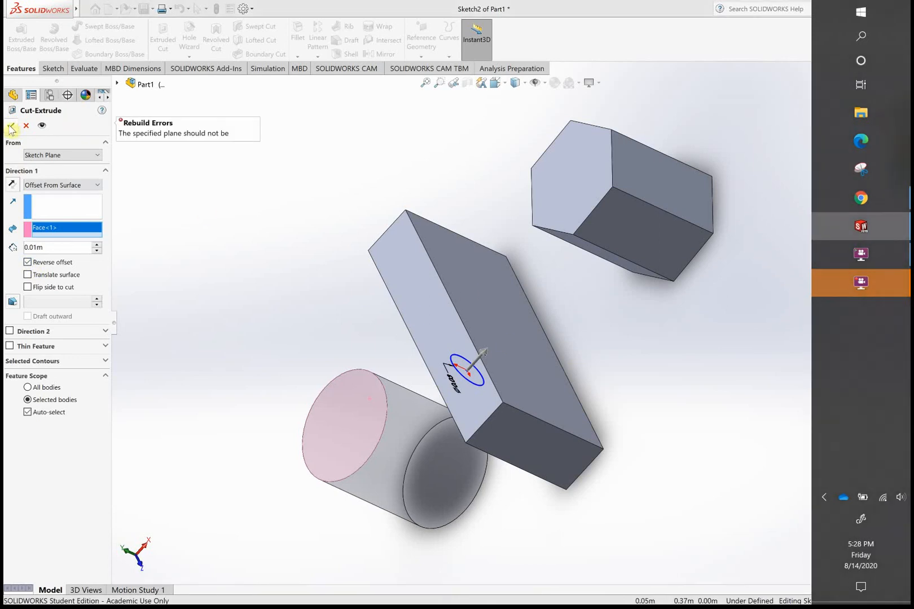
- Preview the cut with the Through All end condition in Direction 1
click(96, 155)
click(97, 156)
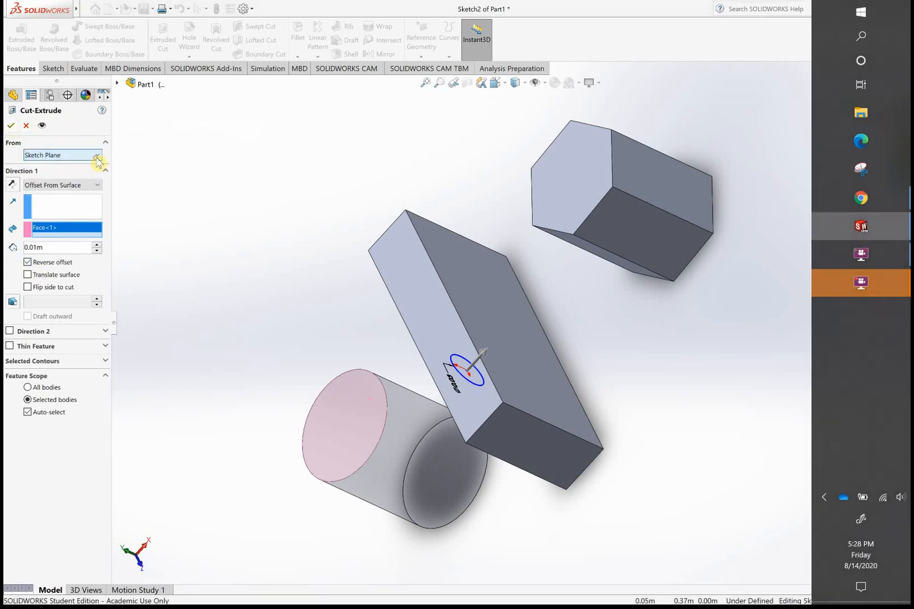
click(97, 185)
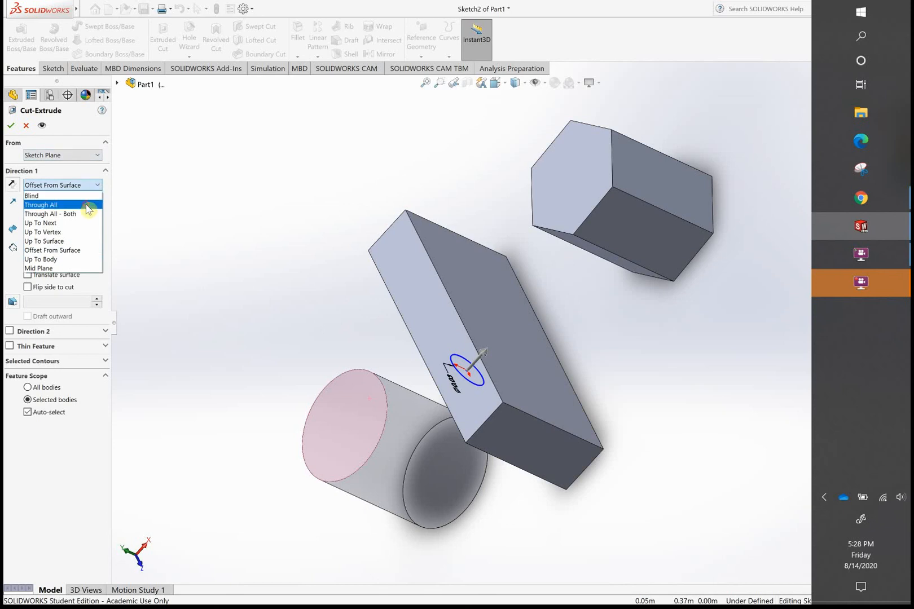
click(88, 205)
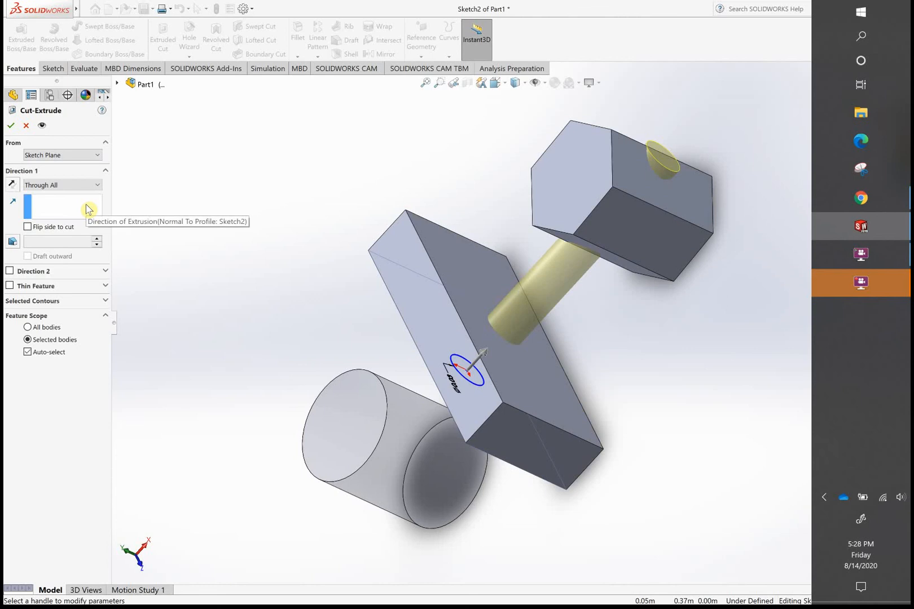
- Cut toward the cylinder with Offset From Surface, using the cylinder's curved side face as the reference
click(97, 185)
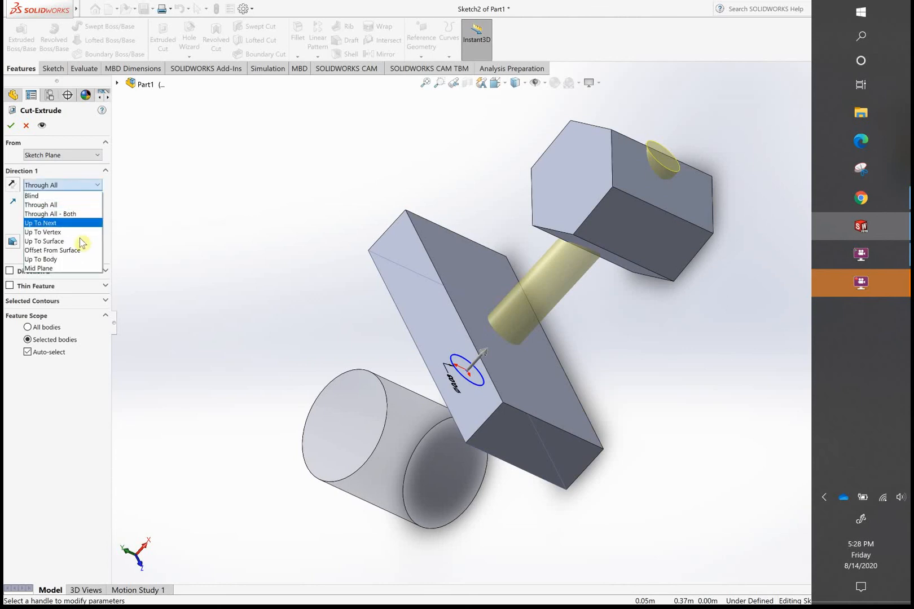
click(77, 249)
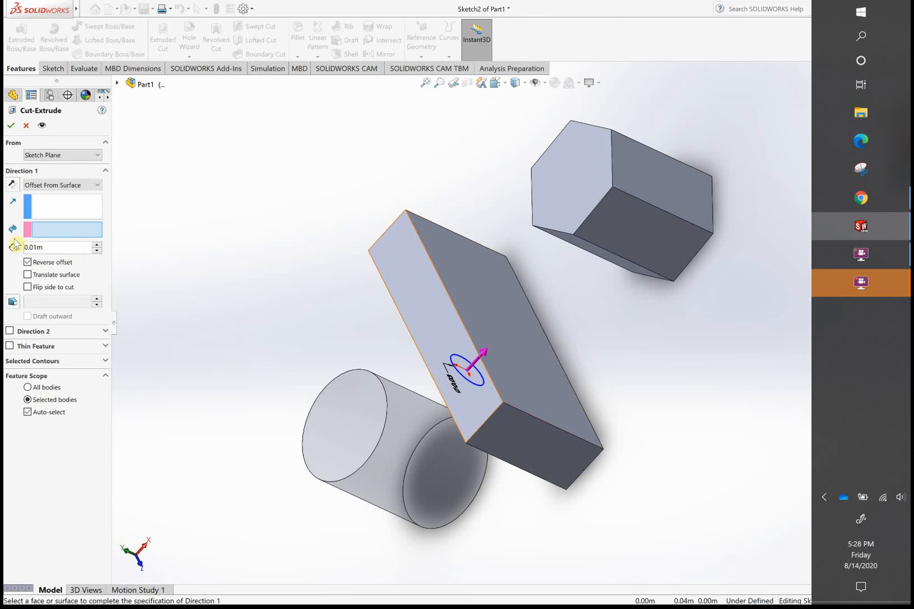
click(12, 186)
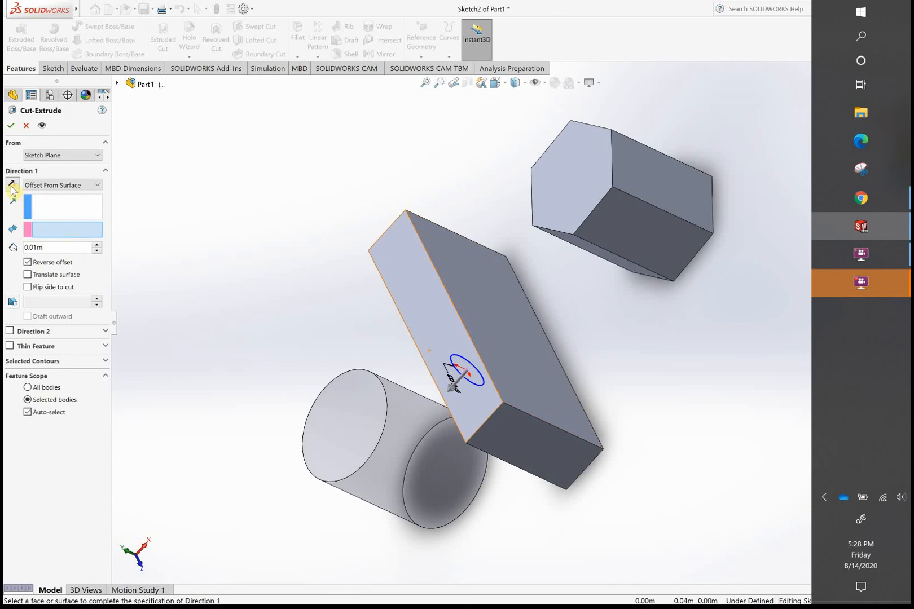
click(387, 435)
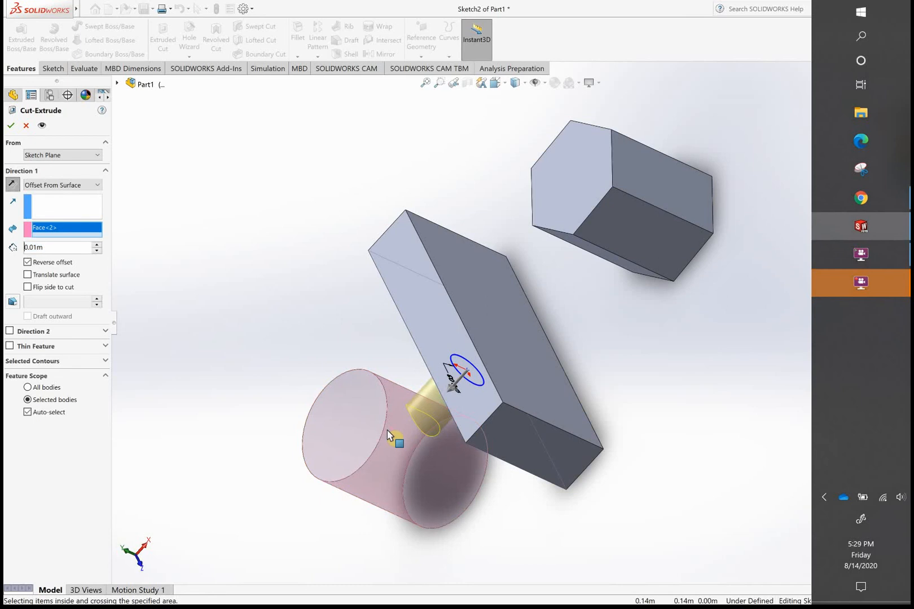
click(11, 125)
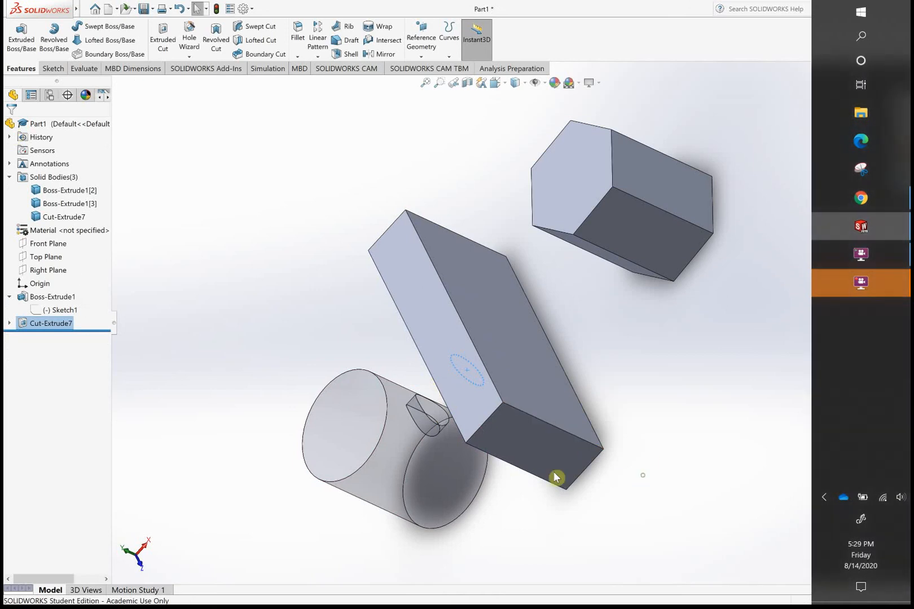
- Inspect the offset cut in the cylinder from several angles and up close
middle_drag(555, 480, 453, 454)
middle_drag(701, 329, 618, 587)
middle_drag(711, 505, 744, 446)
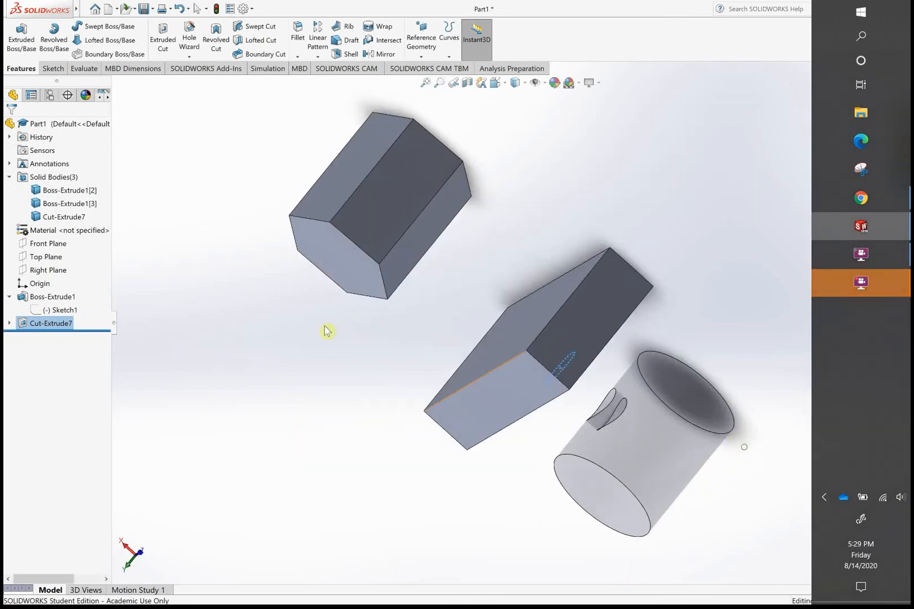
middle_drag(263, 261, 383, 457)
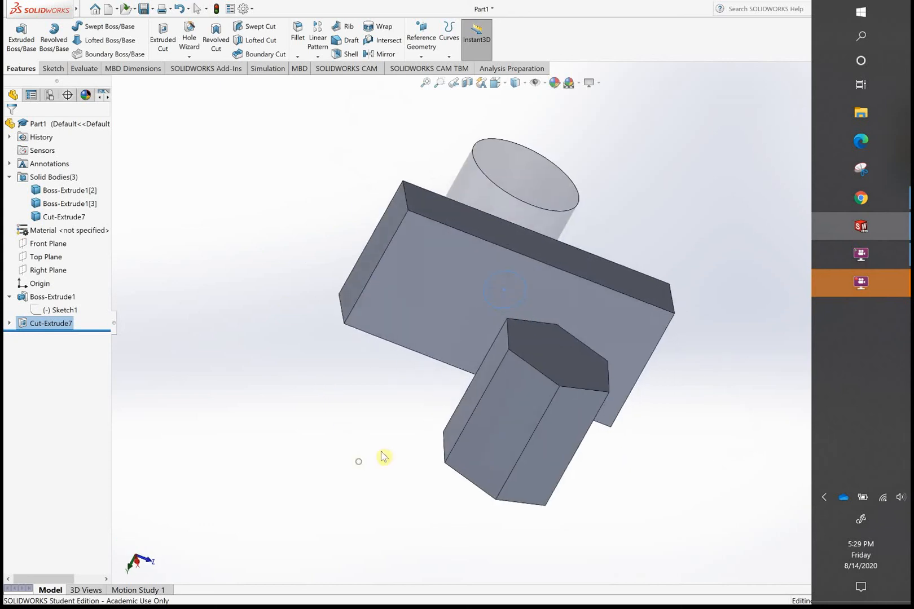
middle_drag(465, 251, 446, 267)
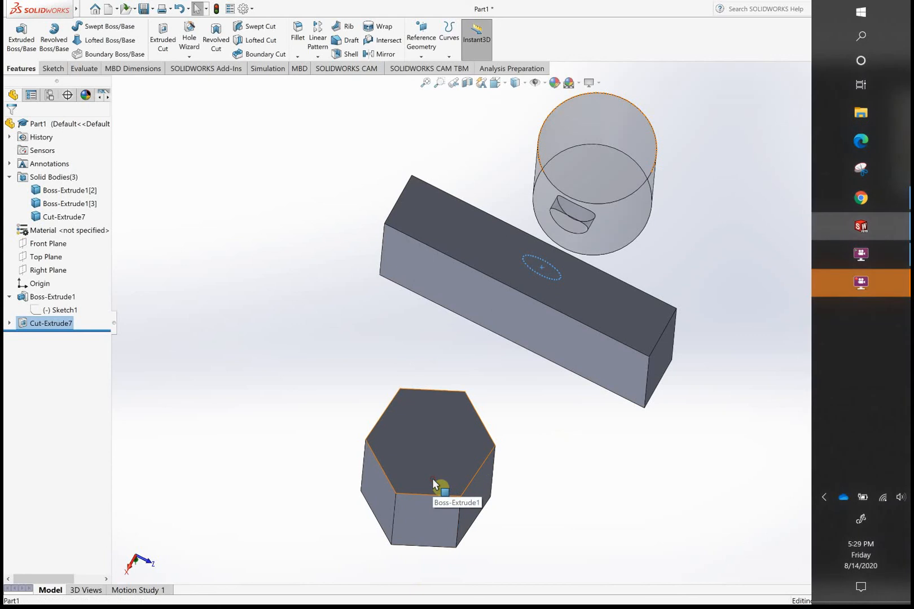
click(433, 481)
click(601, 457)
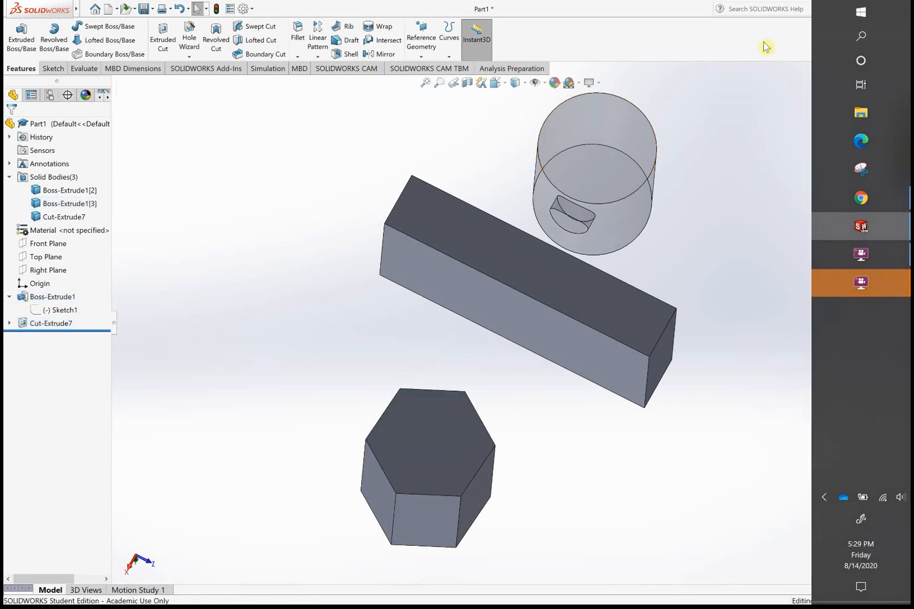
scroll(690, 208, up, 2)
scroll(690, 208, down, 3)
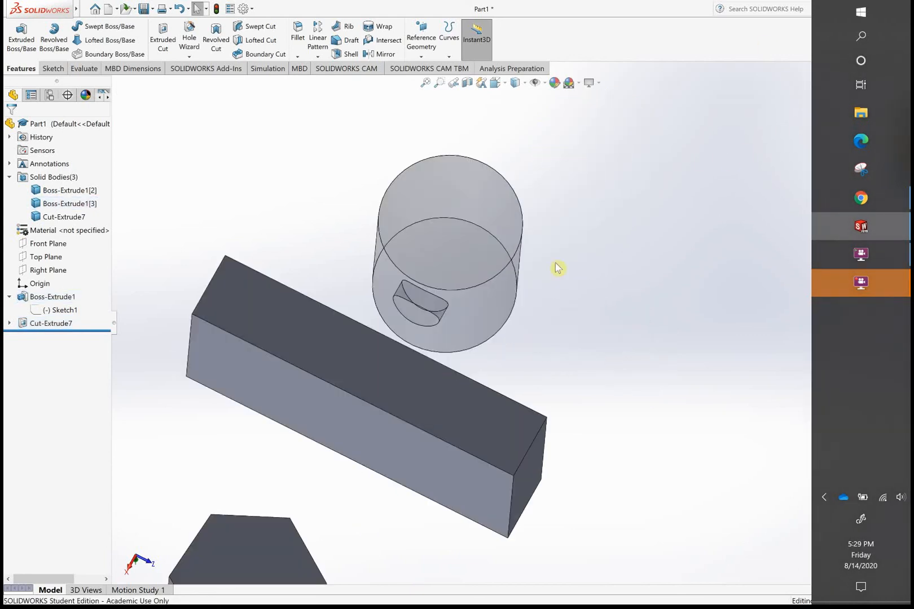
scroll(558, 268, down, 2)
middle_drag(517, 287, 519, 247)
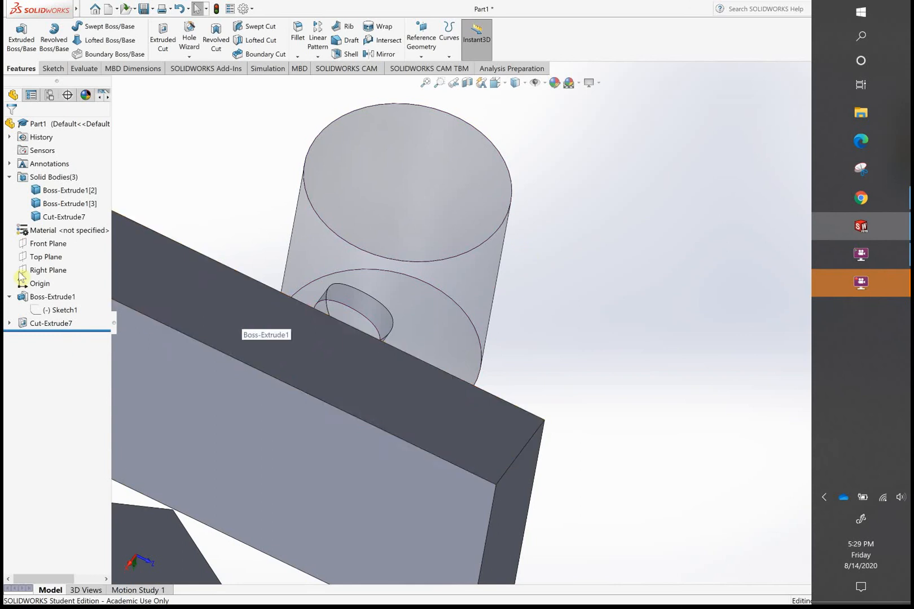
- Hide the hexagonal prism and the rectangular block so that only the cut cylinder is shown
click(259, 359)
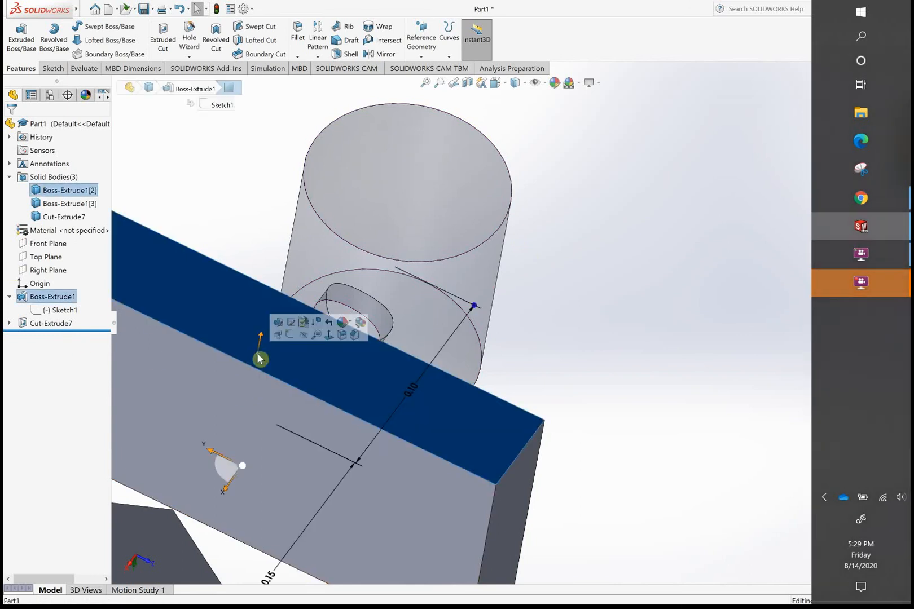
click(79, 208)
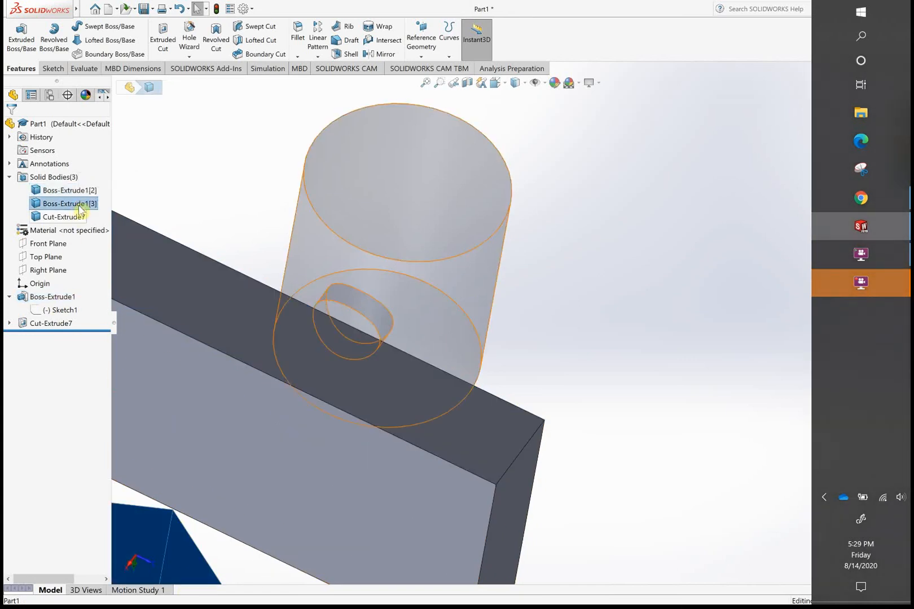
right_click(80, 209)
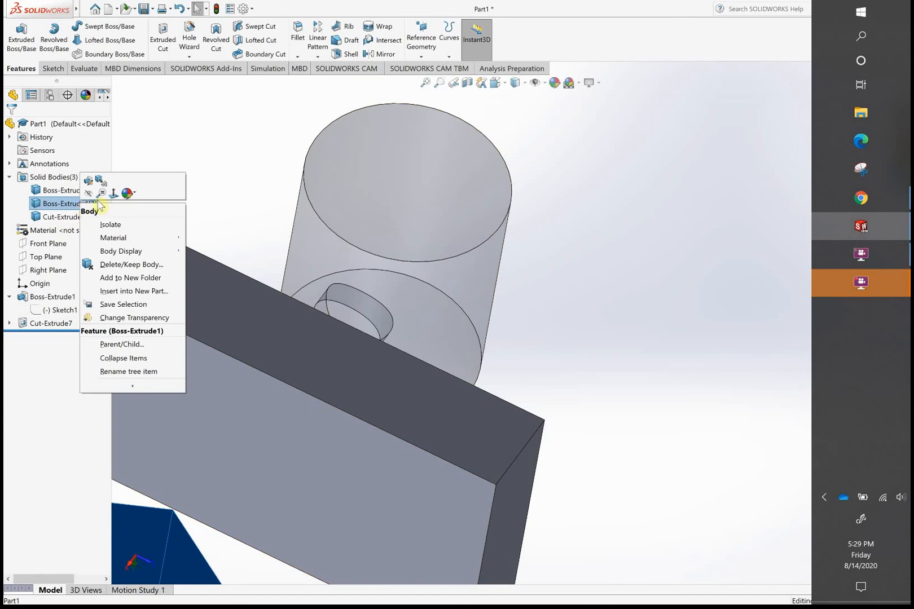
click(85, 196)
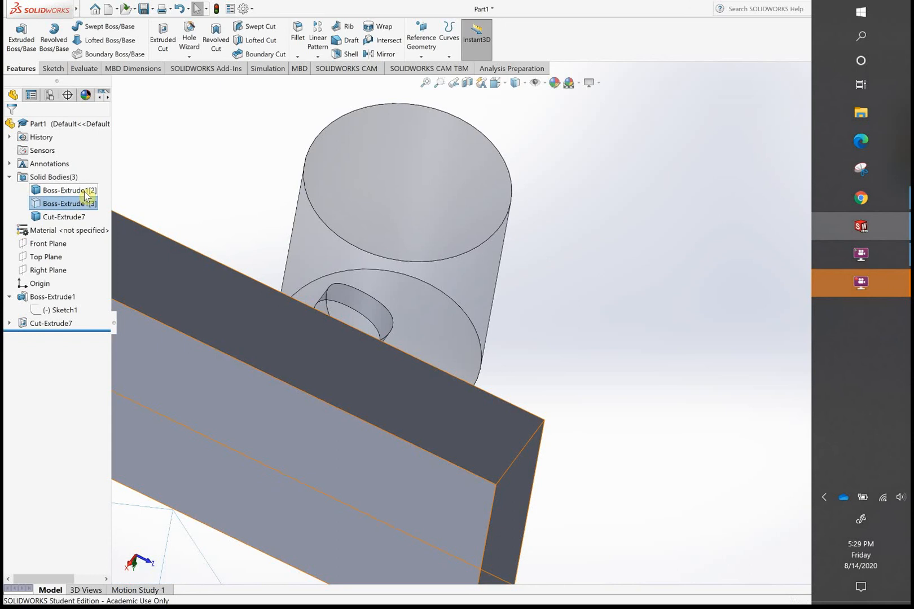
click(86, 196)
right_click(86, 196)
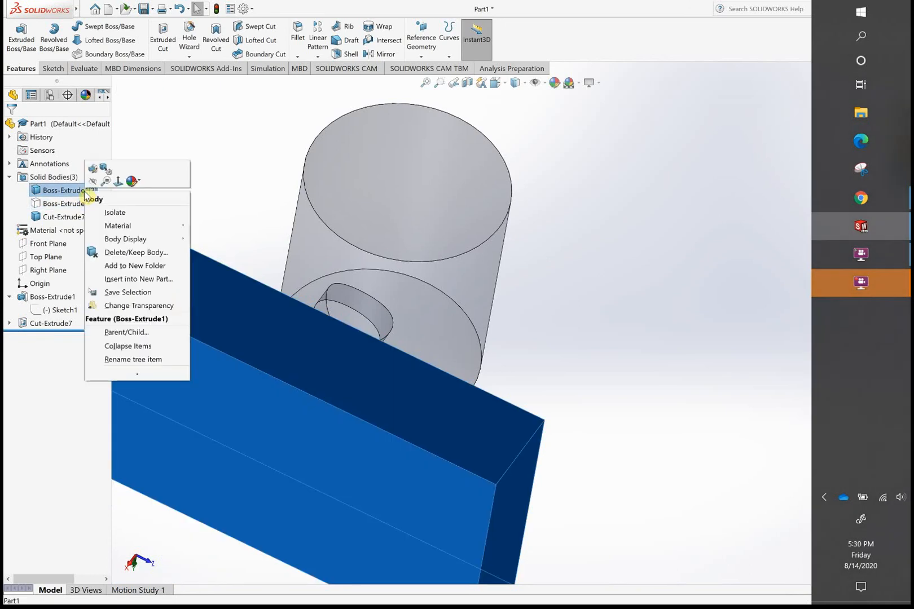
click(93, 182)
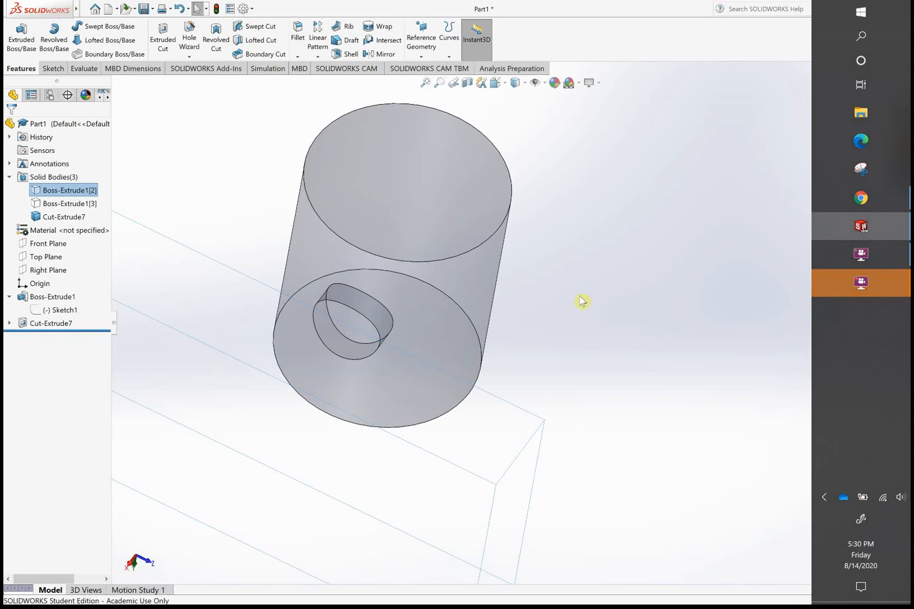
click(625, 279)
- Examine the offset cut's curved bottom in the cylinder from the side and up close, comparing it with the outer surface
scroll(626, 279, down, 2)
scroll(625, 279, up, 4)
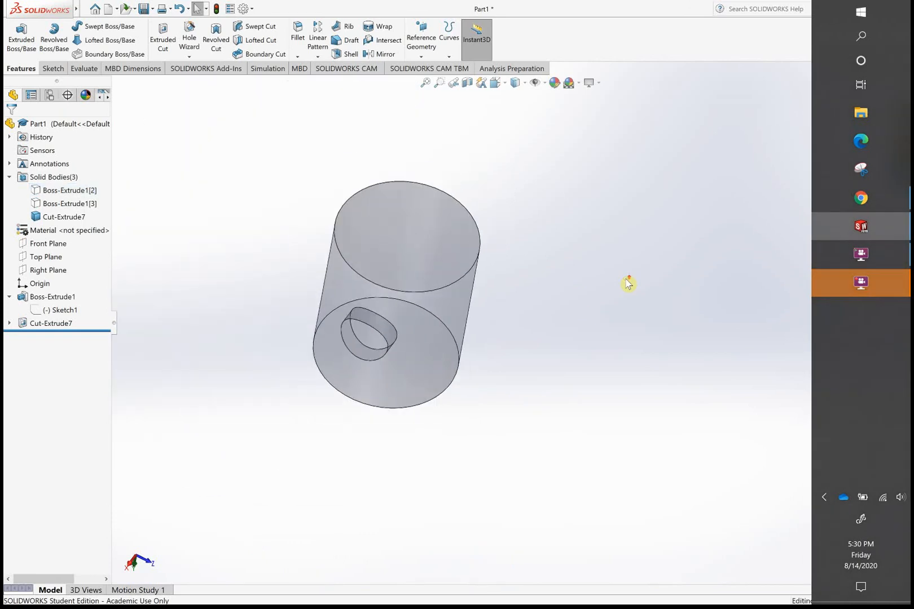
middle_drag(499, 326, 387, 289)
scroll(495, 348, up, 3)
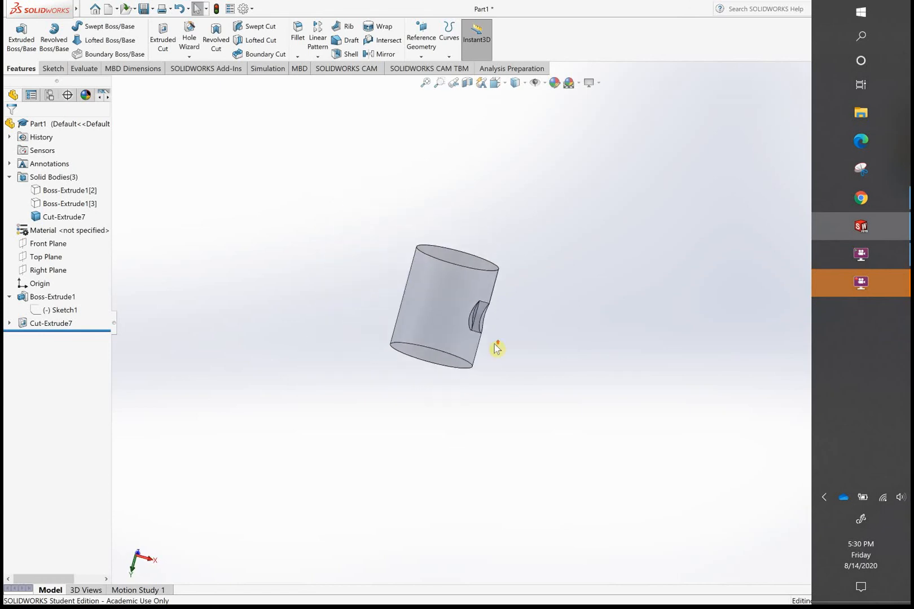
scroll(496, 348, down, 6)
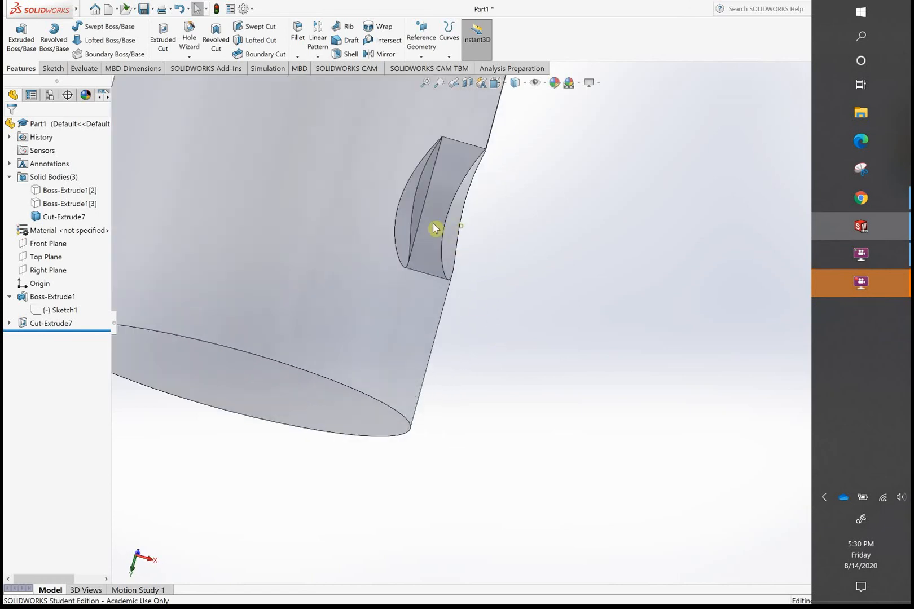
scroll(431, 229, down, 2)
middle_drag(412, 228, 471, 183)
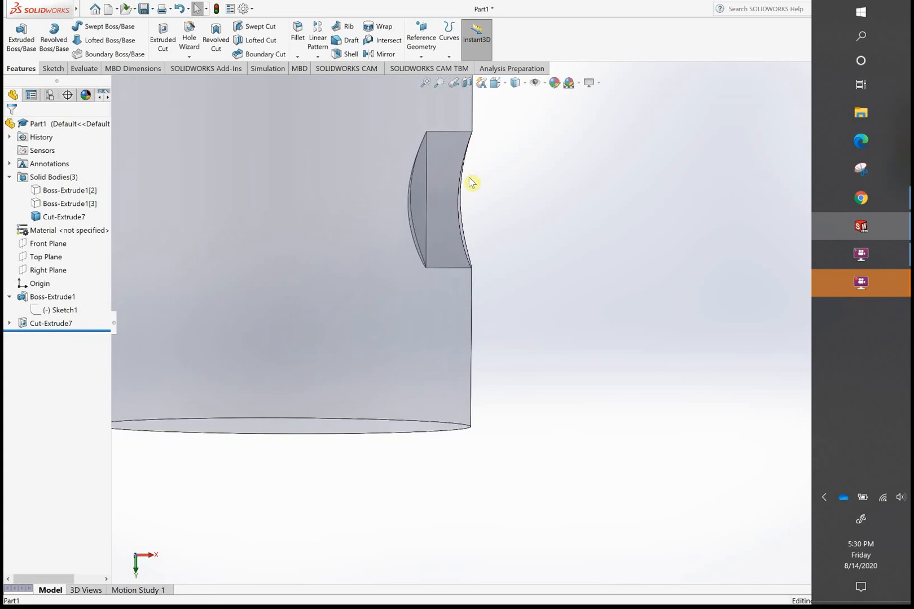
key(f)
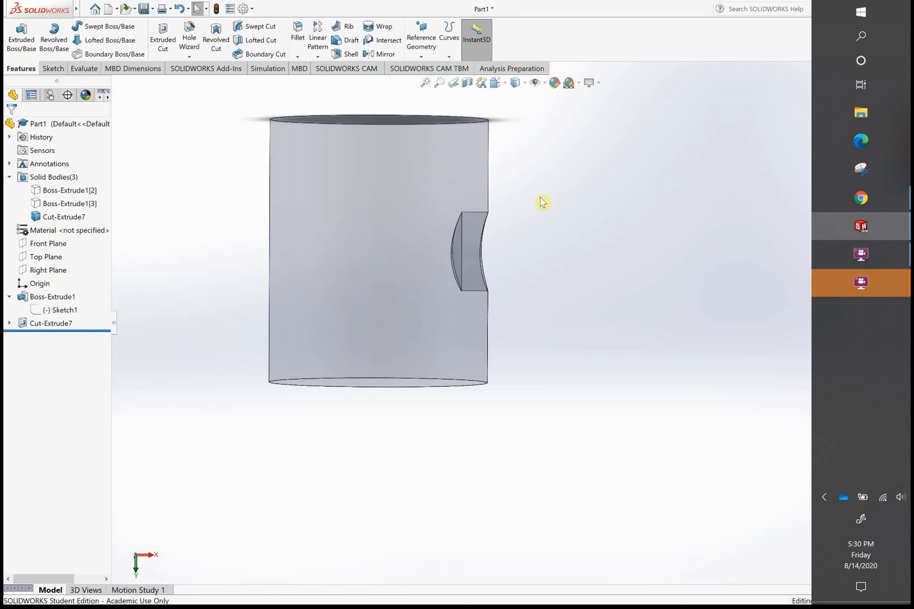
scroll(564, 299, up, 3)
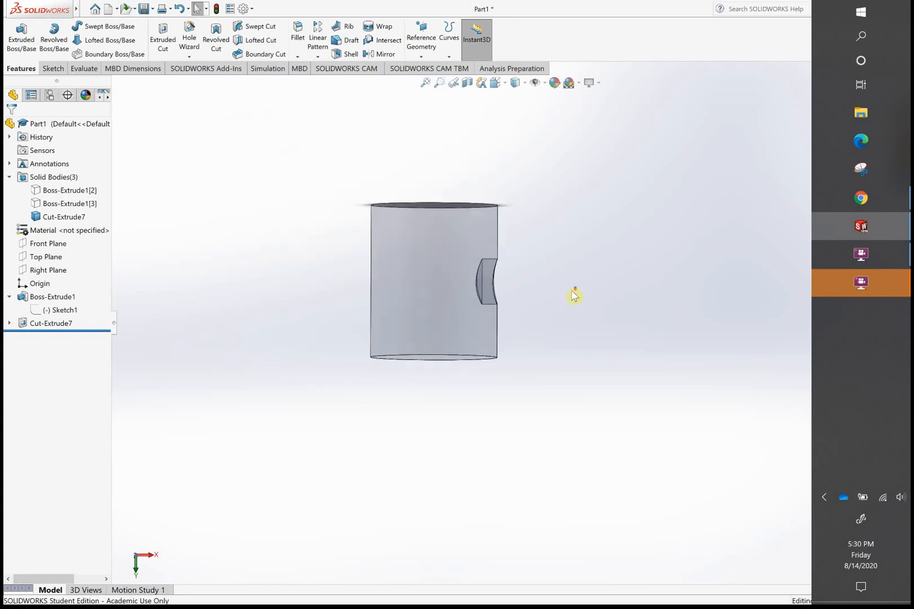
scroll(528, 287, down, 2)
mouse_move(505, 280)
middle_down()
mouse_move(398, 293)
mouse_move(495, 271)
mouse_move(523, 274)
mouse_move(521, 285)
middle_up()
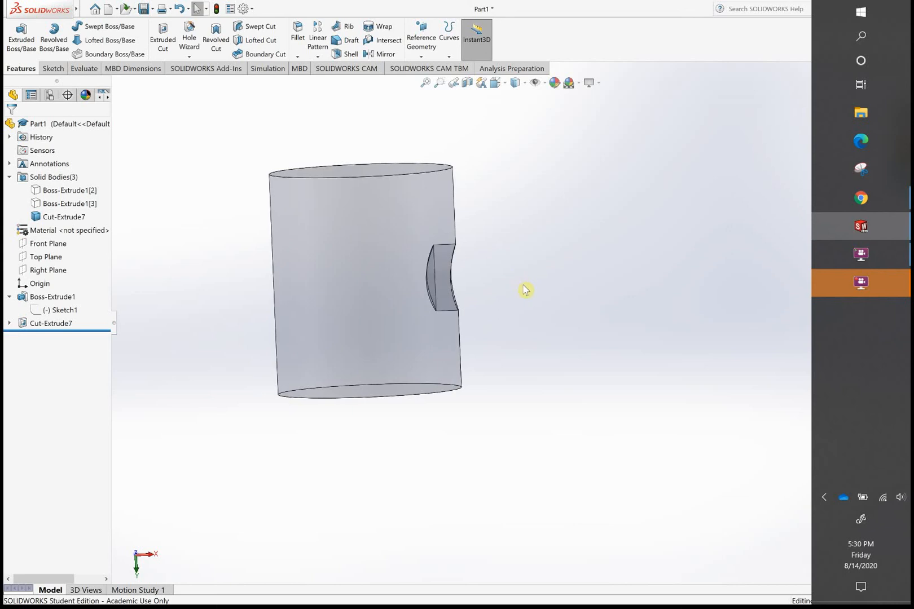
- Show the two hidden bodies again and undo the offset cut, returning to the circle sketch
key(ctrl+z)
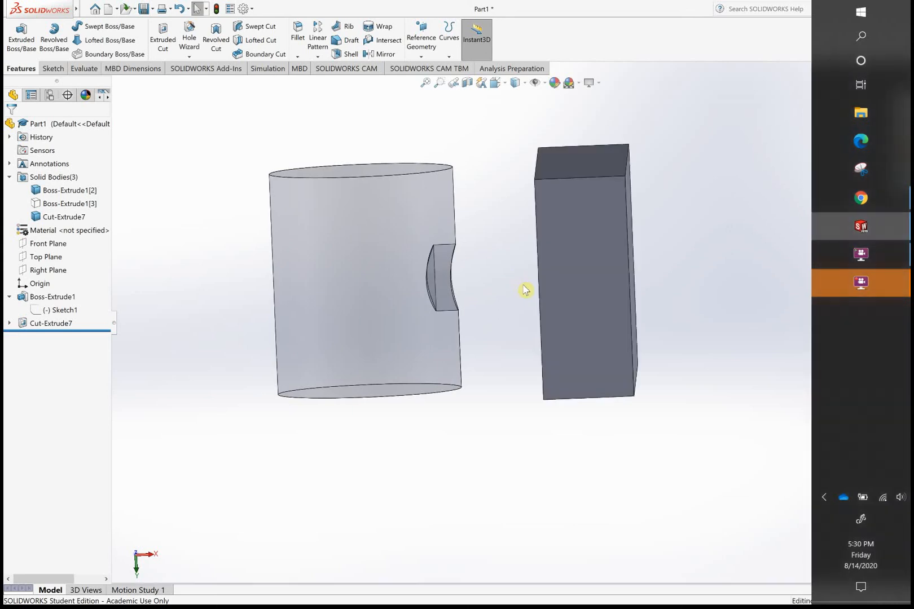
key(ctrl+z)
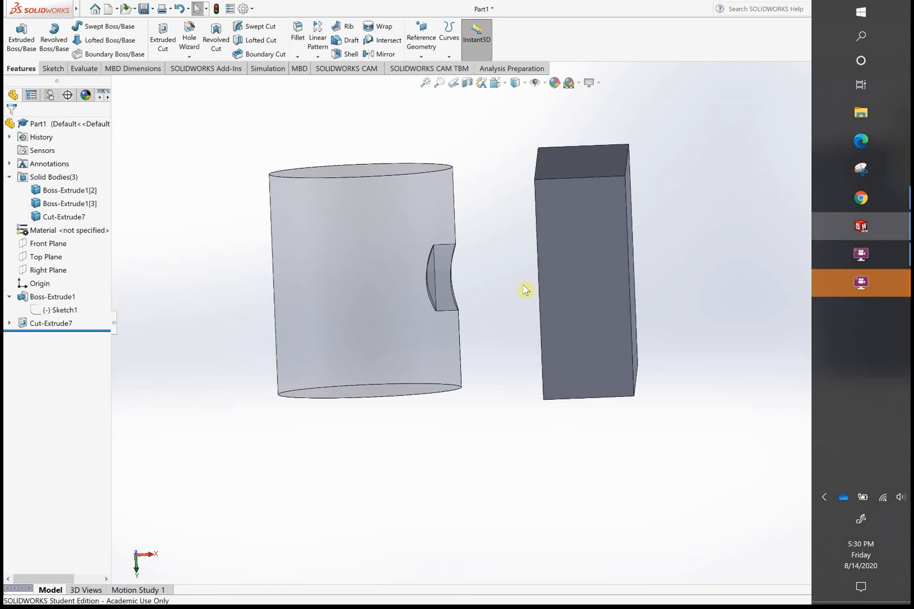
scroll(592, 291, down, 3)
scroll(595, 290, up, 8)
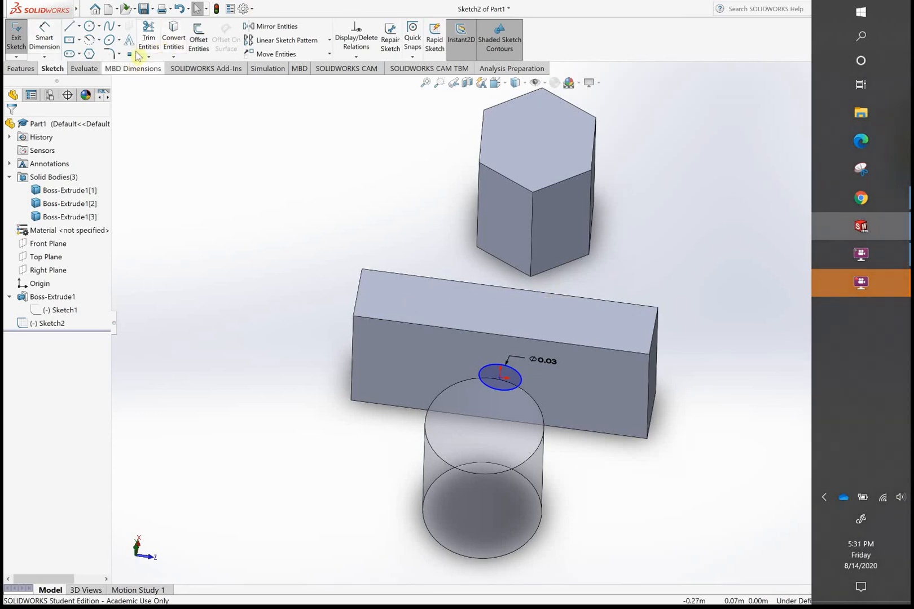
- Try an Extruded Cut with Offset From Surface flipped toward the cylinder, referencing its curved side face with Reverse offset off
click(32, 71)
click(170, 47)
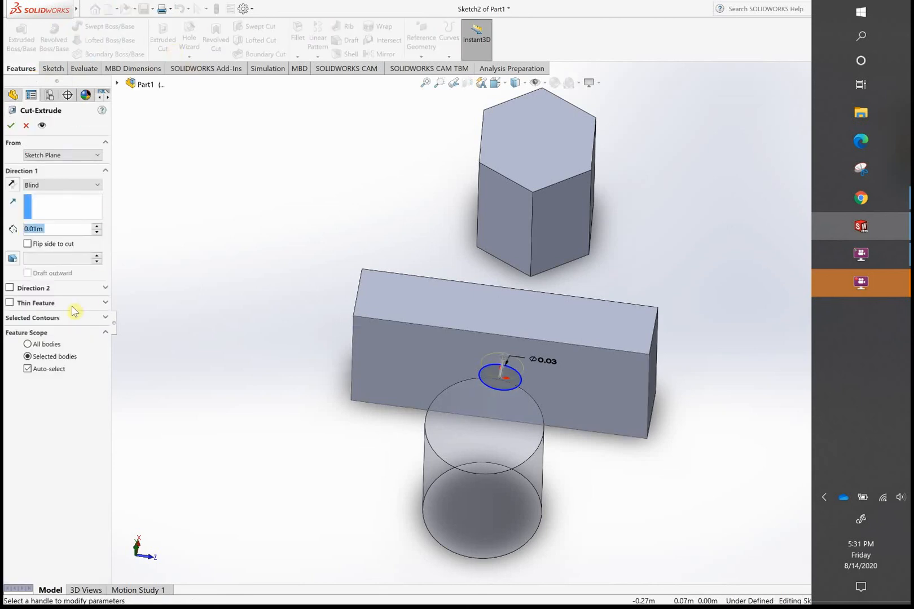
click(98, 186)
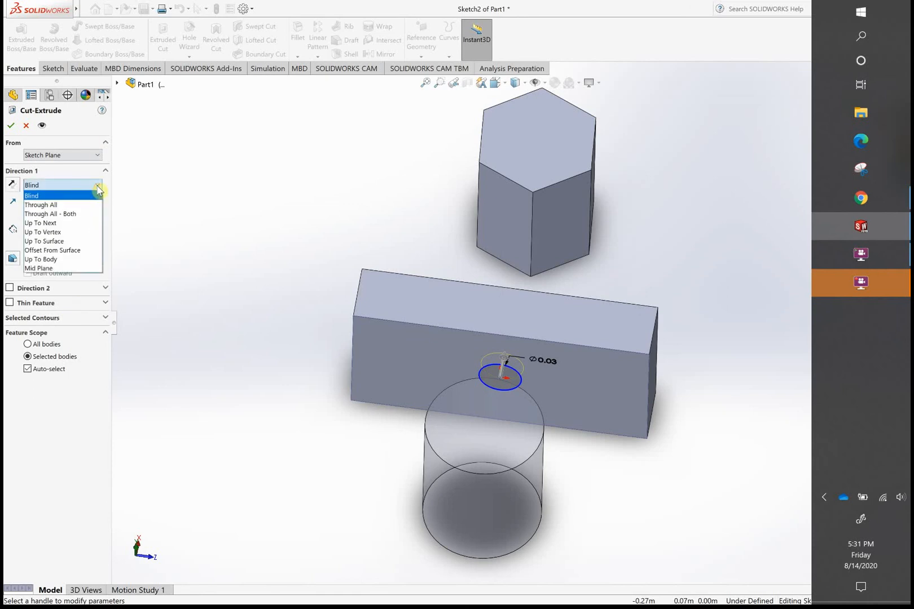
click(72, 250)
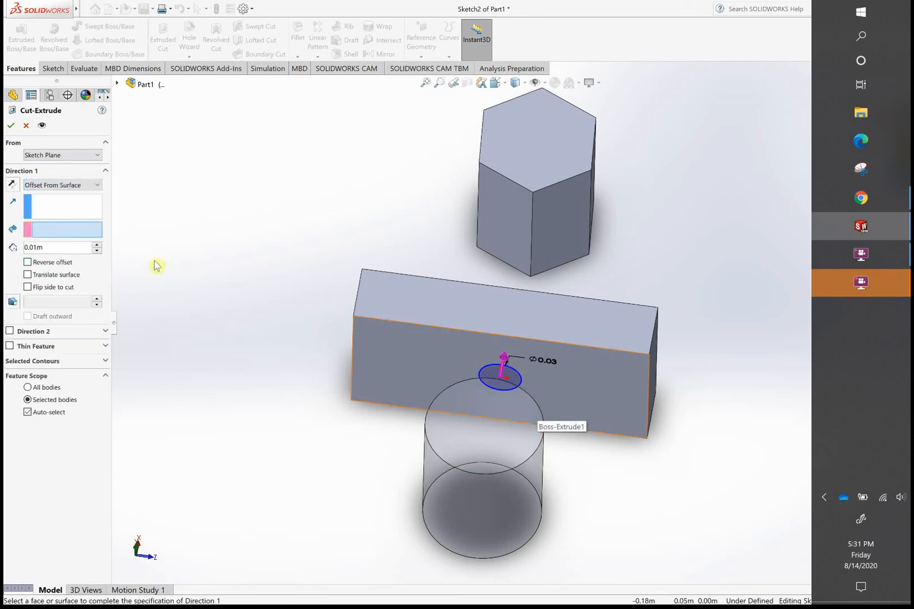
click(13, 186)
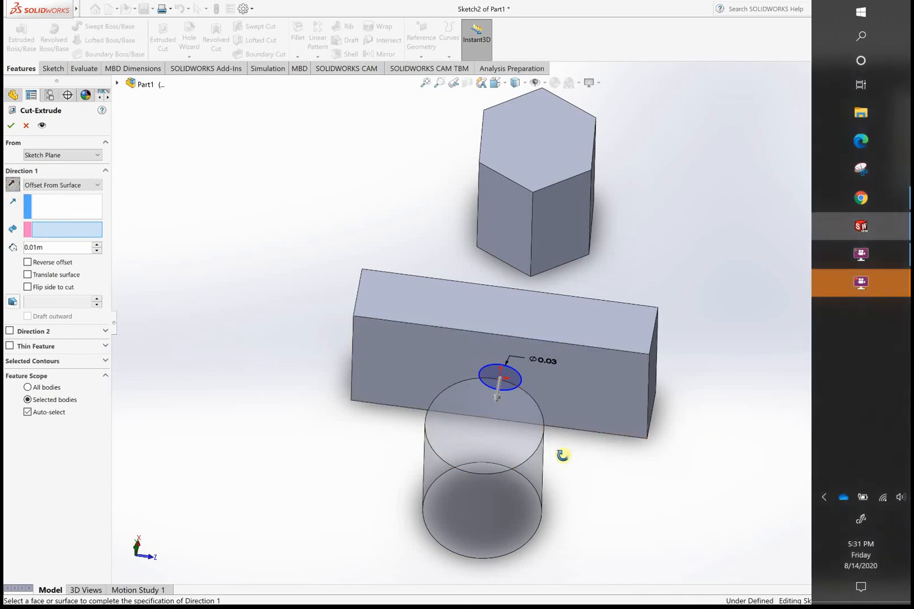
mouse_move(561, 453)
middle_down()
mouse_move(546, 459)
mouse_move(567, 457)
middle_up()
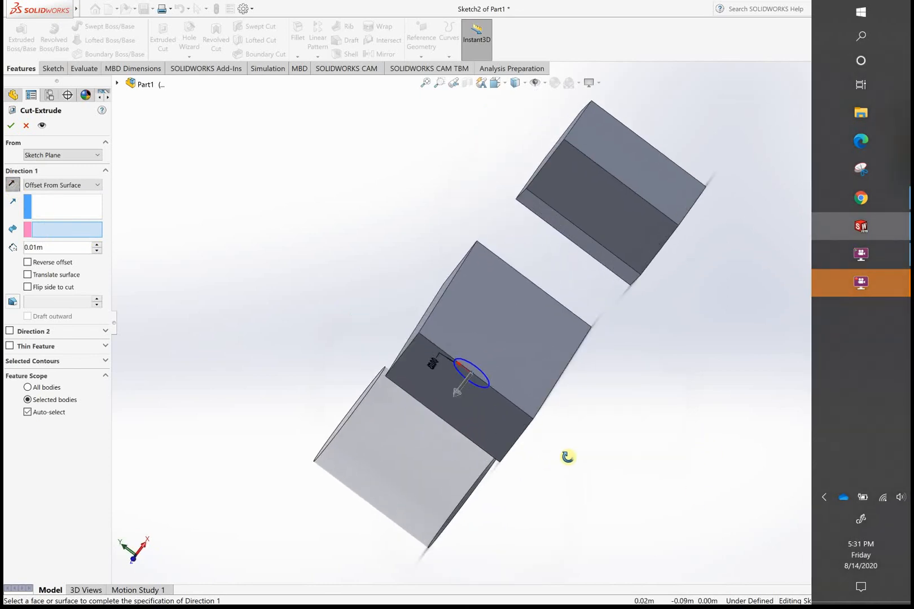
click(427, 450)
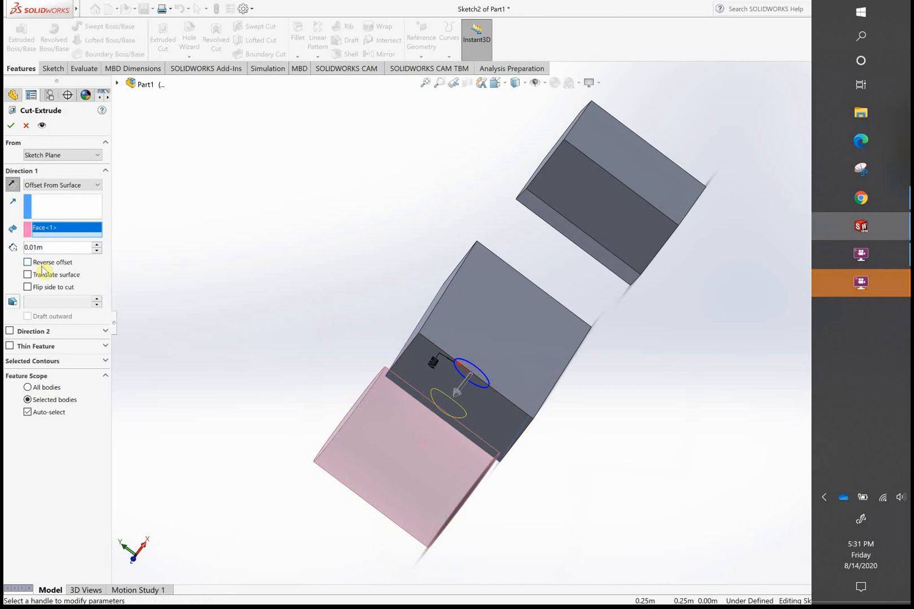
click(13, 126)
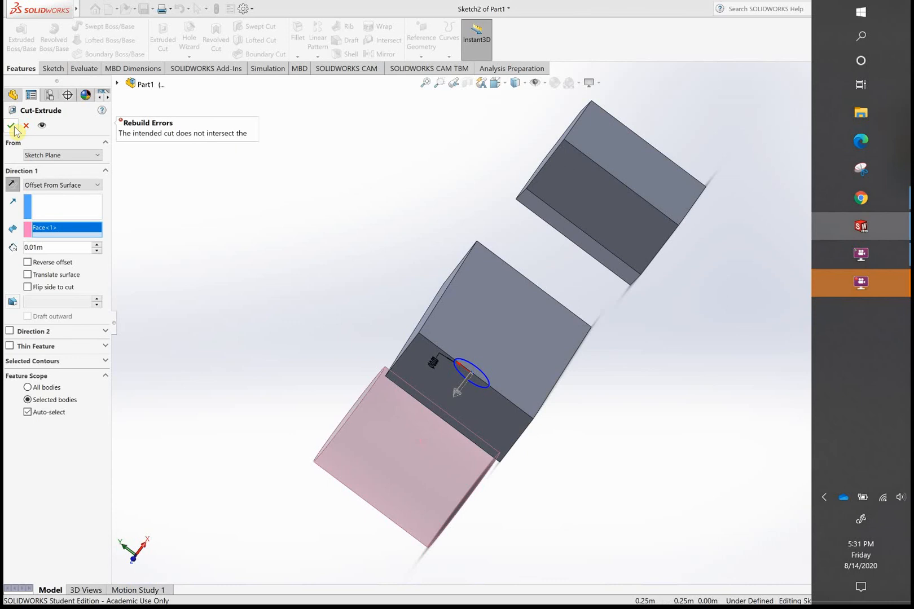
- Retry the cut toward the cylinder with the offset distance set to 0.10 m
scroll(451, 232, up, 1)
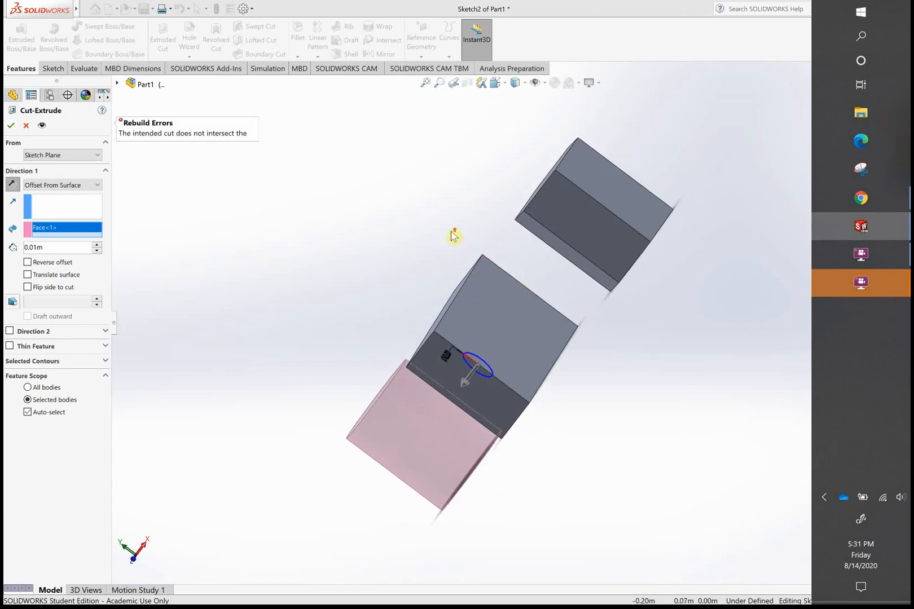
scroll(451, 232, down, 2)
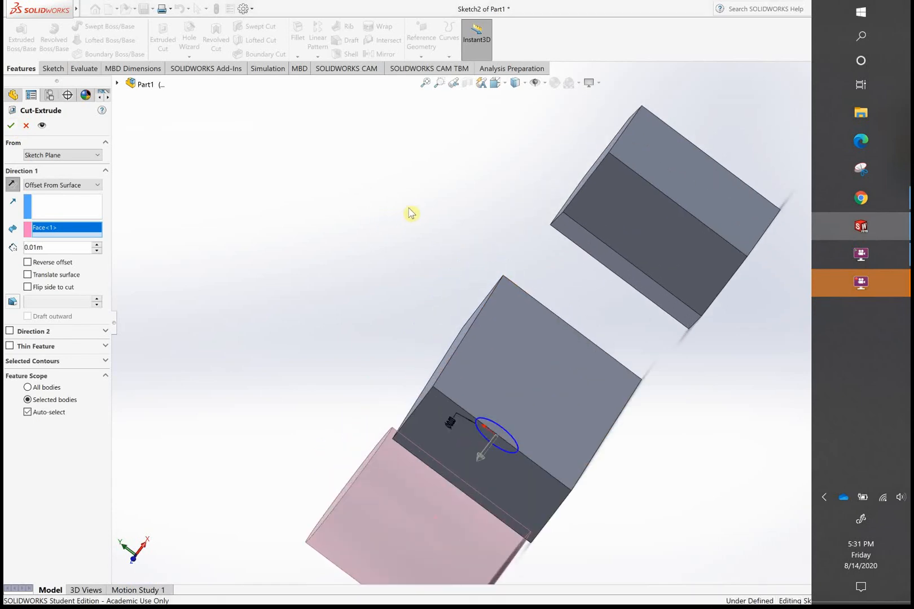
middle_drag(409, 212, 460, 232)
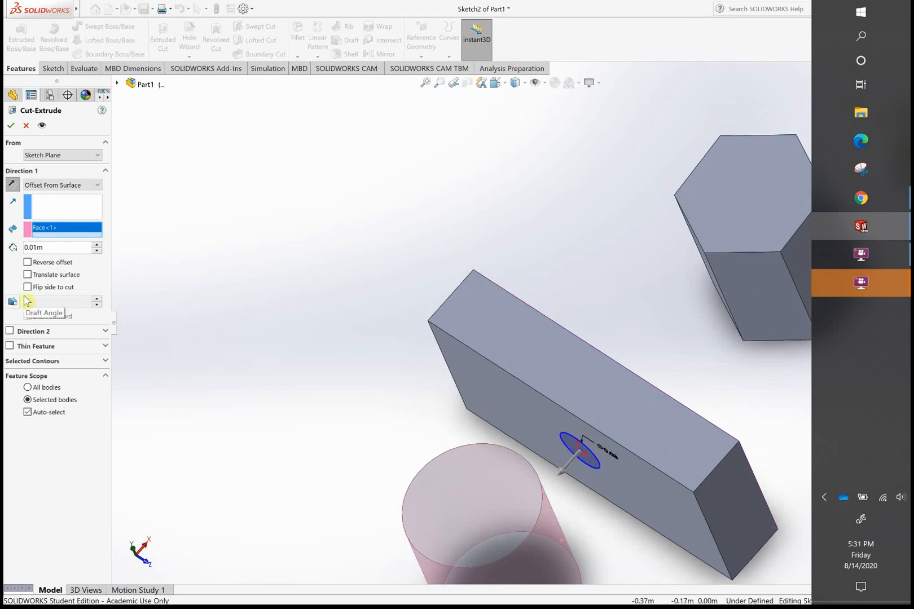
click(33, 248)
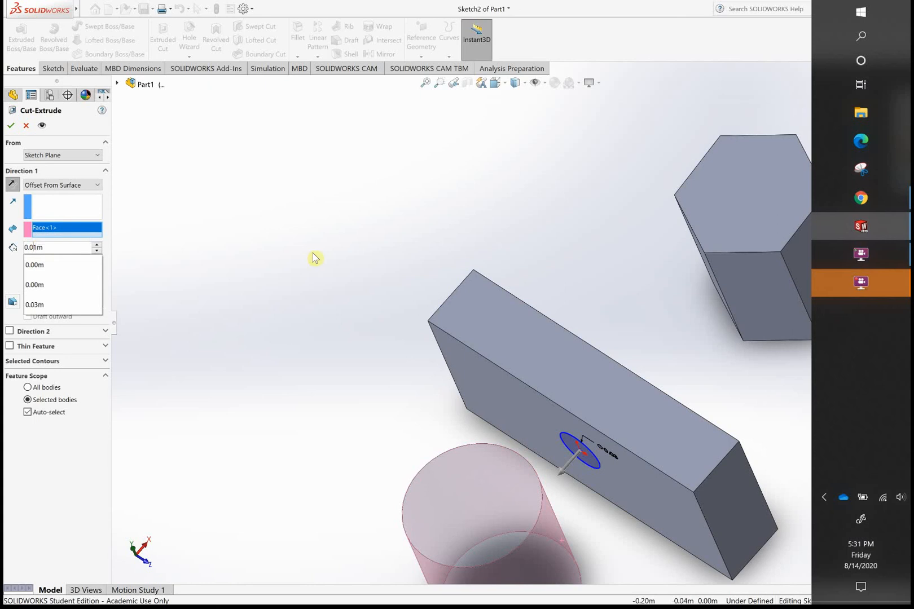
key(BackSpace)
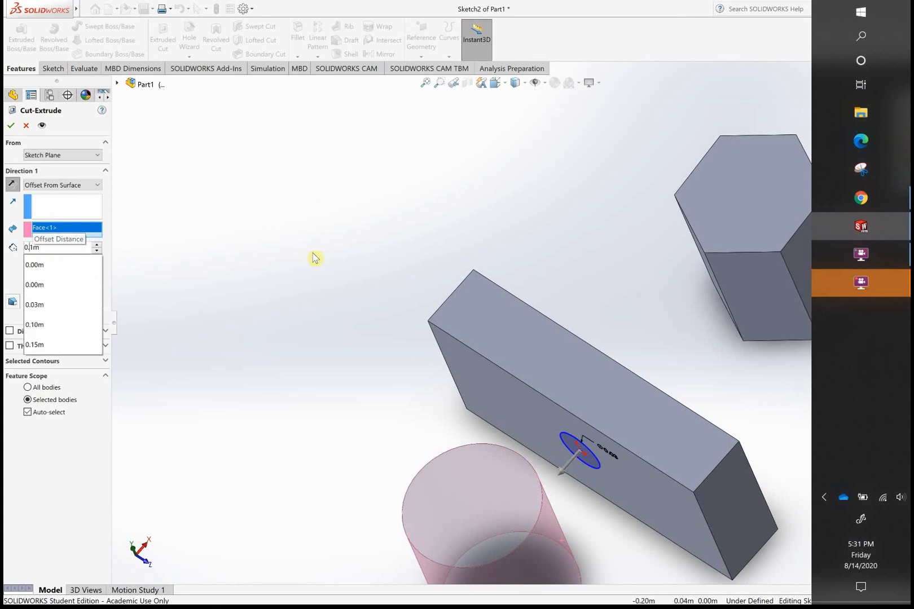
key(Return)
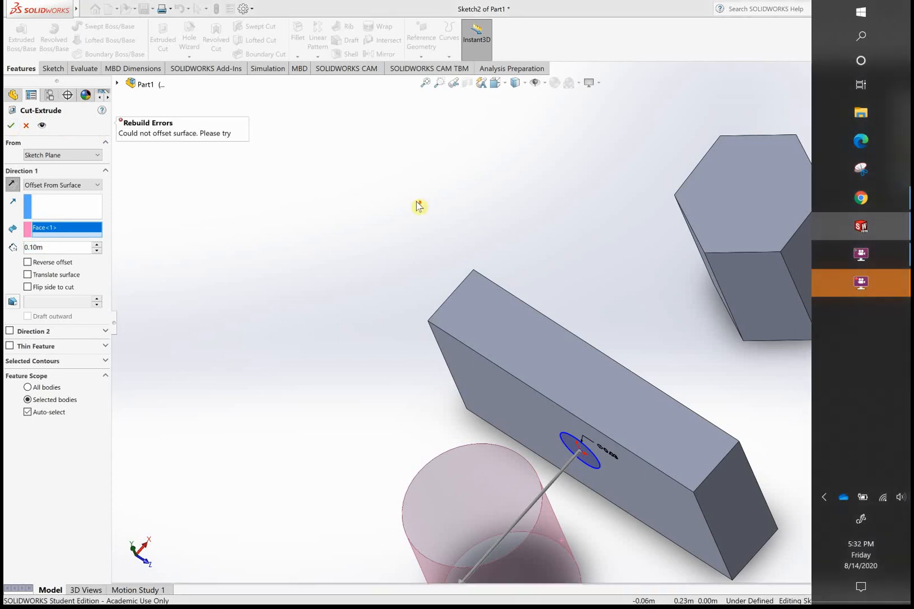
- Preview a Blind cut 0.241 m deep from the circle through the cylinder
scroll(418, 206, down, 1)
scroll(418, 207, up, 2)
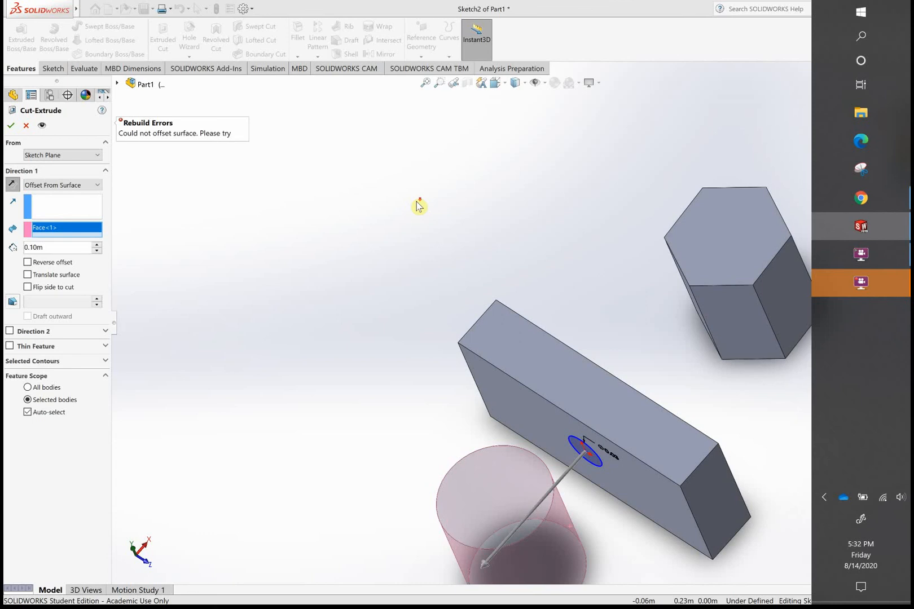
scroll(417, 207, down, 1)
scroll(418, 206, up, 1)
scroll(418, 207, down, 1)
scroll(418, 207, up, 2)
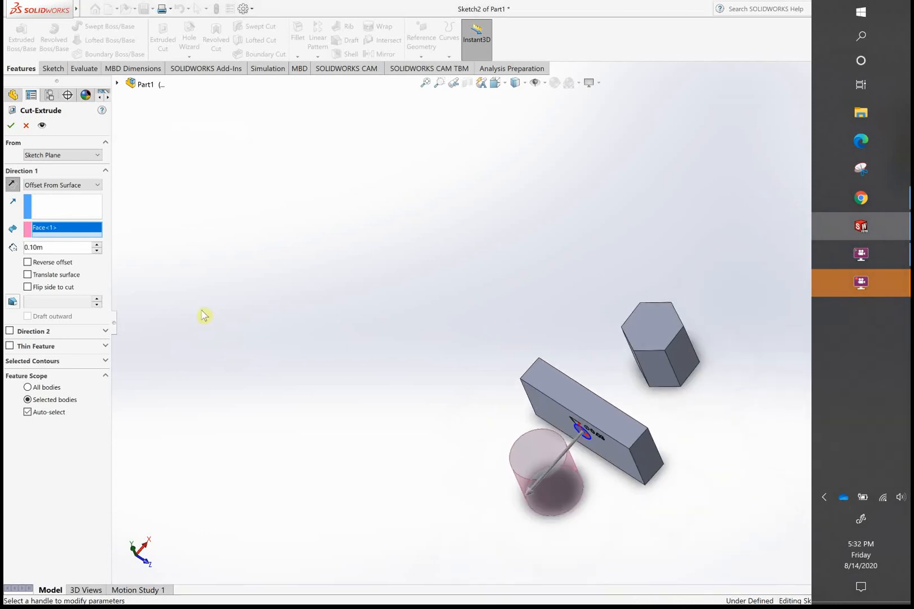
click(78, 228)
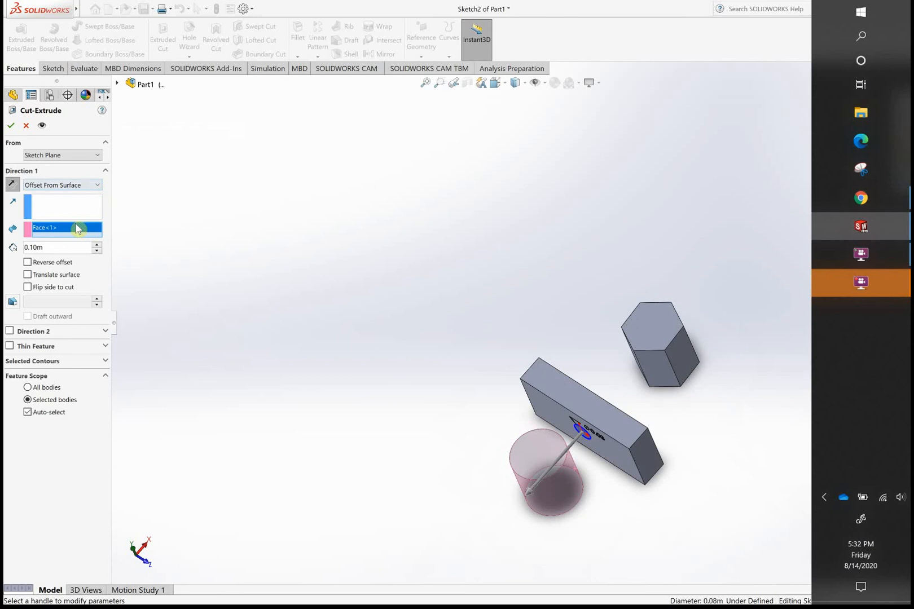
click(485, 532)
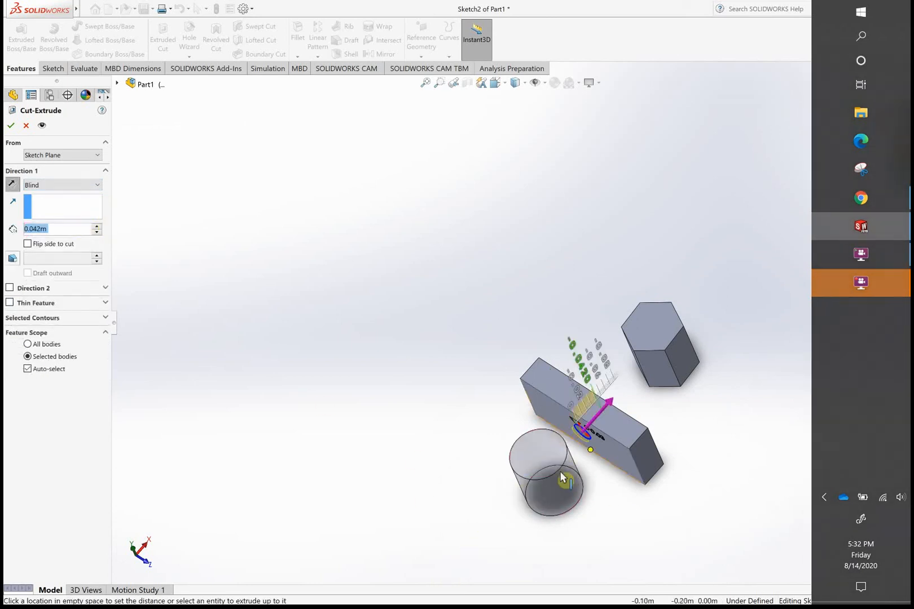
- Set the cut's end condition to Offset From Surface, directed toward the cylinder and referencing its curved side face
click(56, 223)
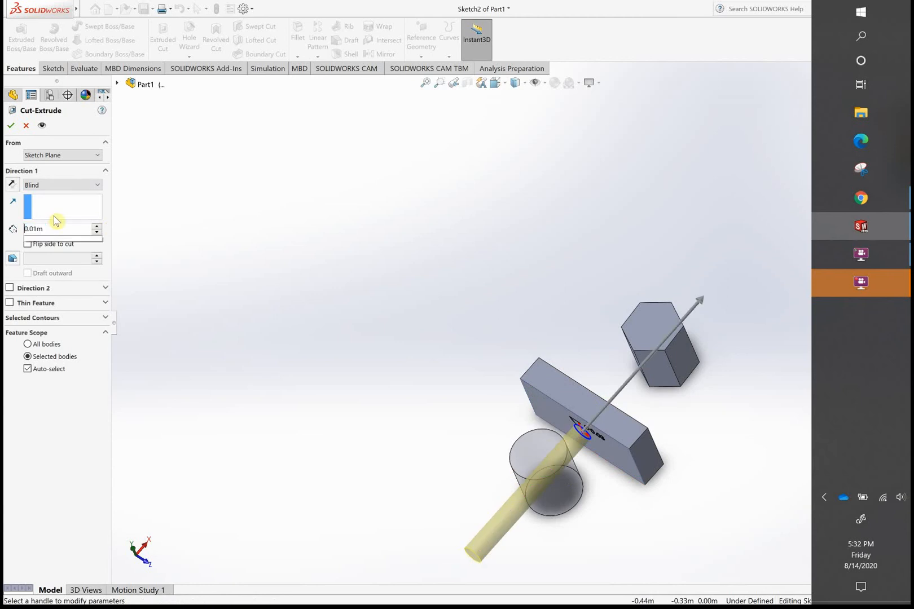
click(97, 186)
click(71, 248)
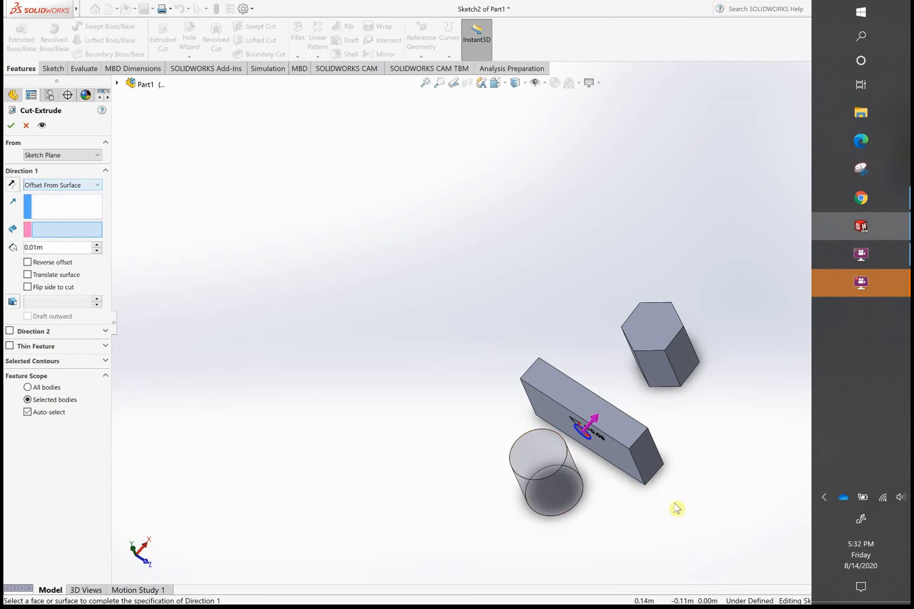
middle_drag(618, 508, 606, 499)
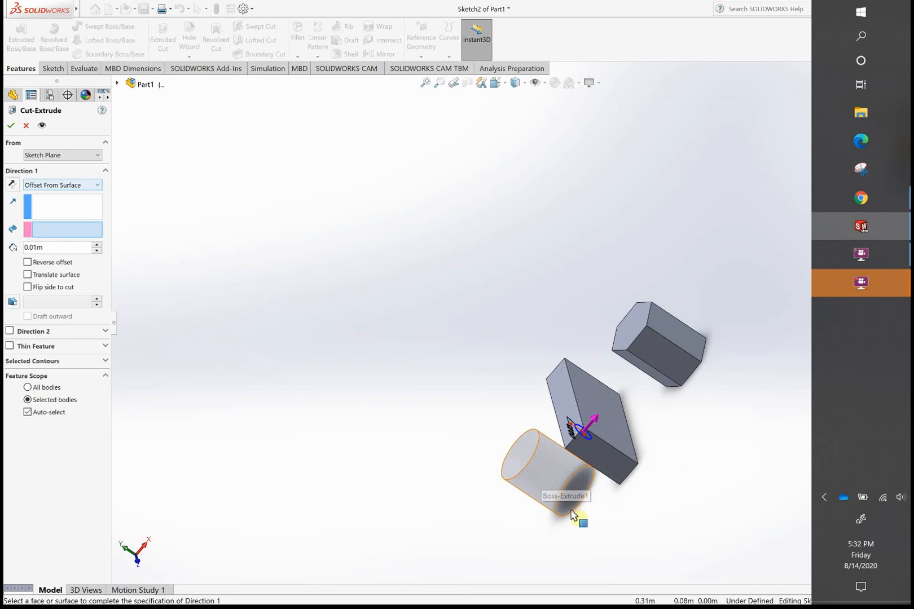
click(567, 477)
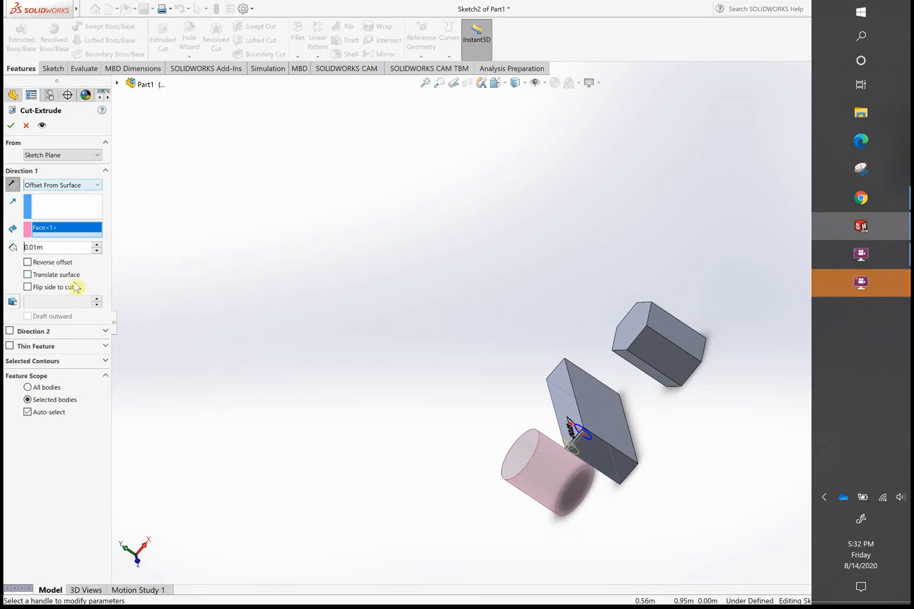
- Toggle Flip side to cut, leave it off, and try to apply the cut with the 0.01 m offset
click(28, 289)
click(28, 288)
click(29, 288)
click(29, 289)
click(9, 127)
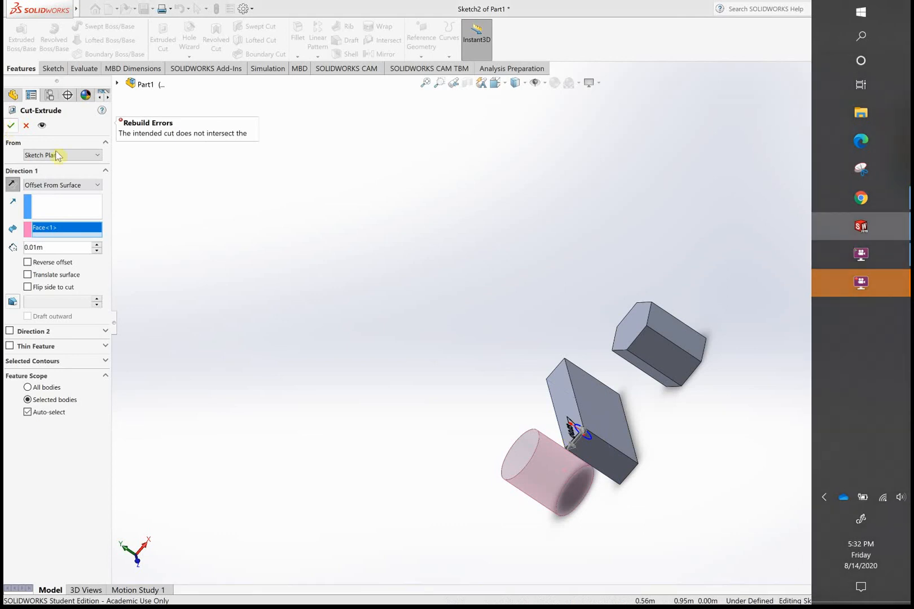
- Turn on Reverse offset for the cut and examine its preview inside the cylinder
click(27, 262)
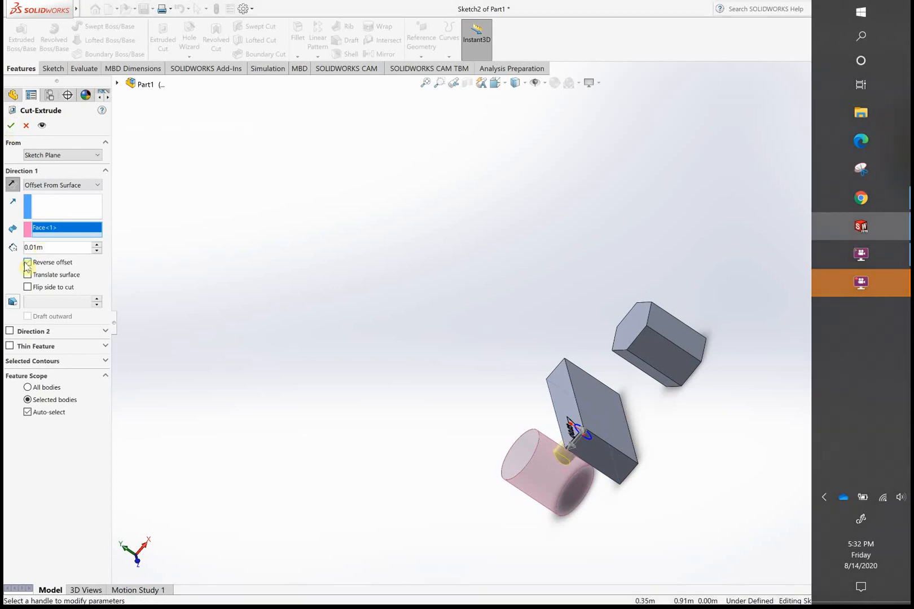
scroll(527, 352, down, 2)
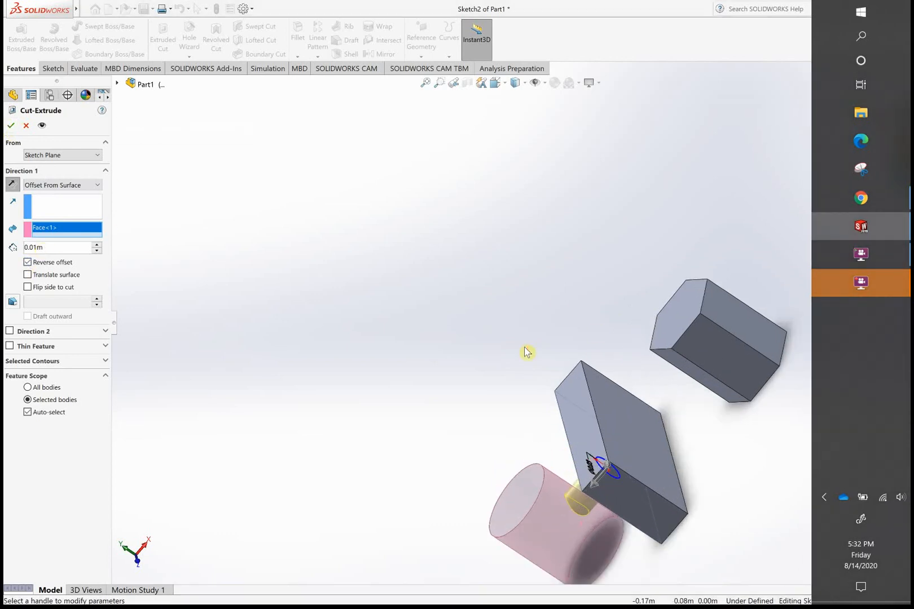
scroll(526, 353, down, 2)
scroll(526, 353, up, 3)
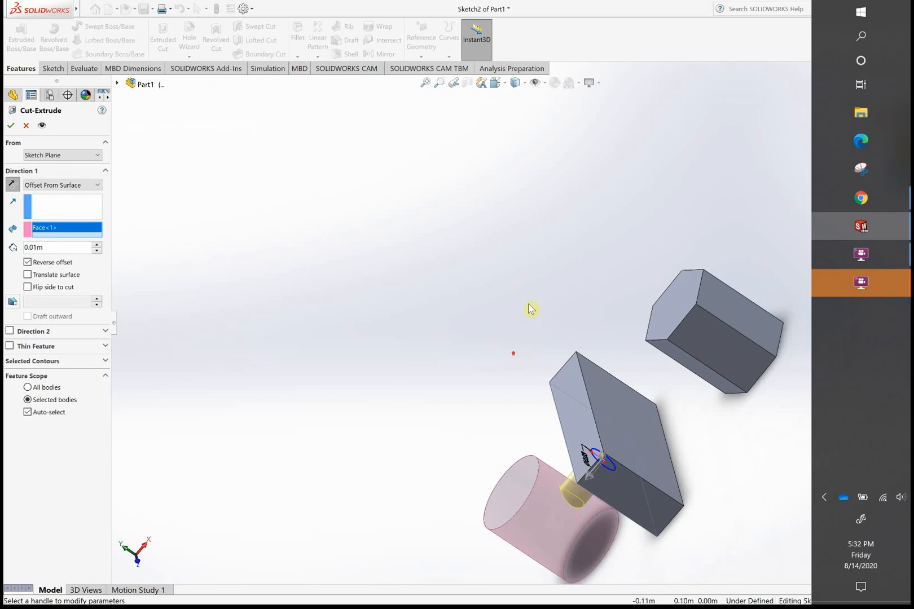
middle_drag(531, 308, 514, 317)
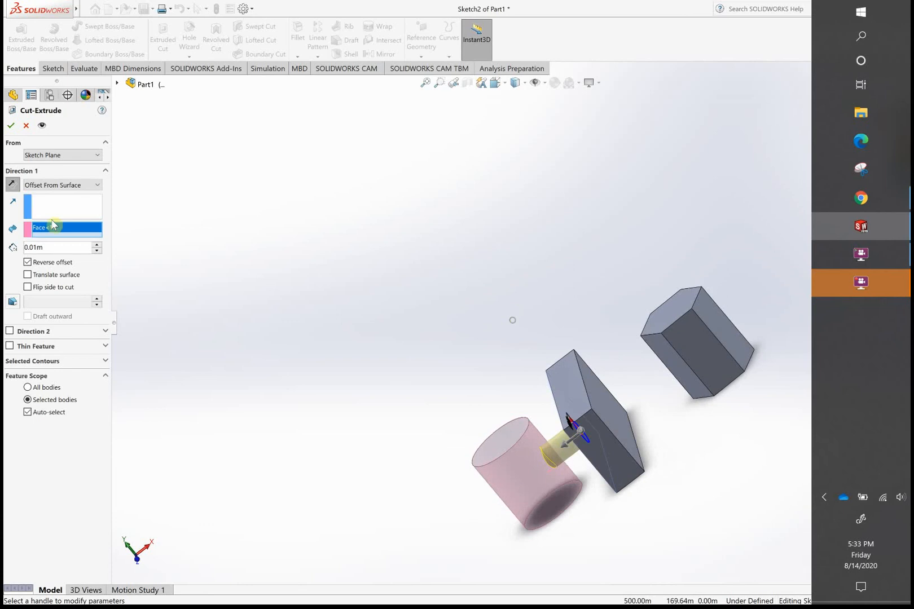
- Set the offset distance to 0.02 m and apply the cut into the cylinder's curved side
click(36, 248)
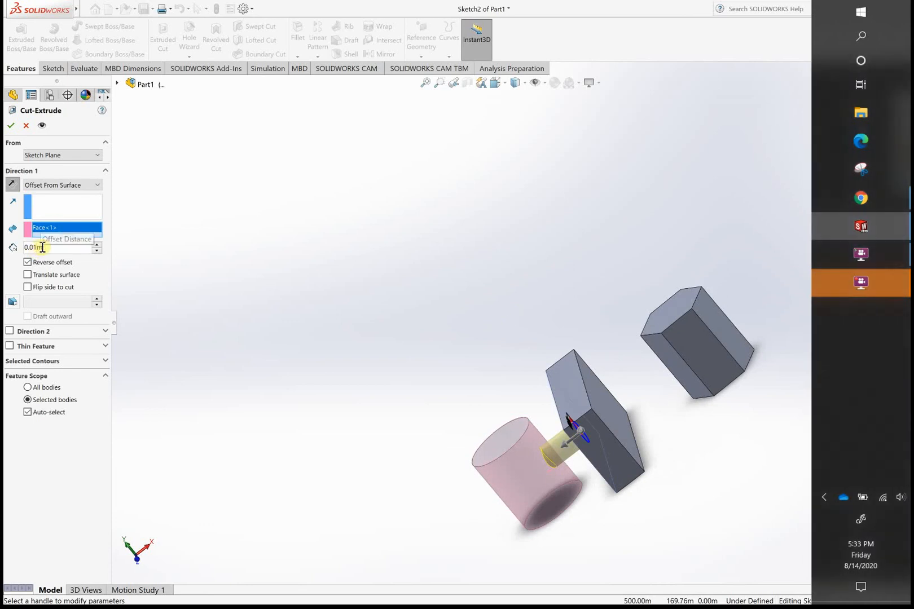
key(BackSpace)
text(2)
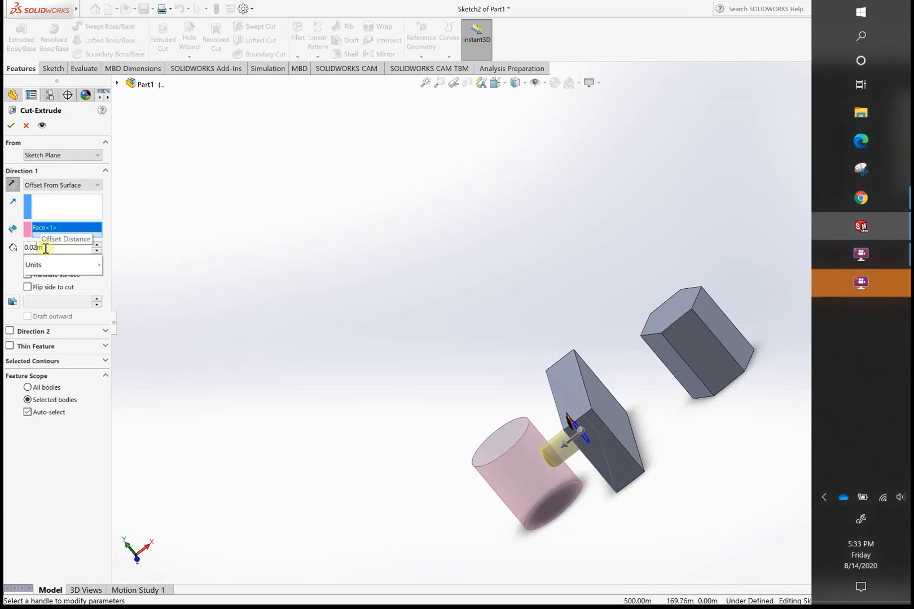
key(Return)
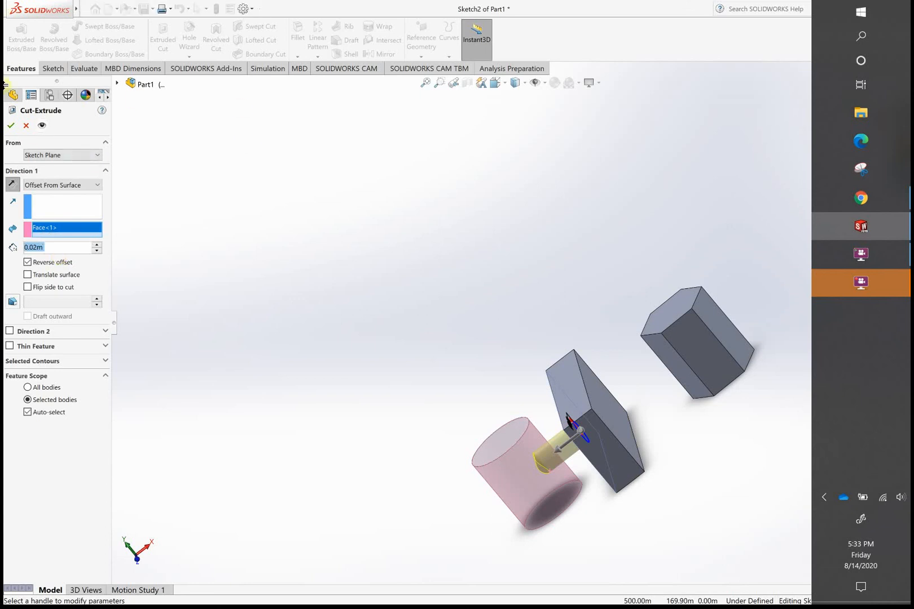
click(10, 127)
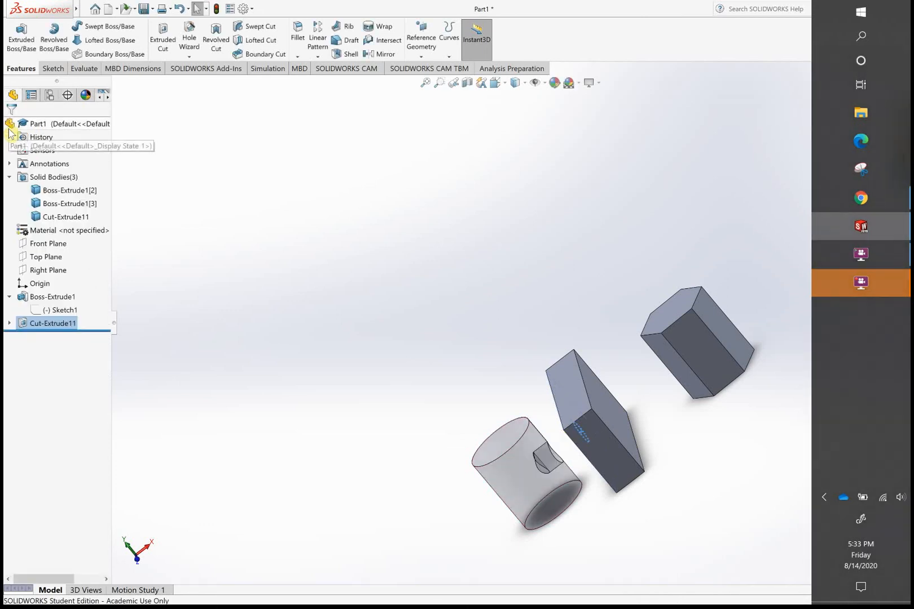